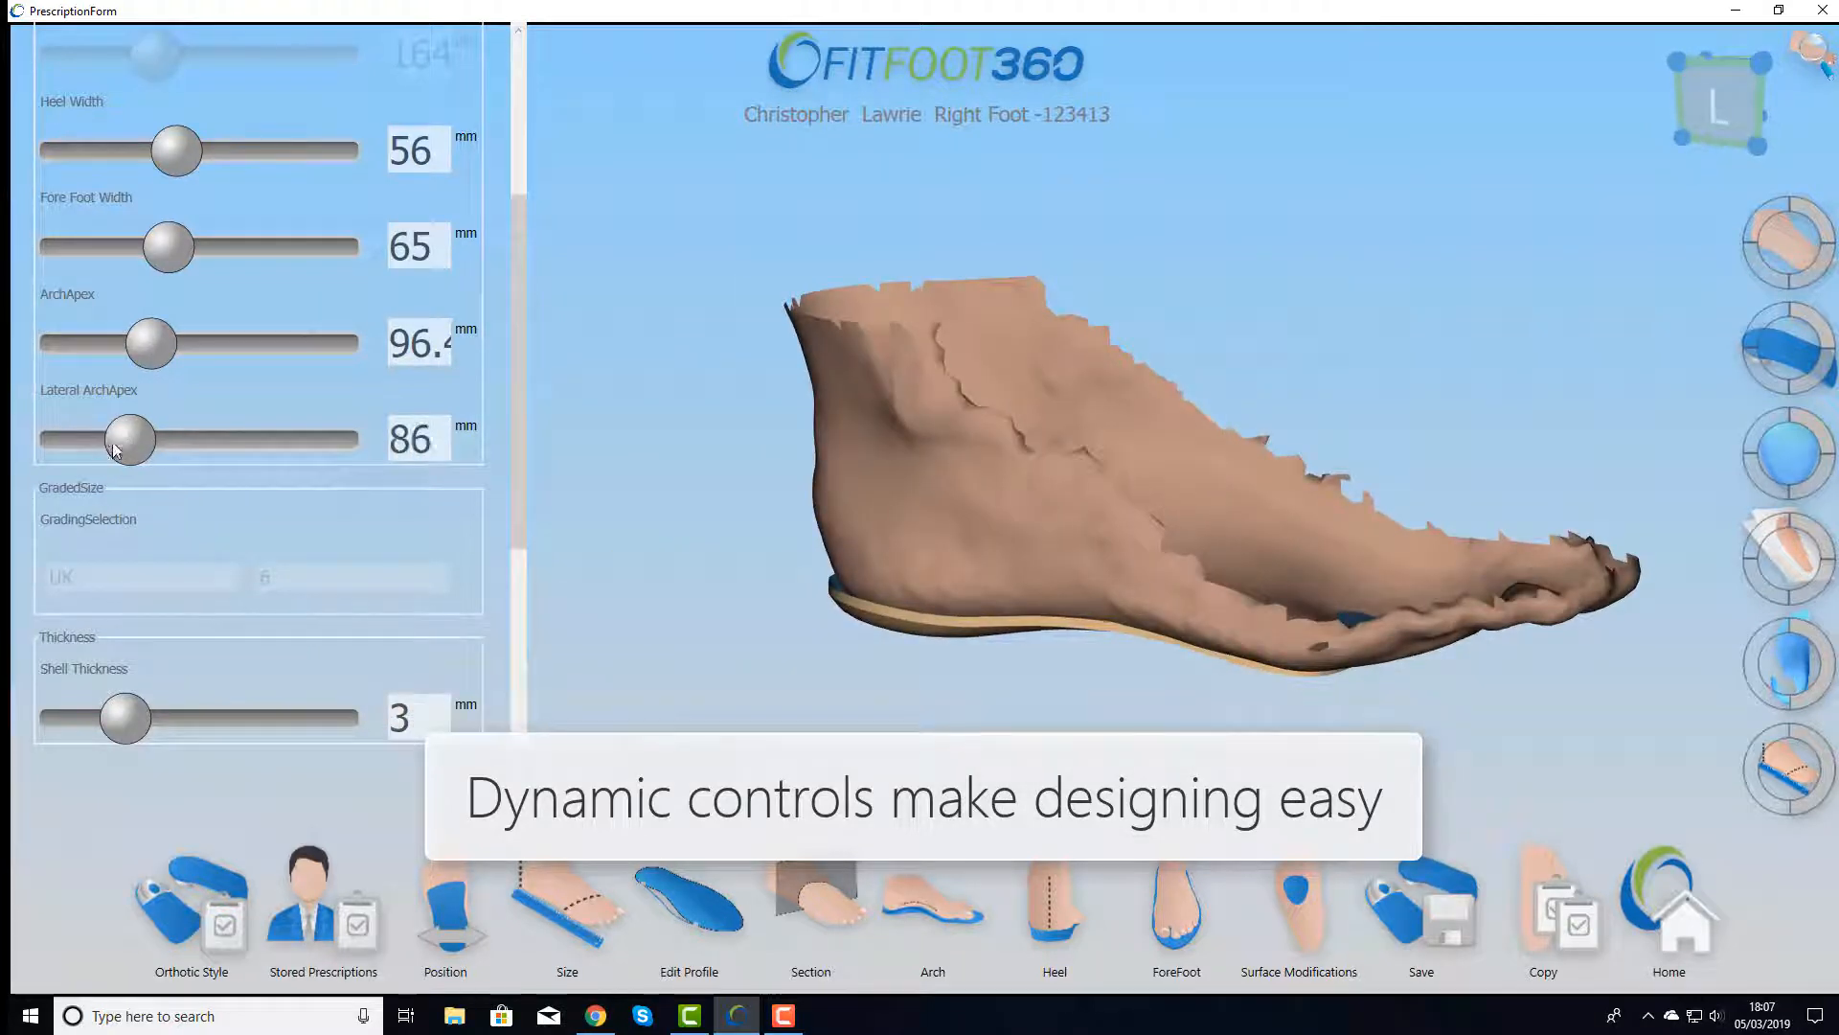
# Open the heel modifications for the right foot orthotic and set the heel cup to 12 mm
pyautogui.click(1048, 918)
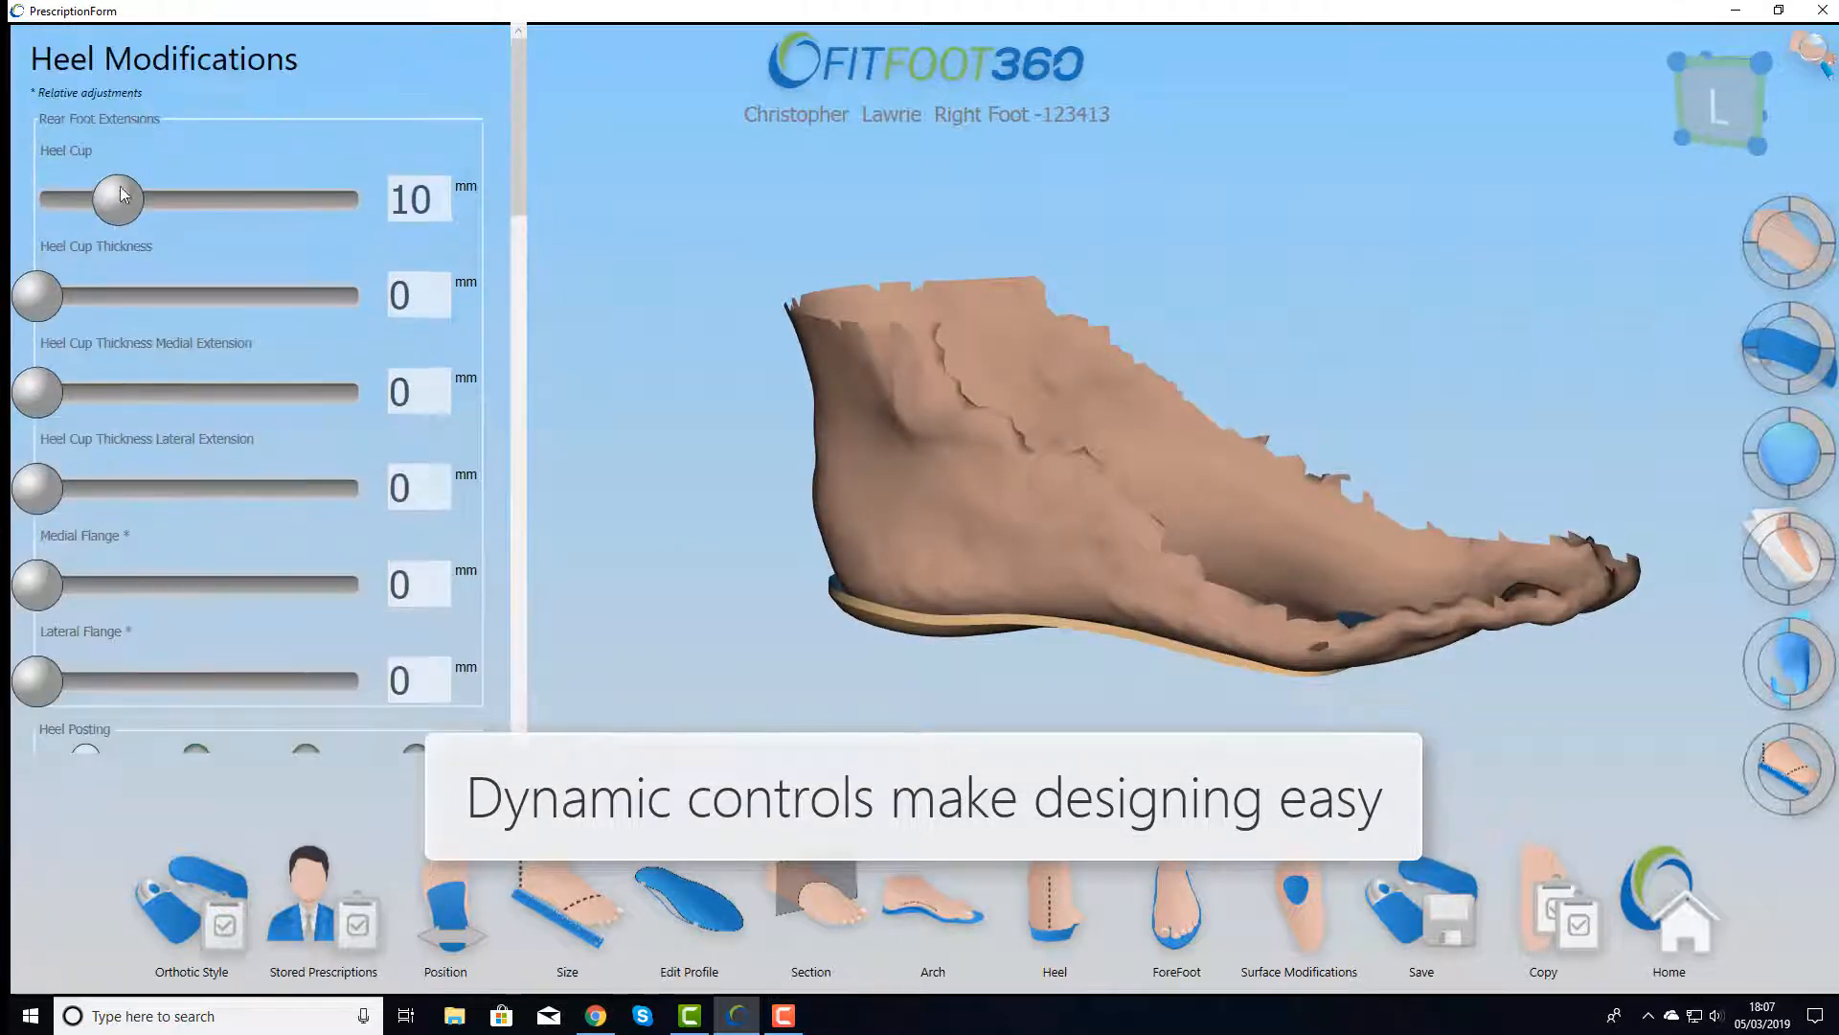
pyautogui.moveTo(219, 206); pyautogui.dragTo(149, 203)
pyautogui.moveTo(149, 203); pyautogui.dragTo(135, 201)
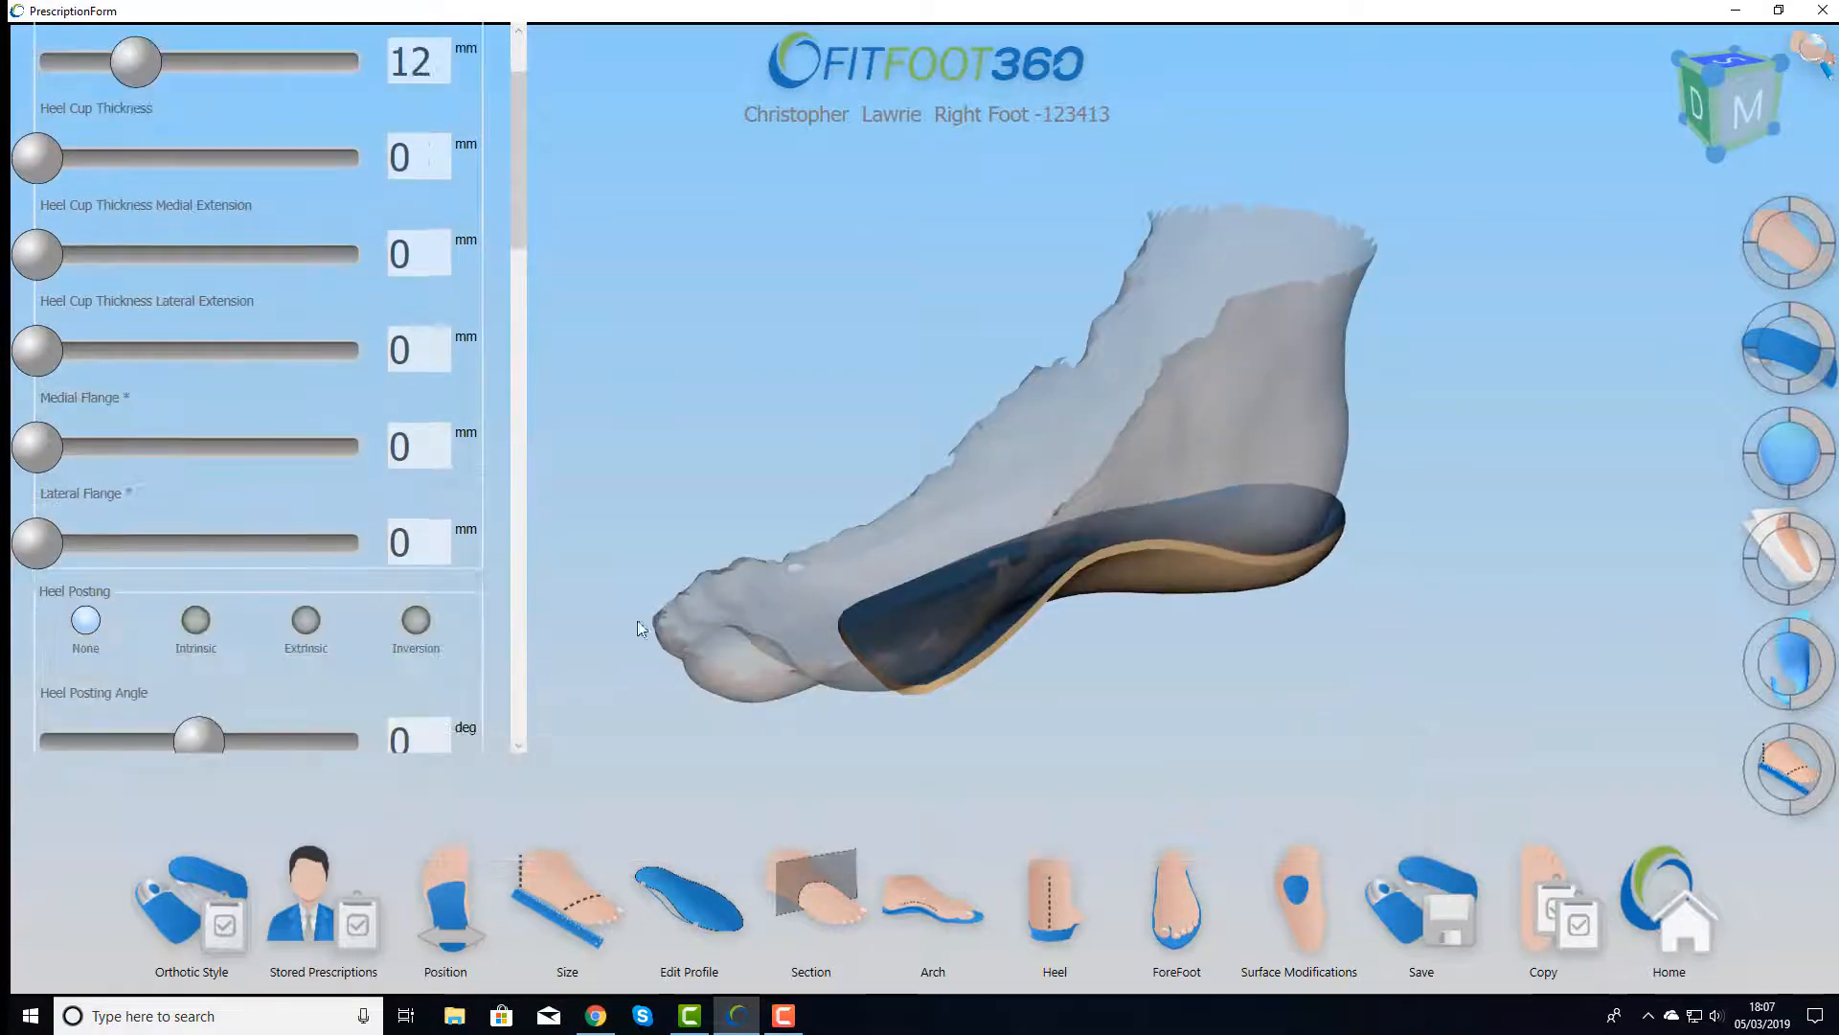
pyautogui.scroll(2, 168, 559)
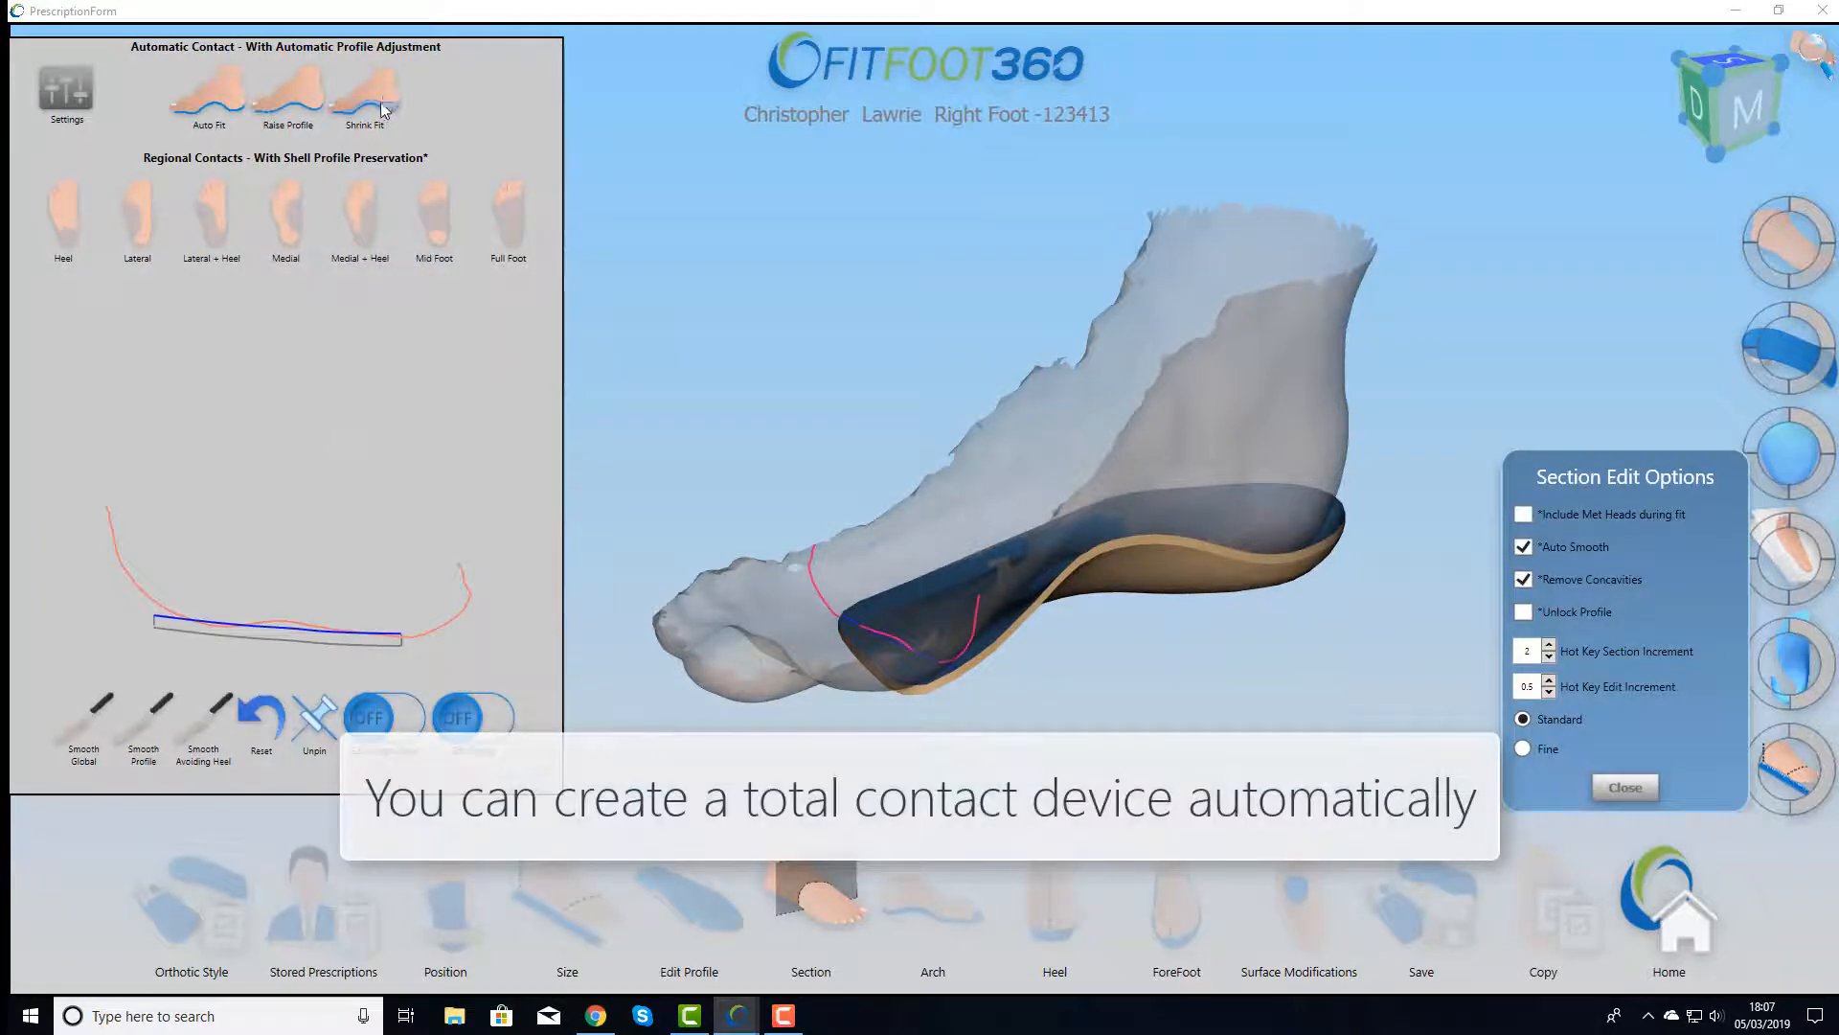
# Shrink-fit the orthotic shell to the foot with automatic profile adjustment and move the section line along the shell
pyautogui.click(374, 107)
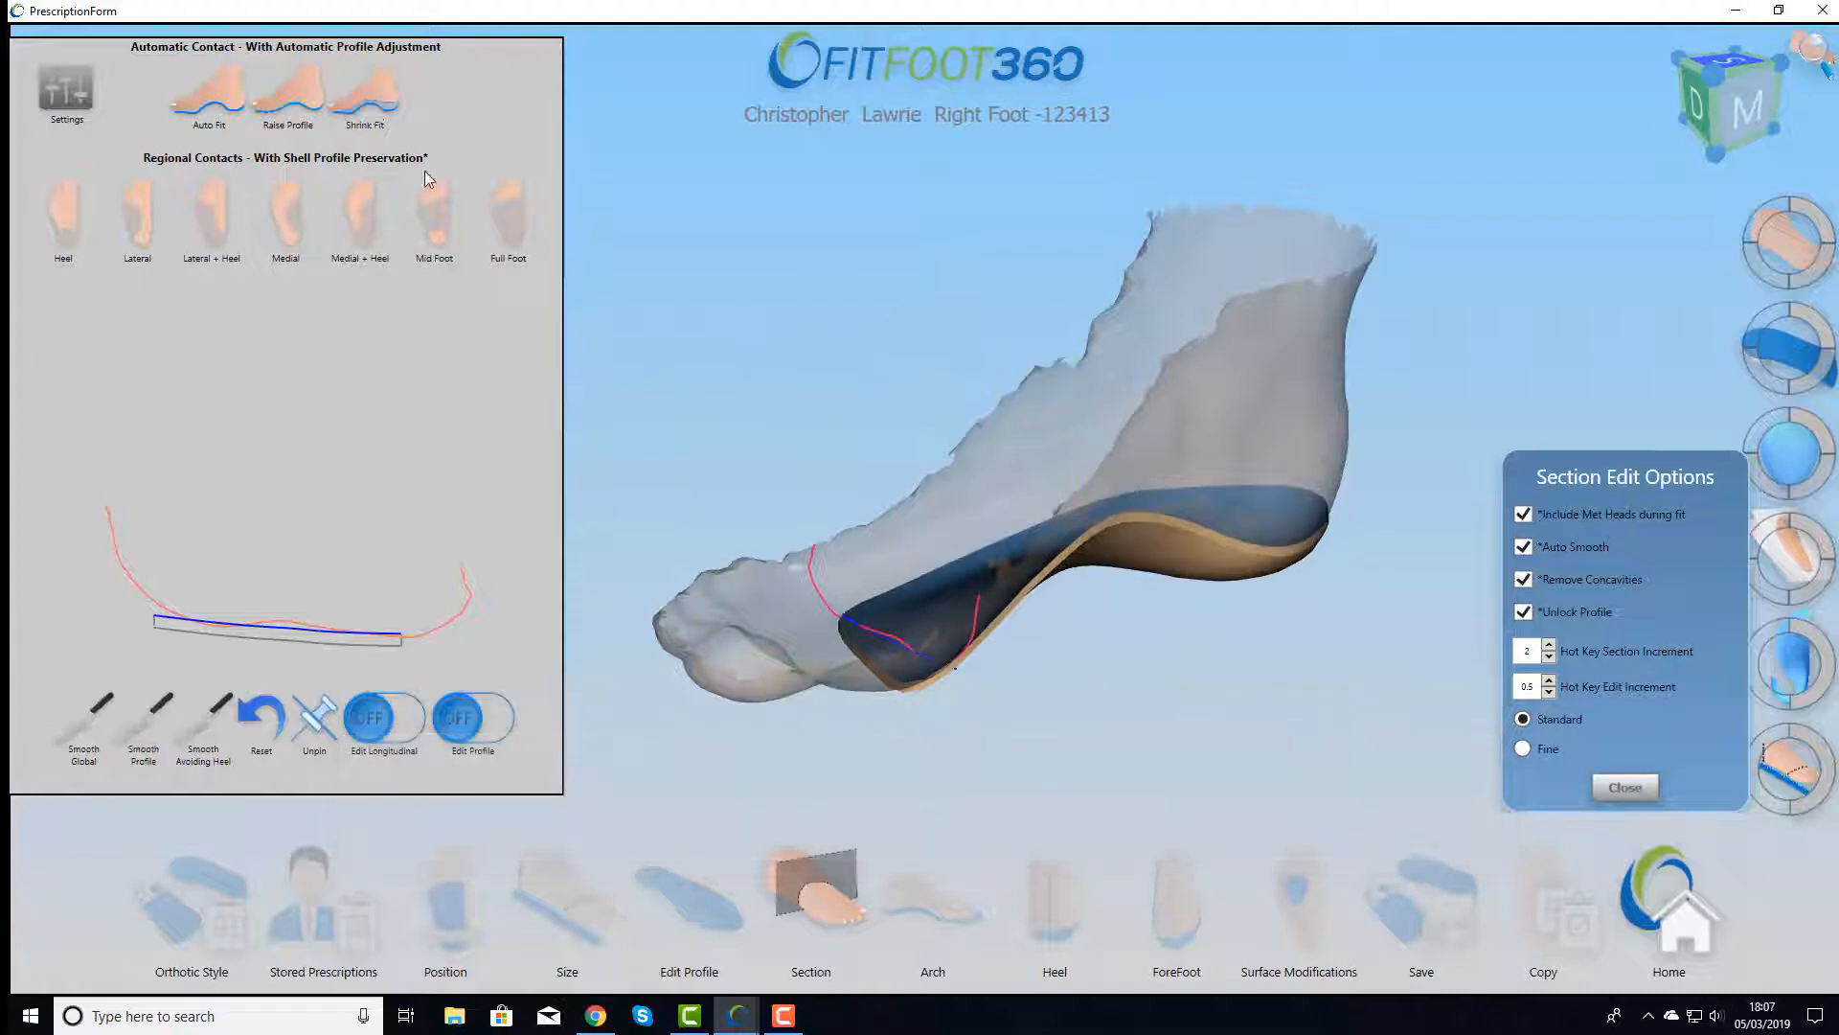
pyautogui.moveTo(879, 603); pyautogui.dragTo(1002, 508)
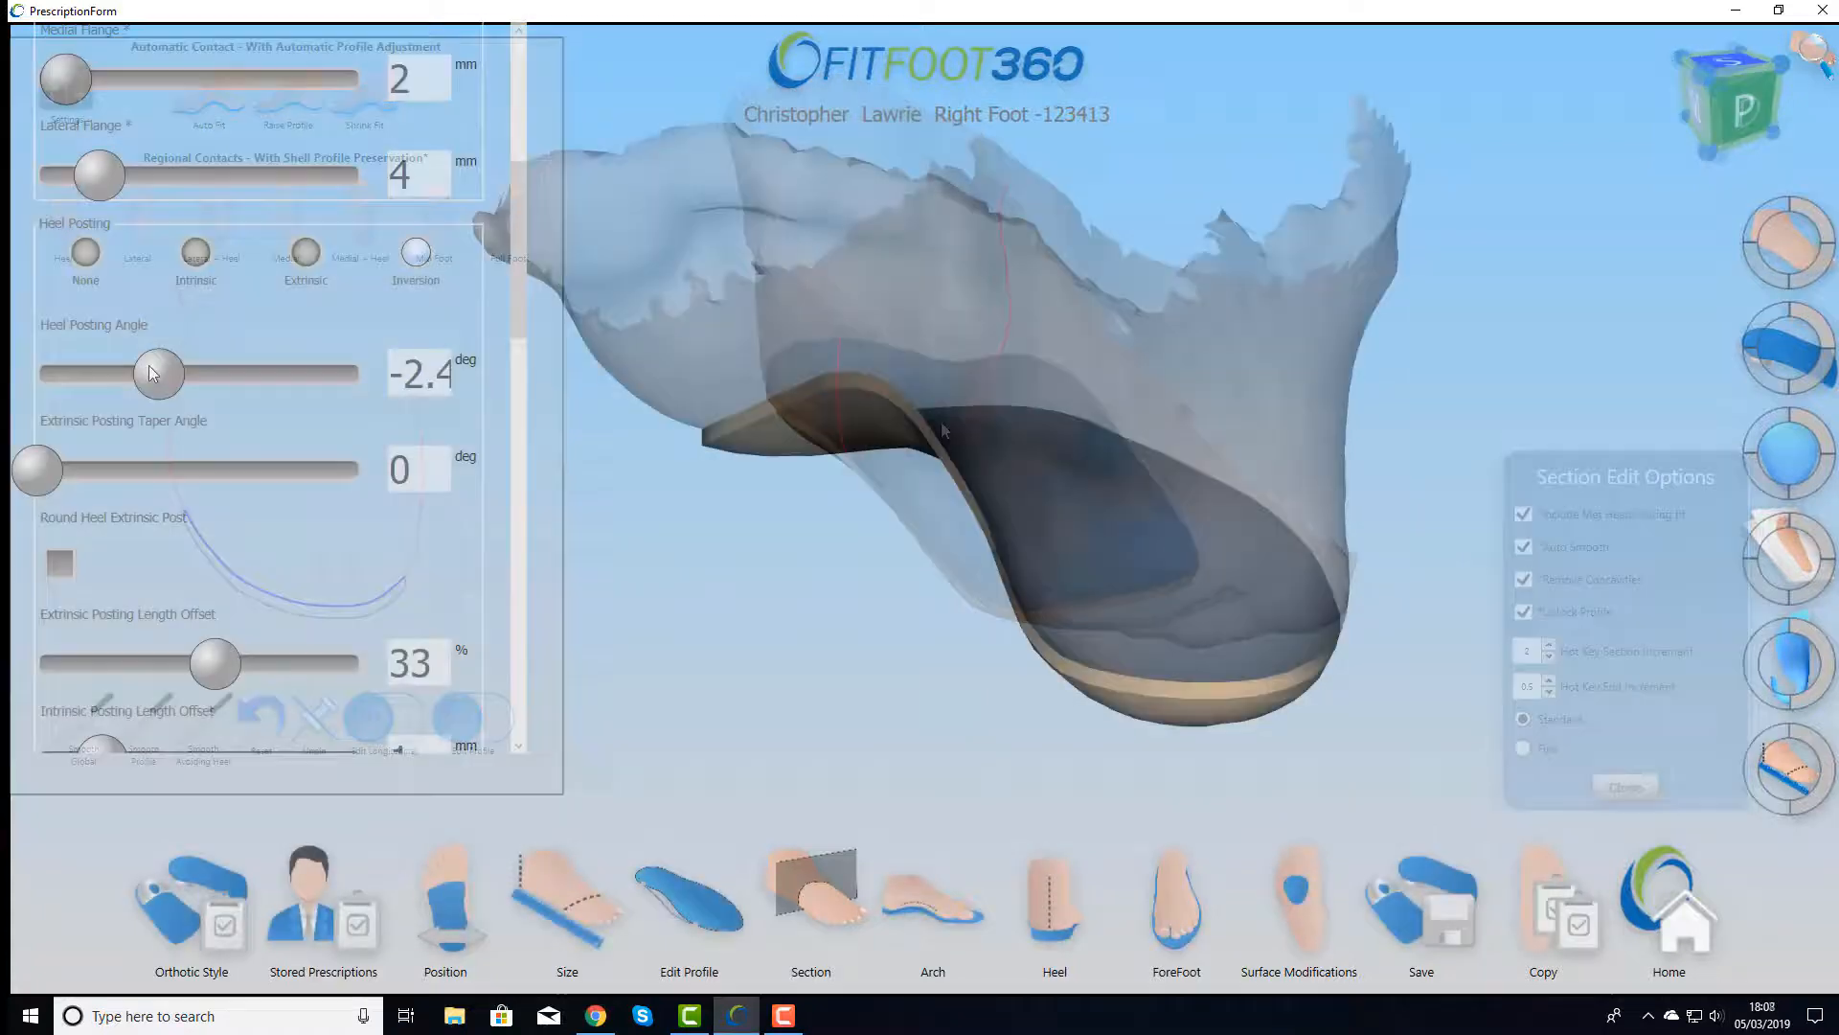
# Change the heel posting from inversion to extrinsic and set the heel posting angle to 0.3 degrees
pyautogui.moveTo(158, 371); pyautogui.dragTo(92, 403)
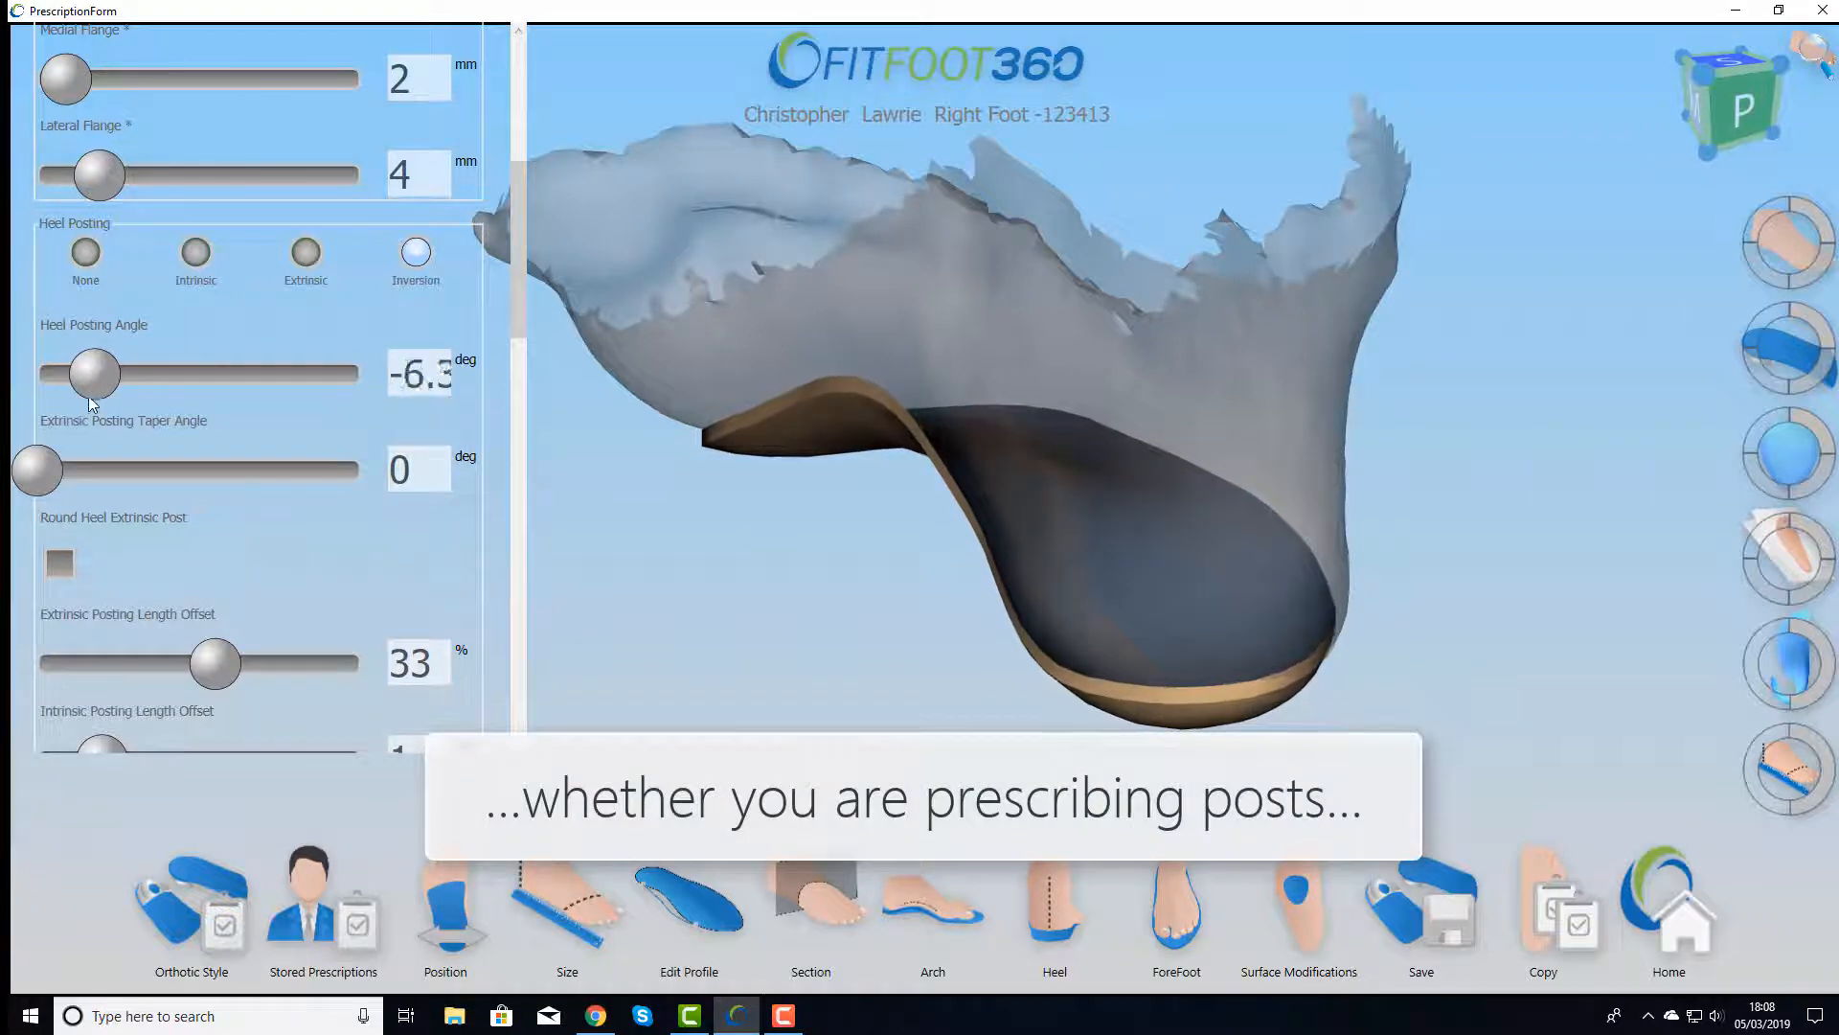
pyautogui.click(306, 252)
pyautogui.moveTo(1069, 547); pyautogui.dragTo(1091, 534)
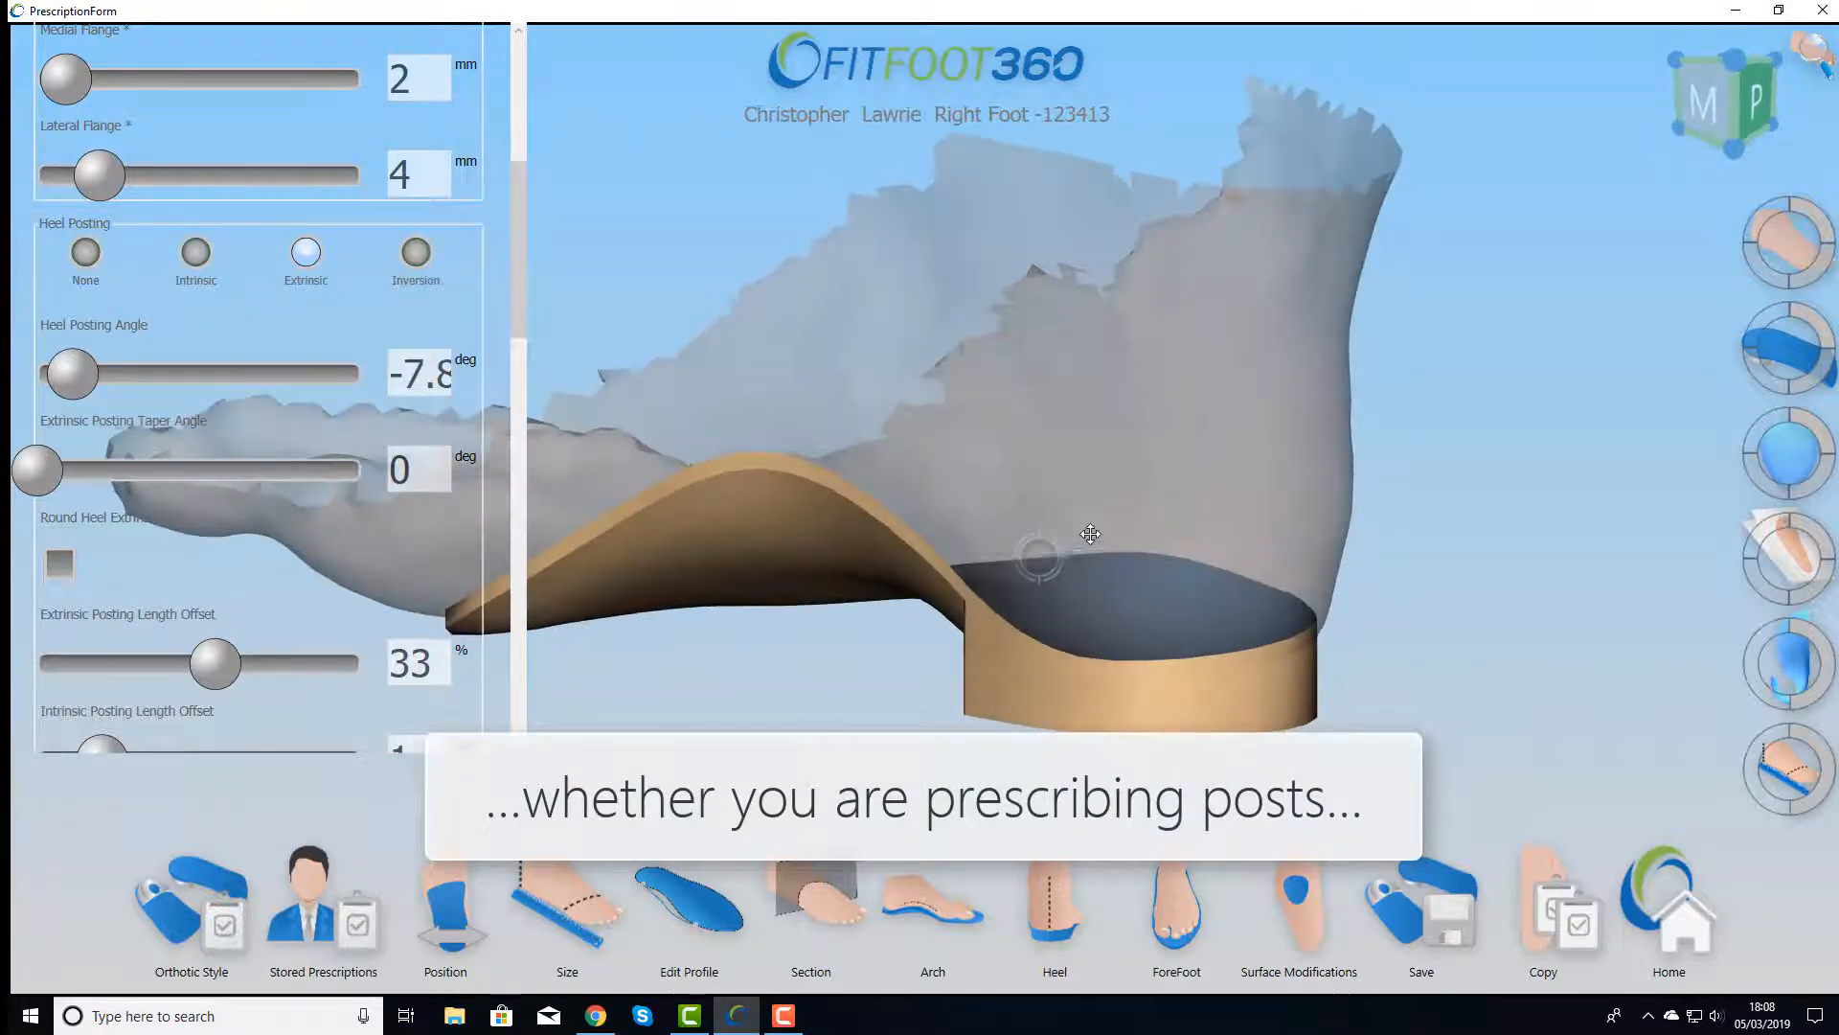
pyautogui.moveTo(146, 378); pyautogui.dragTo(204, 370)
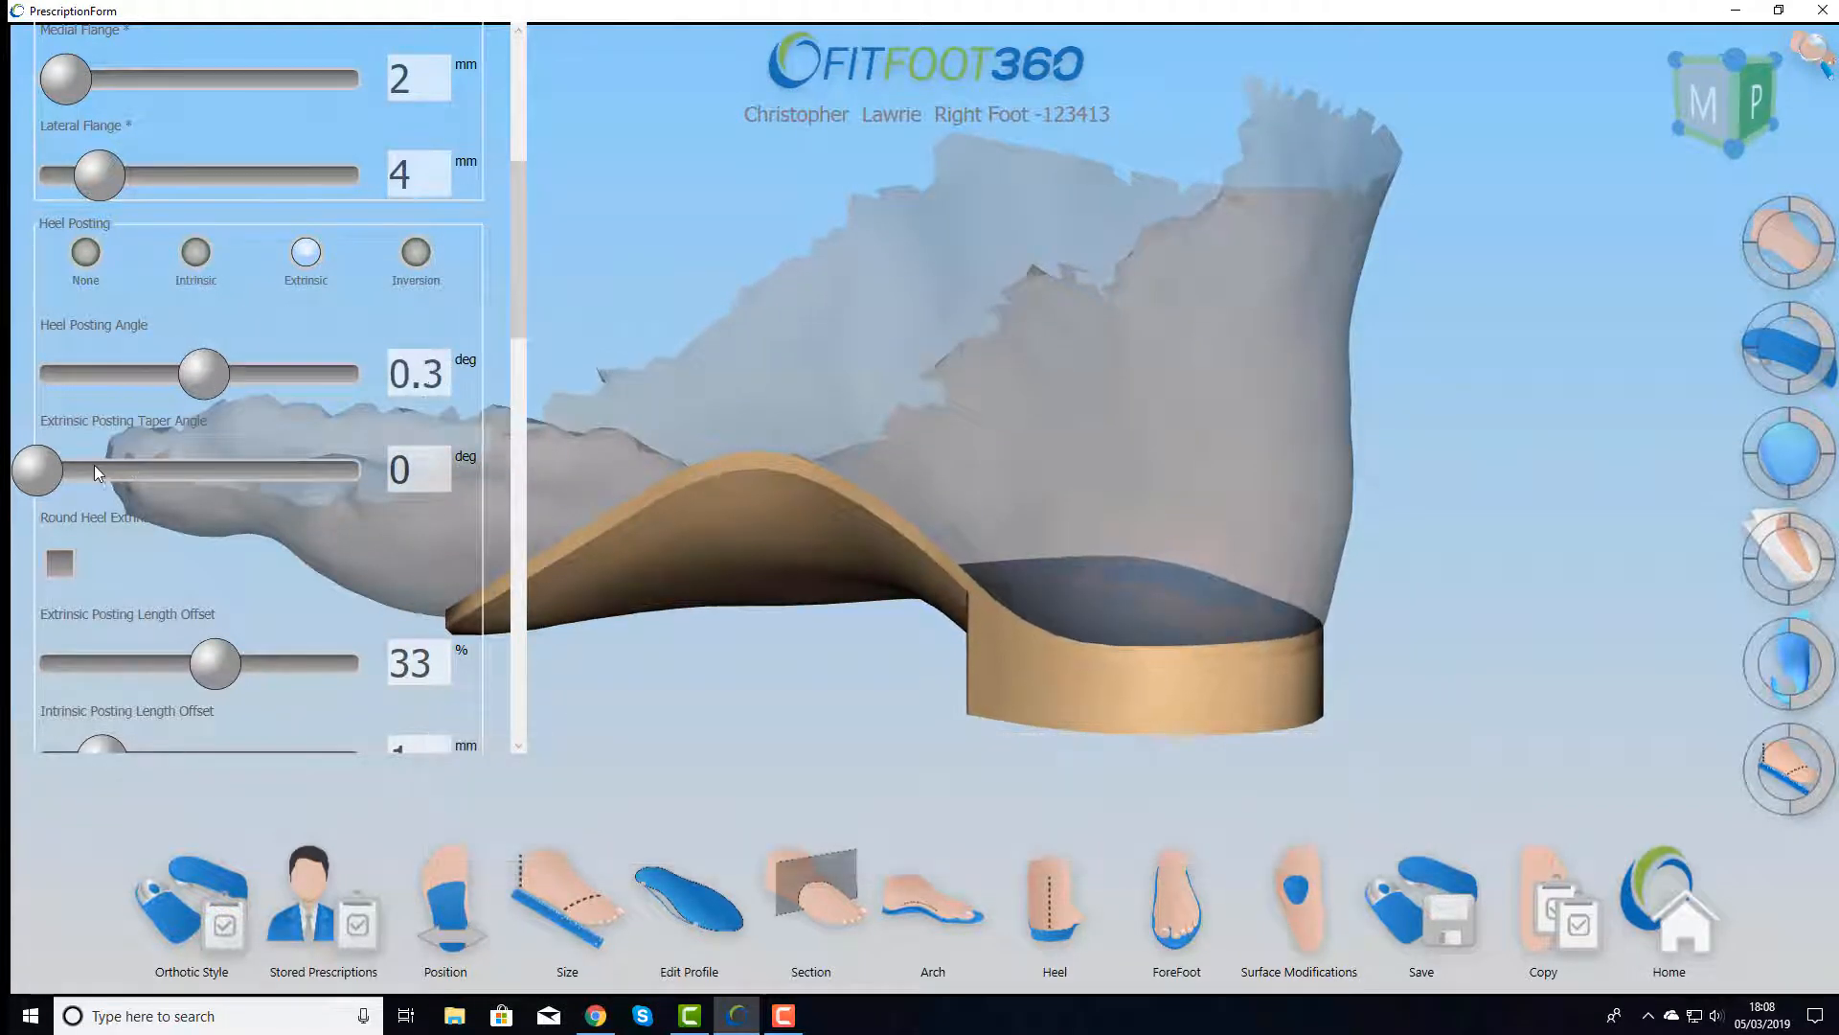
# Shape the extrinsic heel post with a taper angle of about 13.1 degrees, a rounded heel and a length offset of about 28.9%
pyautogui.moveTo(56, 469); pyautogui.dragTo(179, 468)
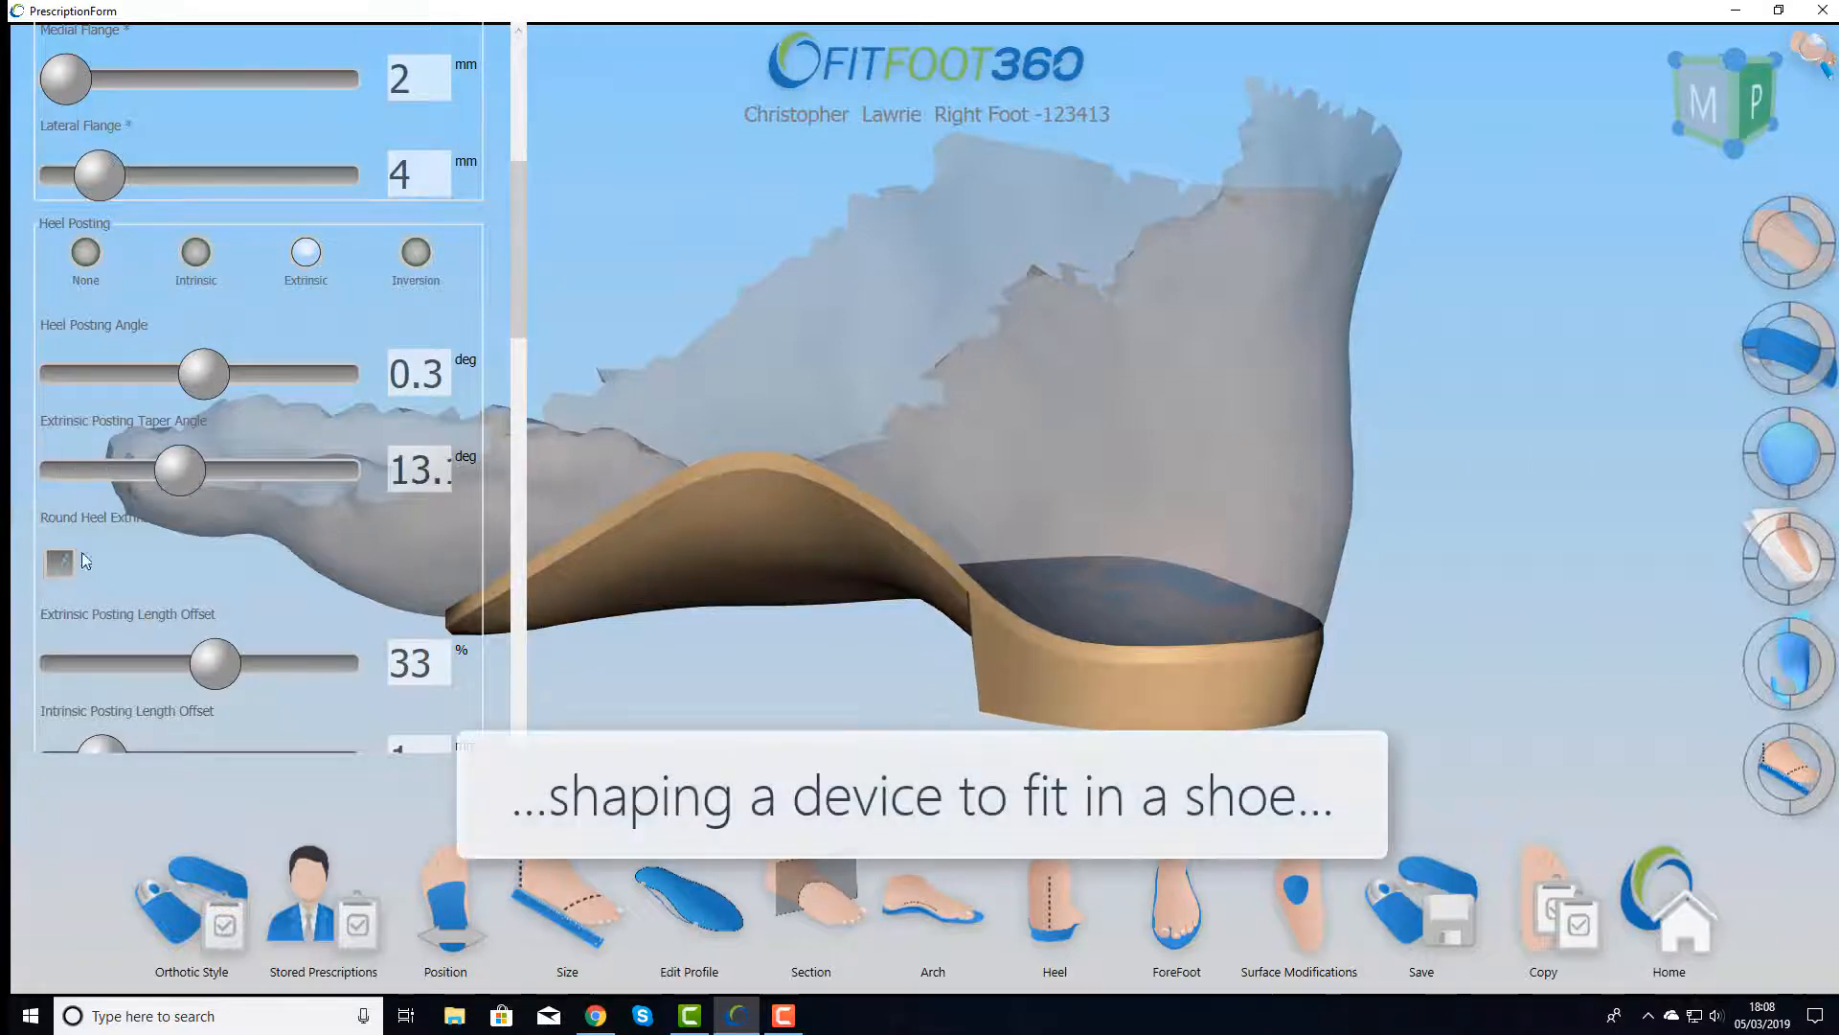
pyautogui.moveTo(968, 576); pyautogui.dragTo(1111, 541)
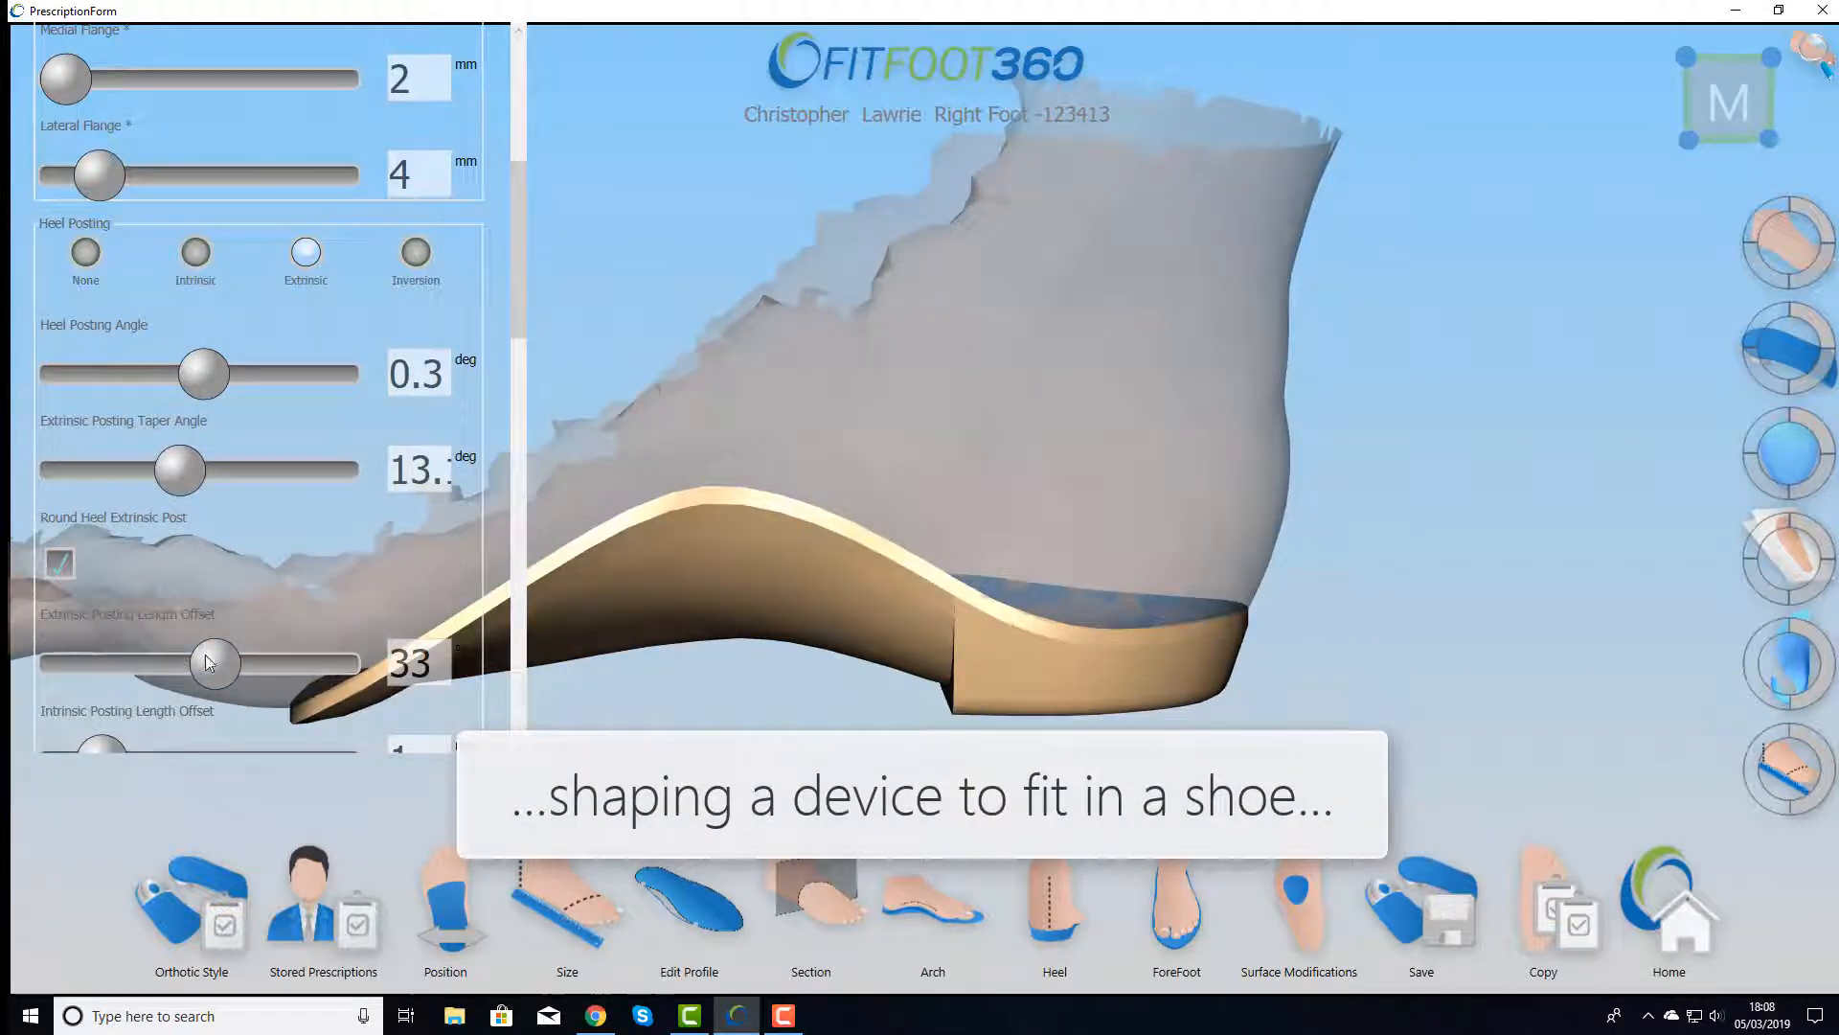
pyautogui.moveTo(233, 665); pyautogui.dragTo(194, 676)
pyautogui.moveTo(1058, 484); pyautogui.dragTo(456, 509)
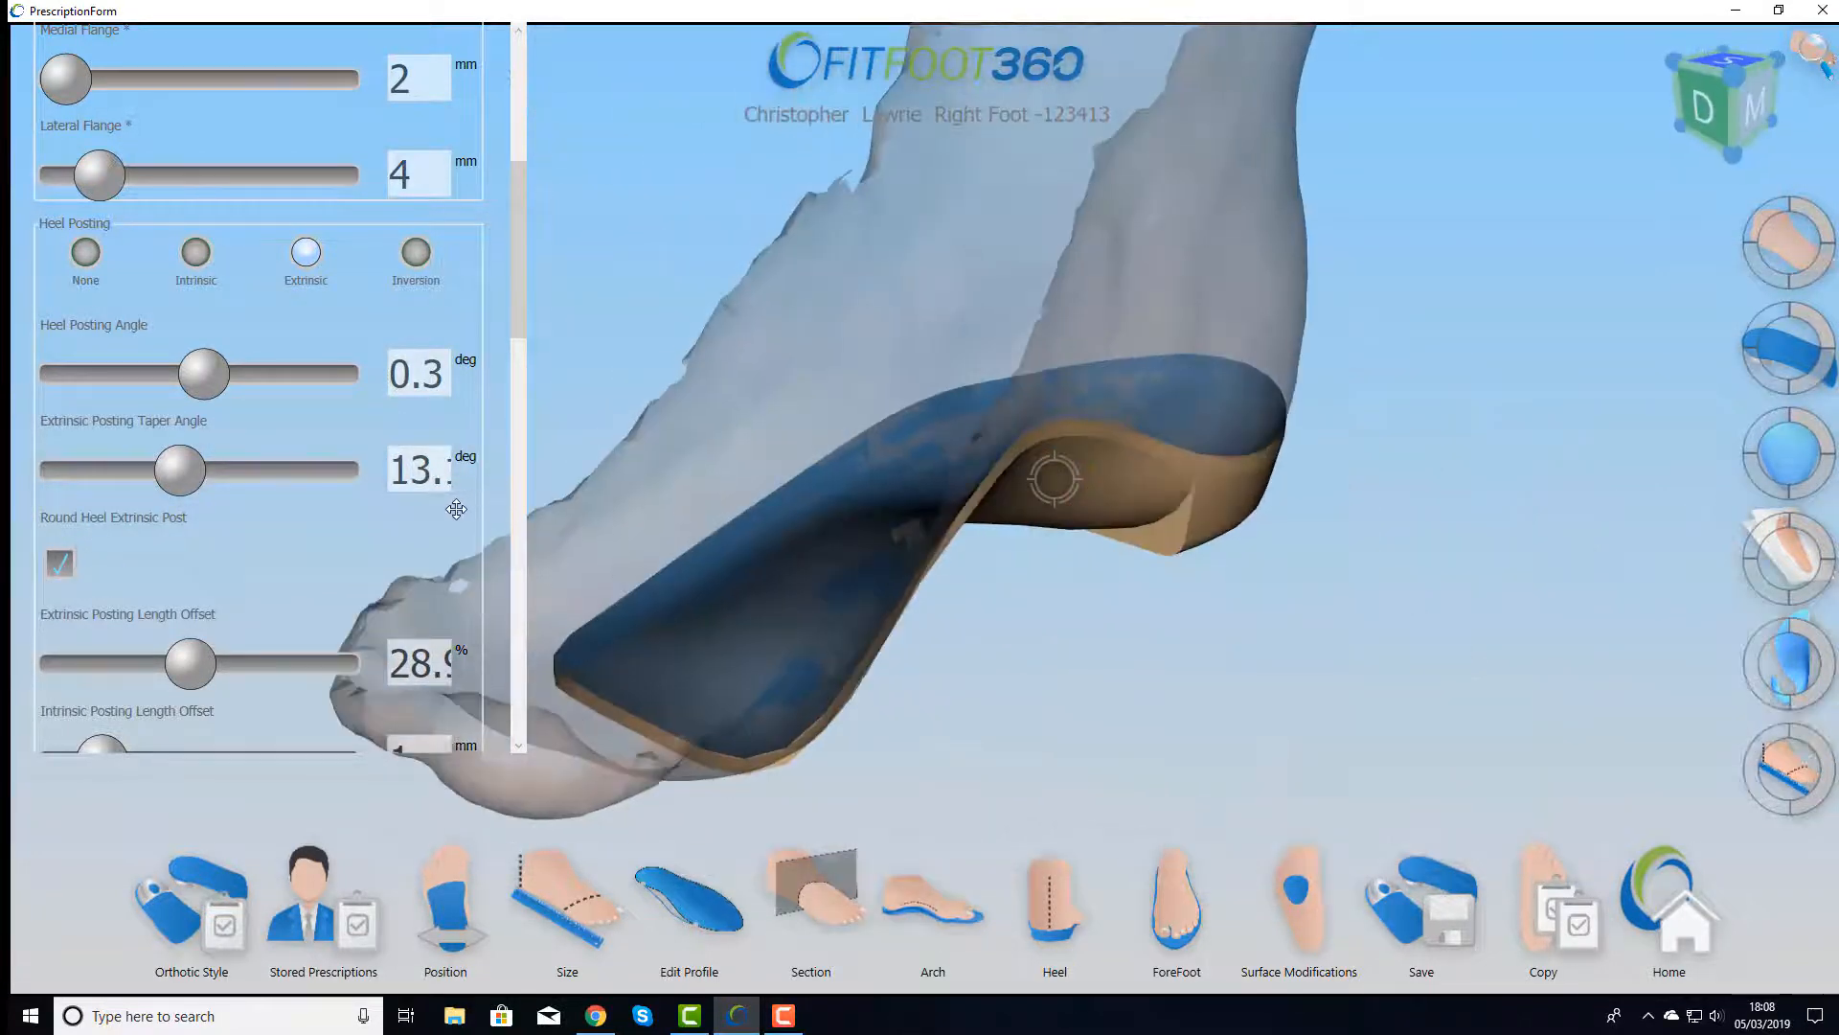
# Open the forefoot modifications and adjust the intrinsic forefoot posting to a more negative angle
pyautogui.click(1193, 910)
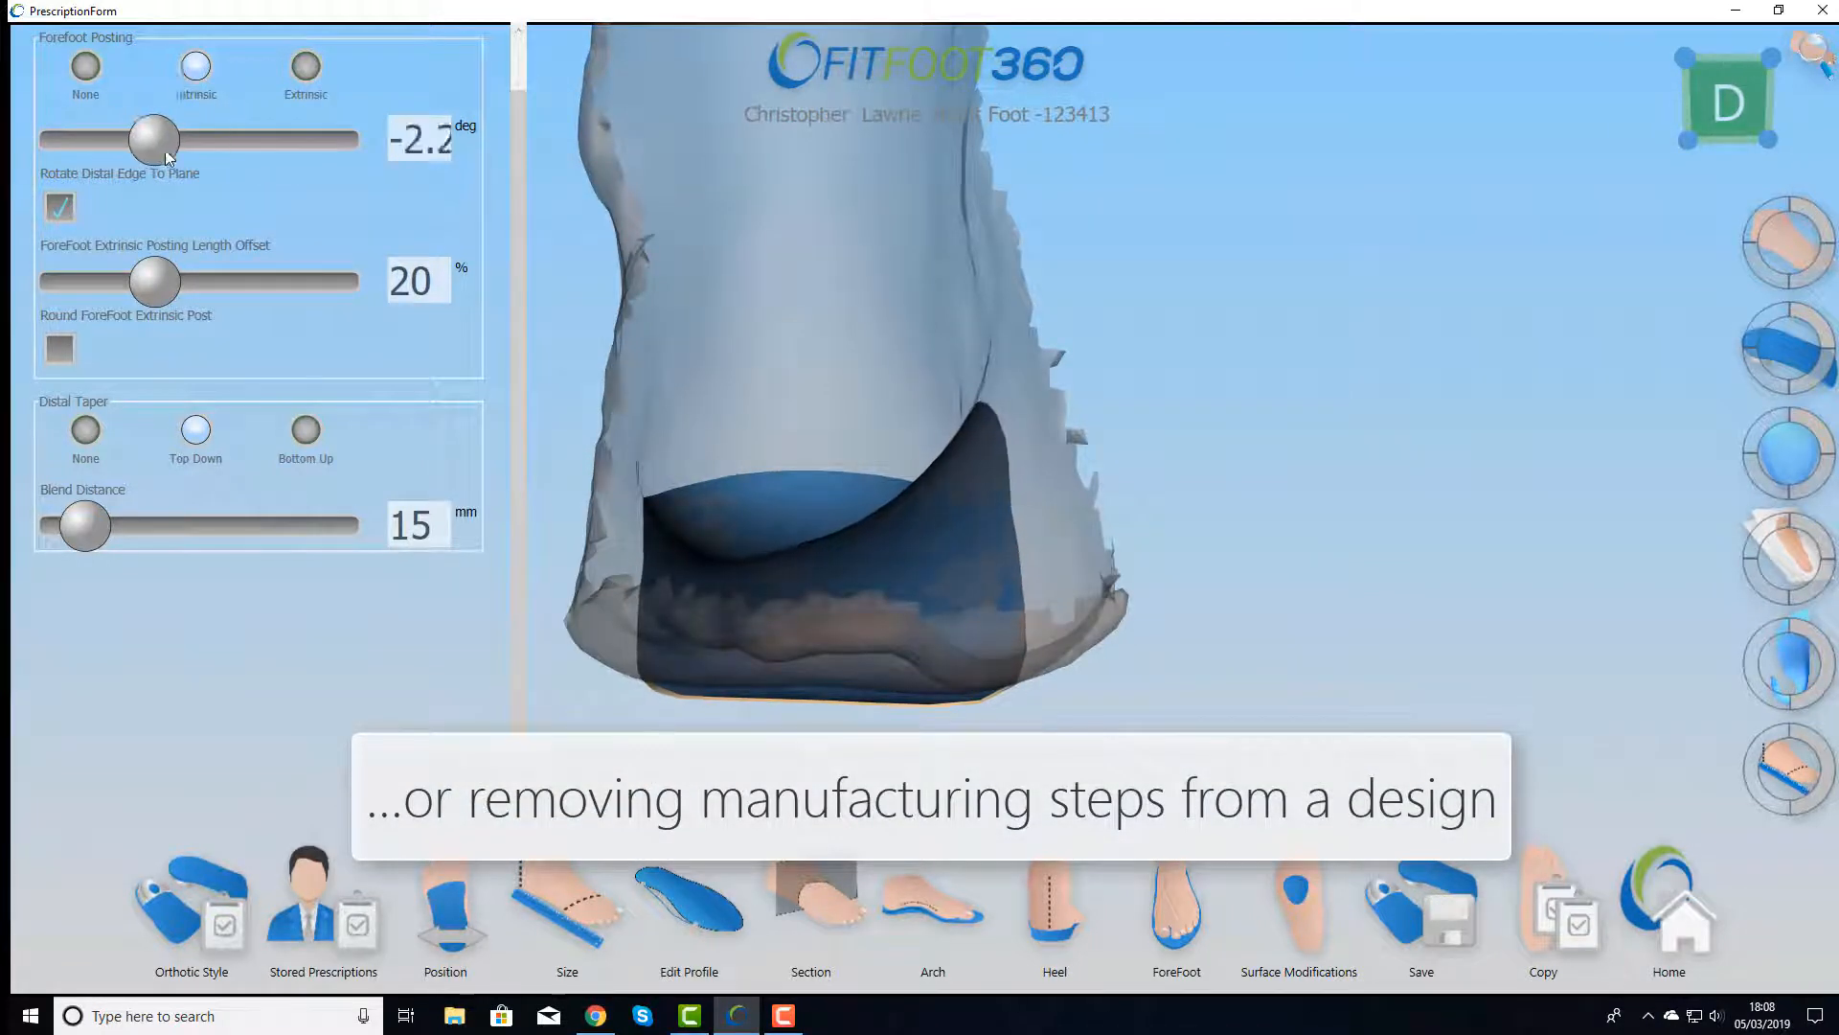
pyautogui.moveTo(175, 164); pyautogui.dragTo(98, 165)
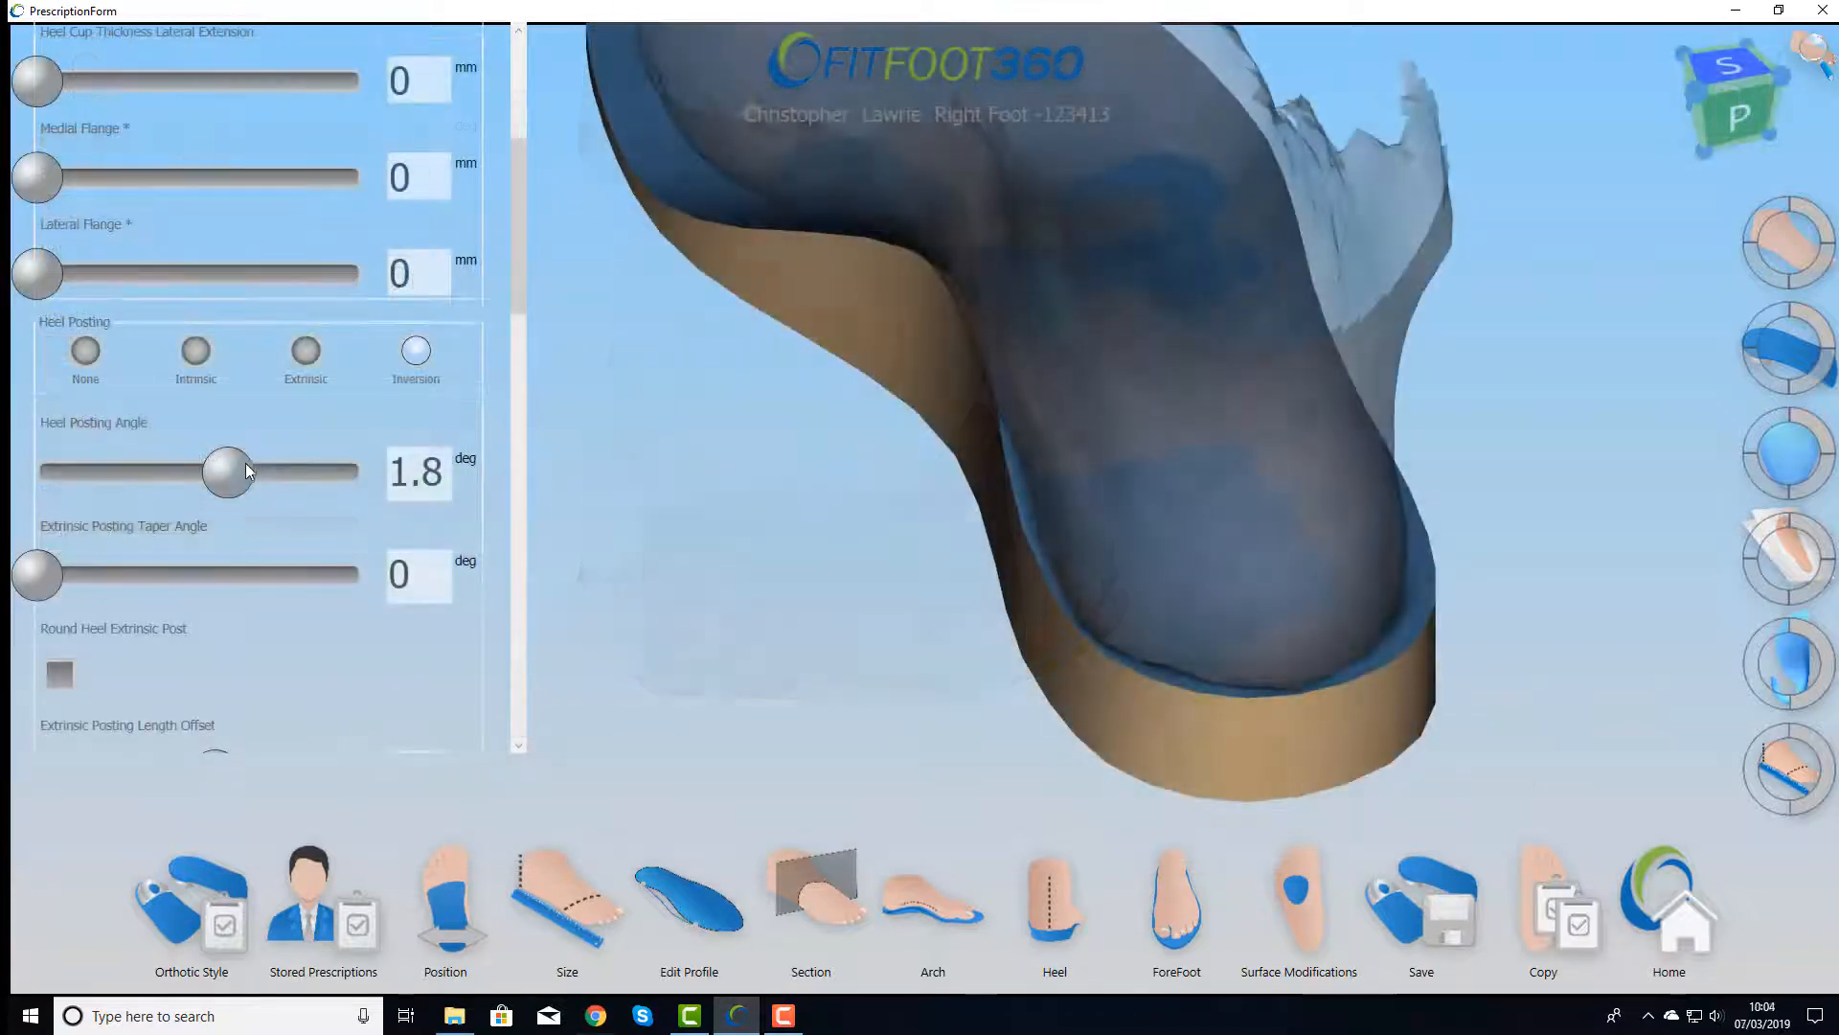
# Reduce the inversion heel posting angle and set the medial skive to 3 mm
pyautogui.moveTo(245, 462); pyautogui.dragTo(205, 474)
pyautogui.scroll(-4, 174, 339)
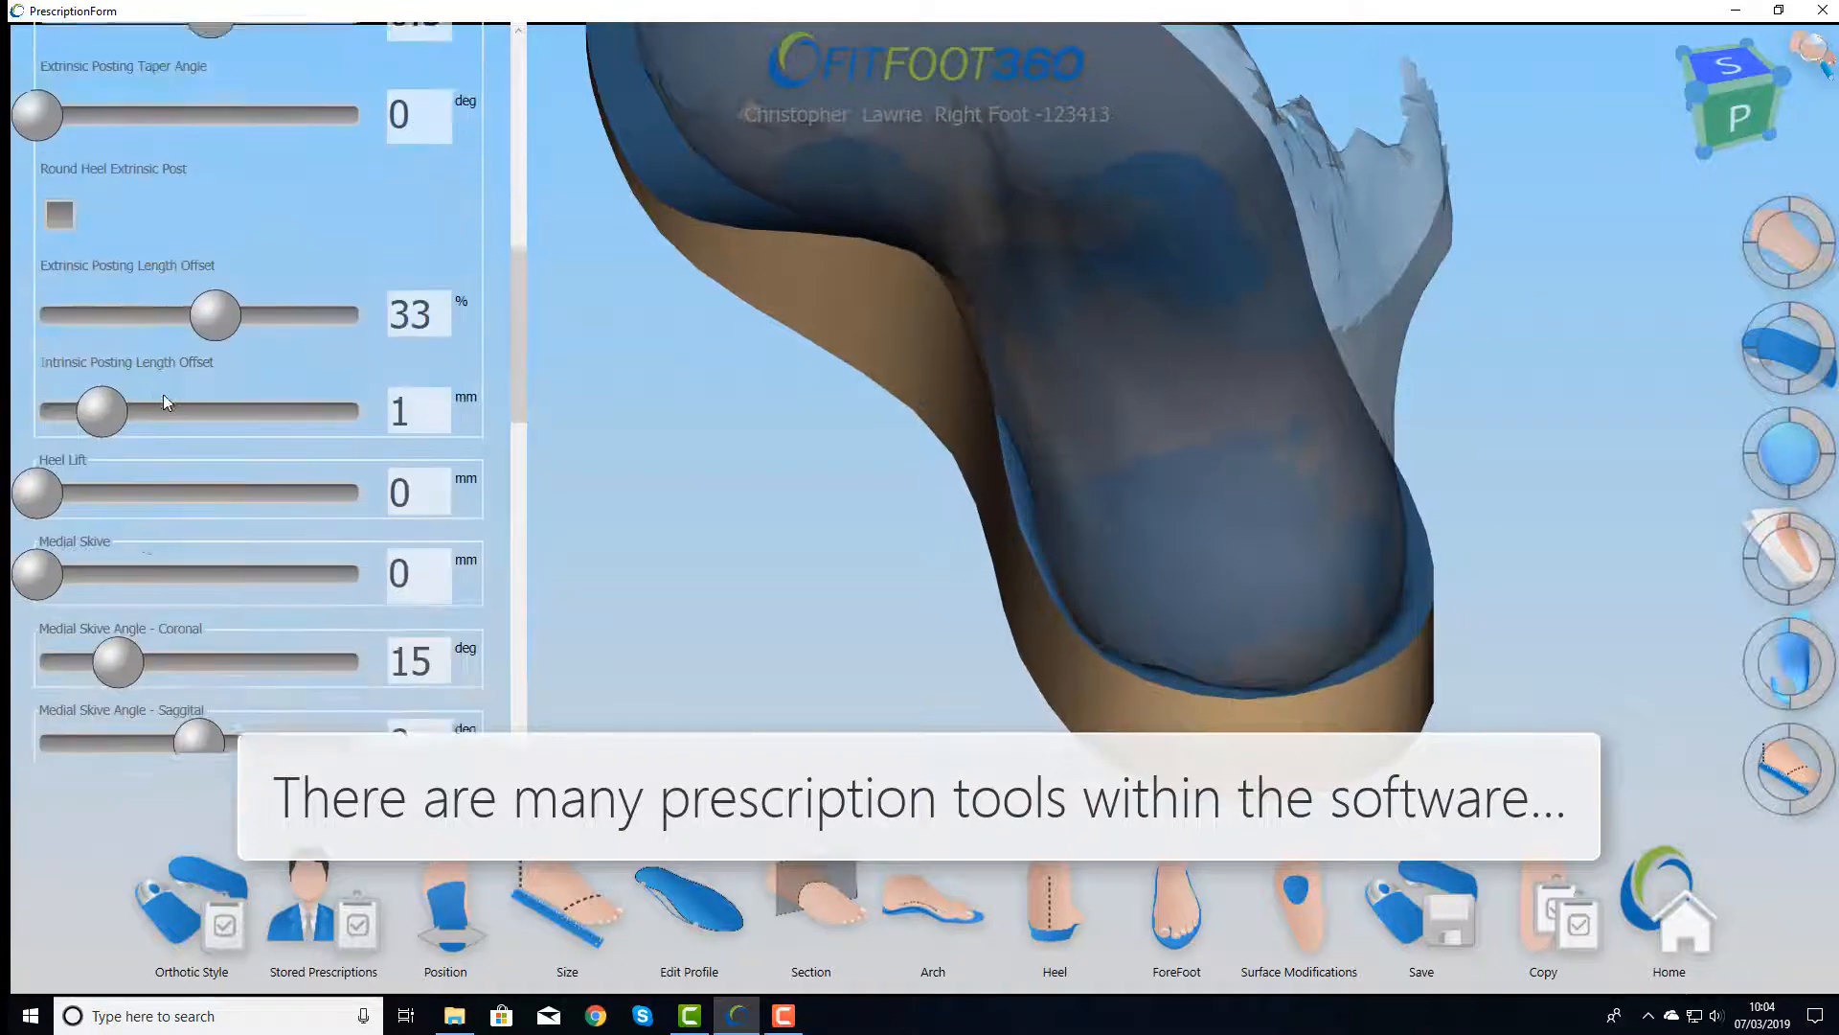
pyautogui.moveTo(427, 487); pyautogui.dragTo(373, 490)
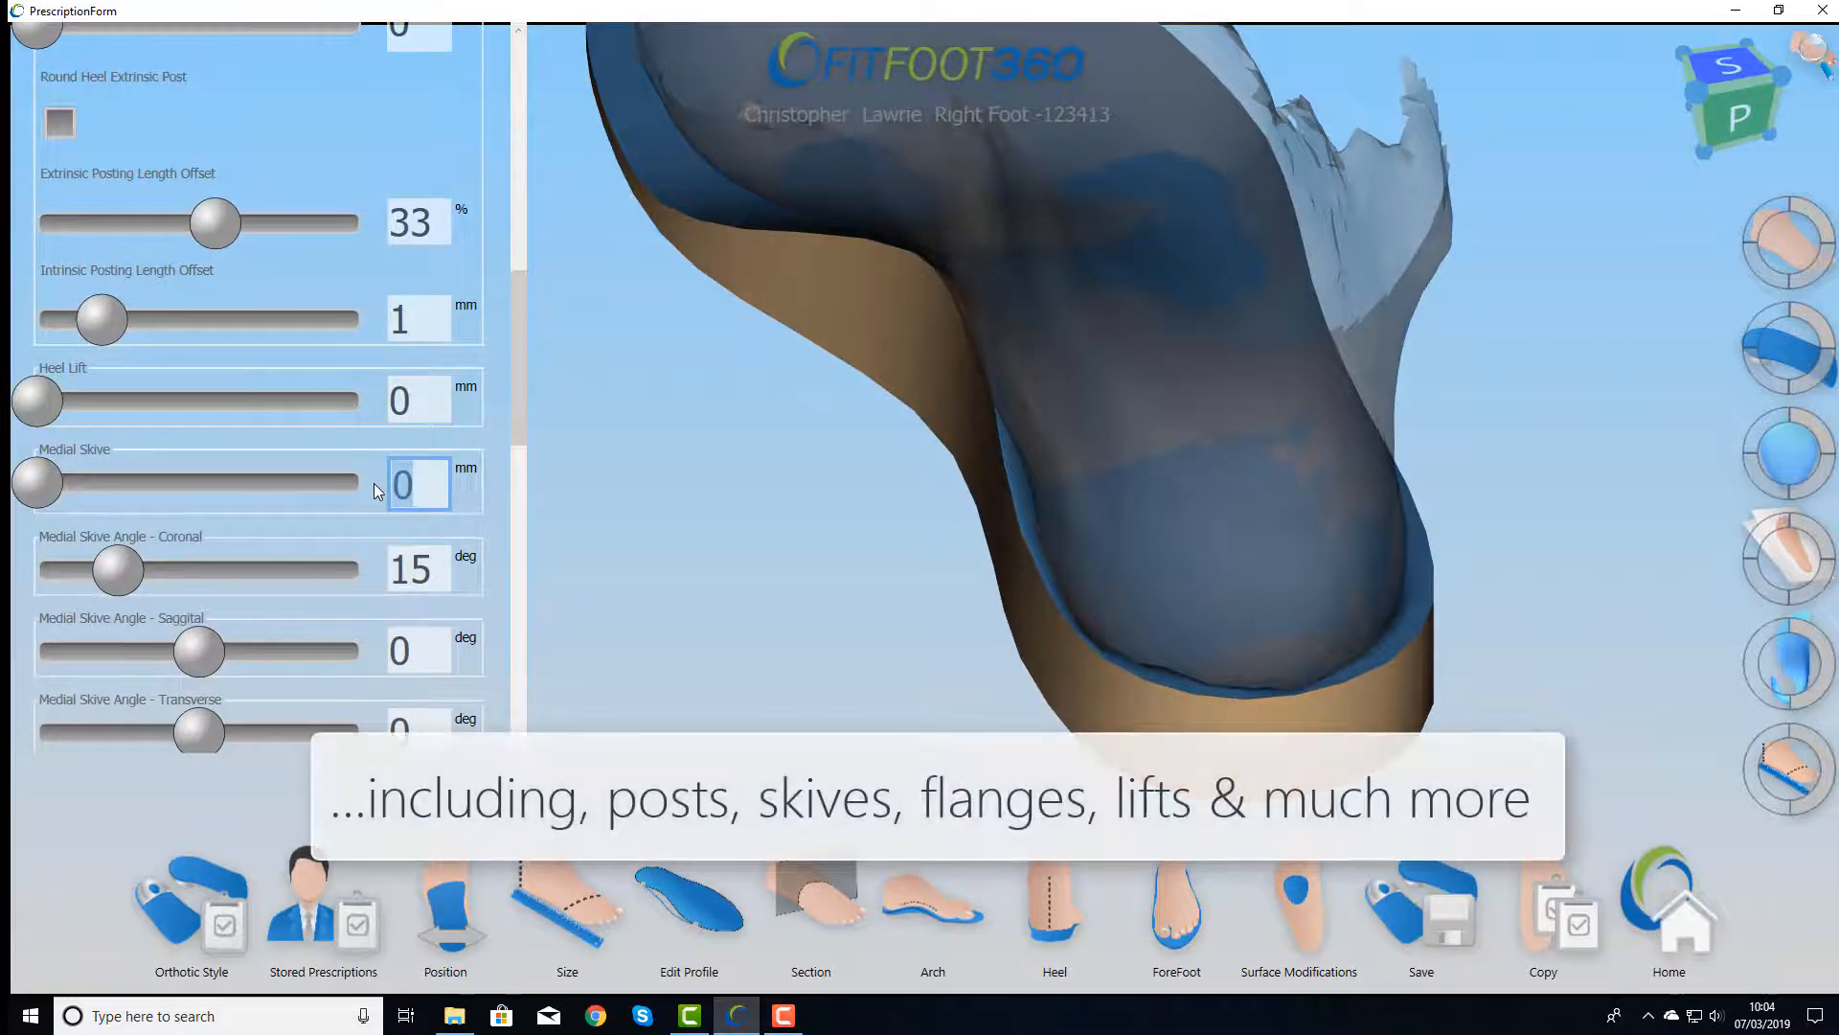
pyautogui.write('2')
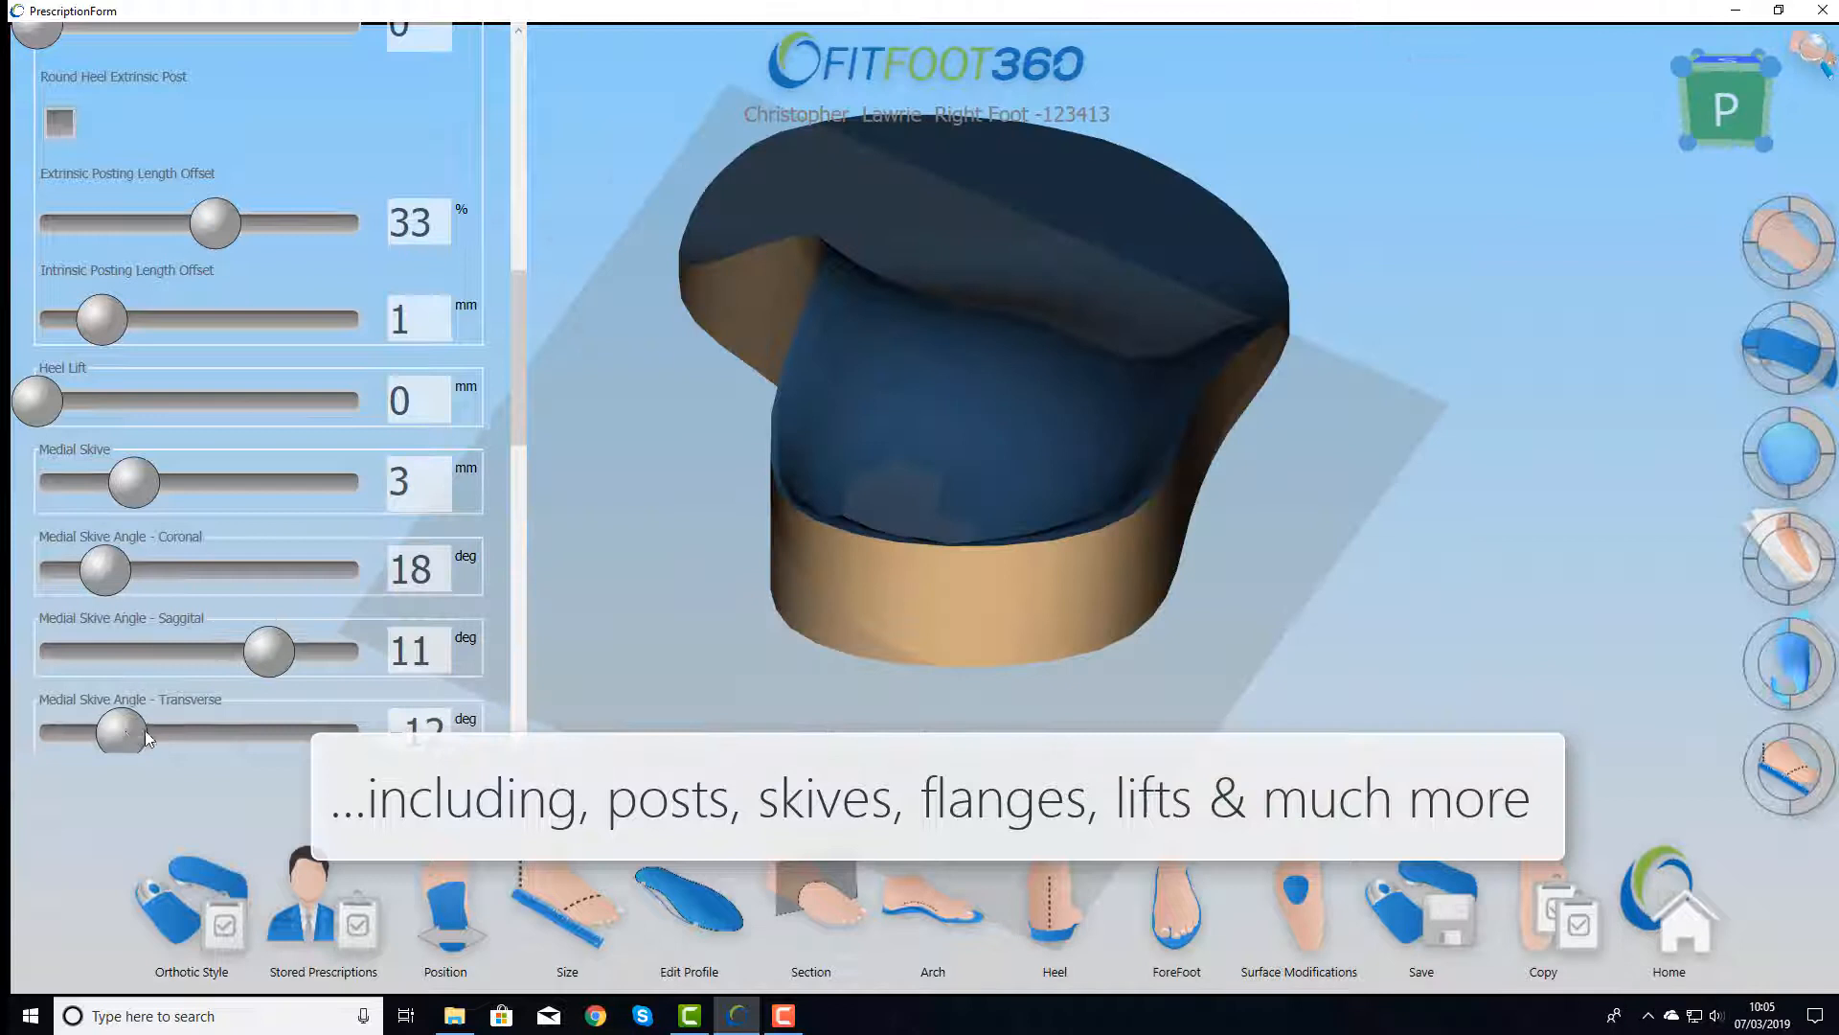
# Set the medial skive angles to 26 degrees coronal, 10 degrees saggital and -14 degrees transverse
pyautogui.moveTo(148, 738); pyautogui.dragTo(115, 736)
pyautogui.moveTo(270, 651)
pyautogui.mouseDown()
pyautogui.moveTo(235, 652)
pyautogui.moveTo(319, 651)
pyautogui.moveTo(263, 652)
pyautogui.mouseUp()
pyautogui.moveTo(104, 571); pyautogui.dragTo(169, 581)
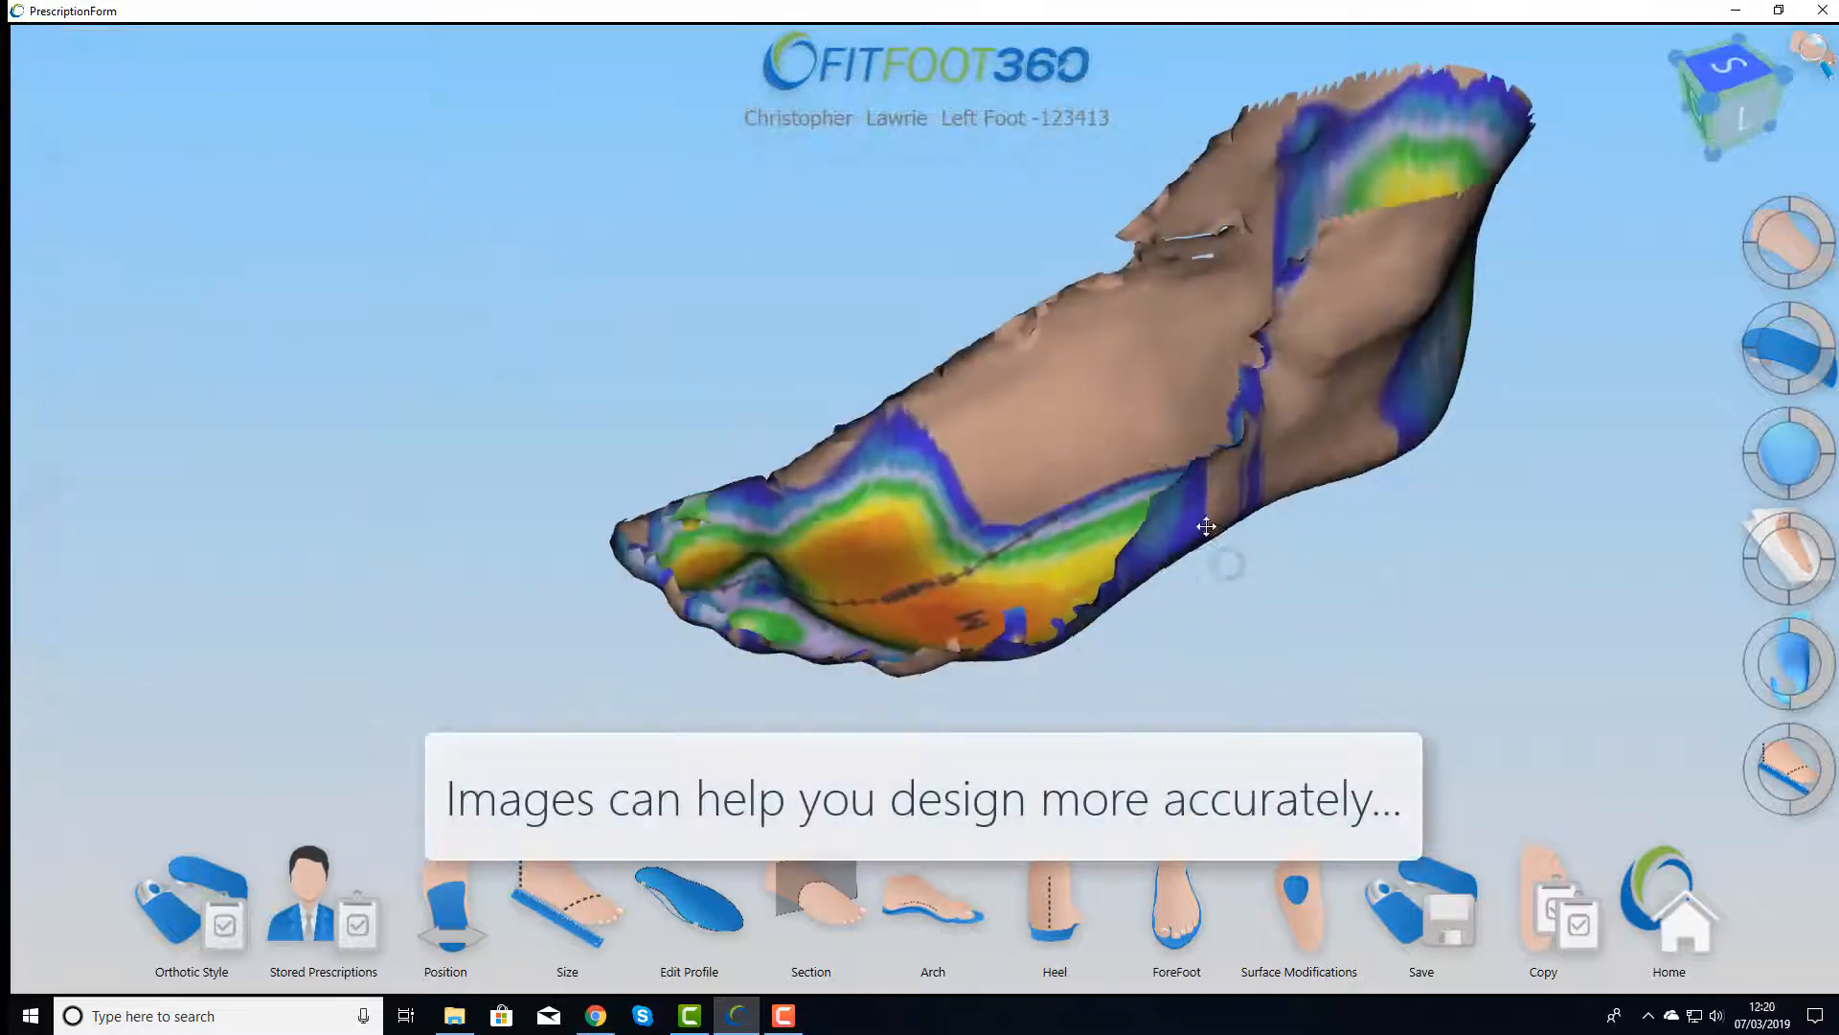
# Add the Met Relief surface modification to the left foot and position it under the metatarsal heads
pyautogui.moveTo(1206, 525); pyautogui.dragTo(1124, 490, button='right')
pyautogui.scroll(-4, 1121, 435)
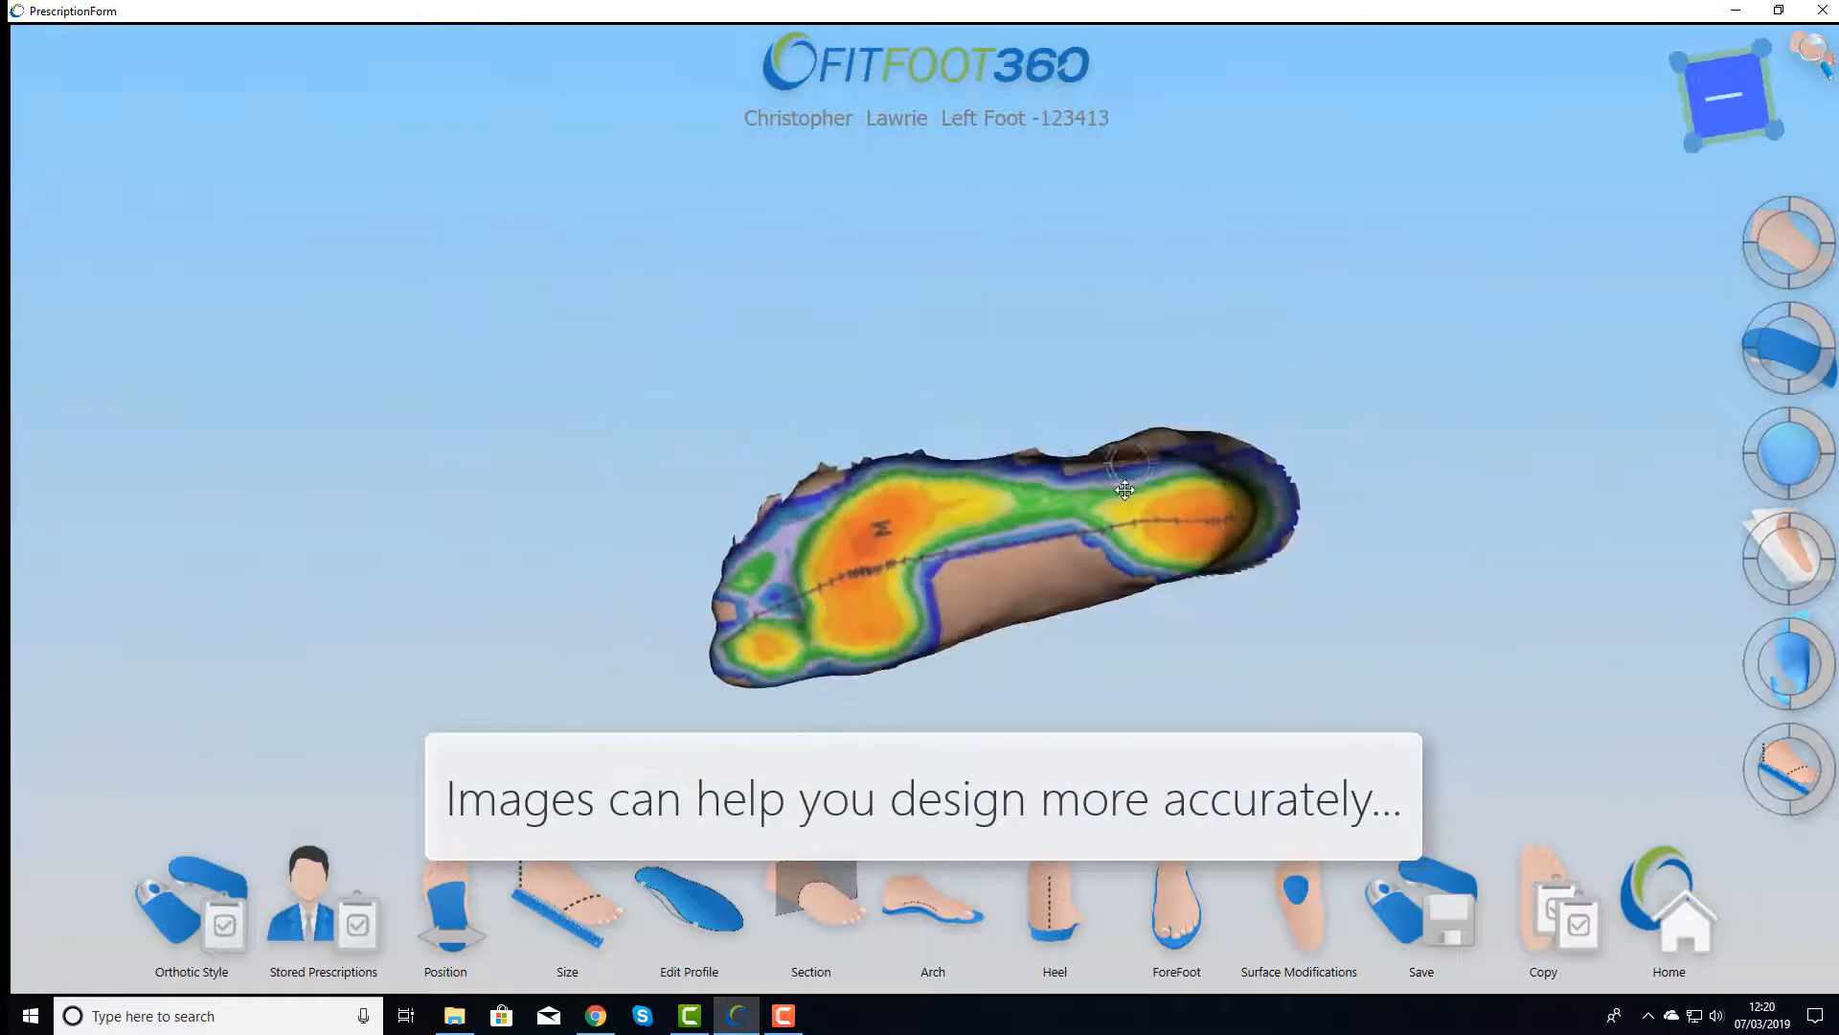
pyautogui.click(1769, 597)
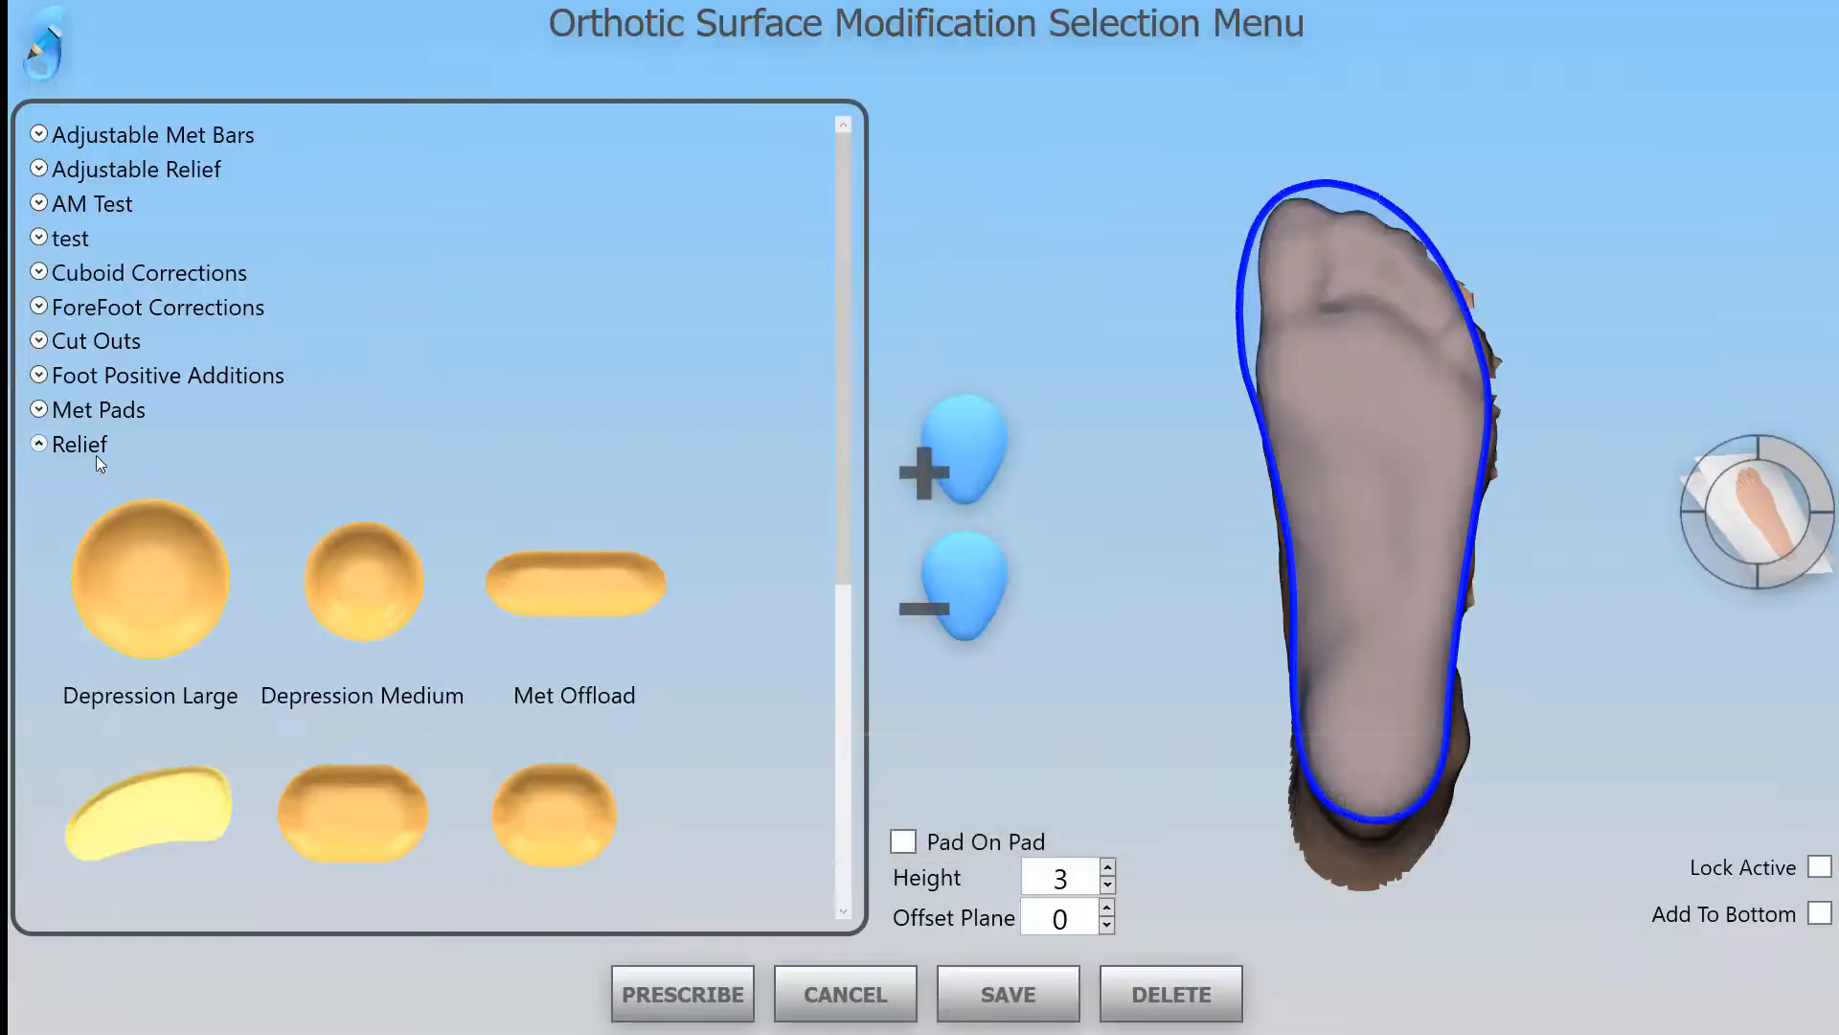
pyautogui.click(169, 825)
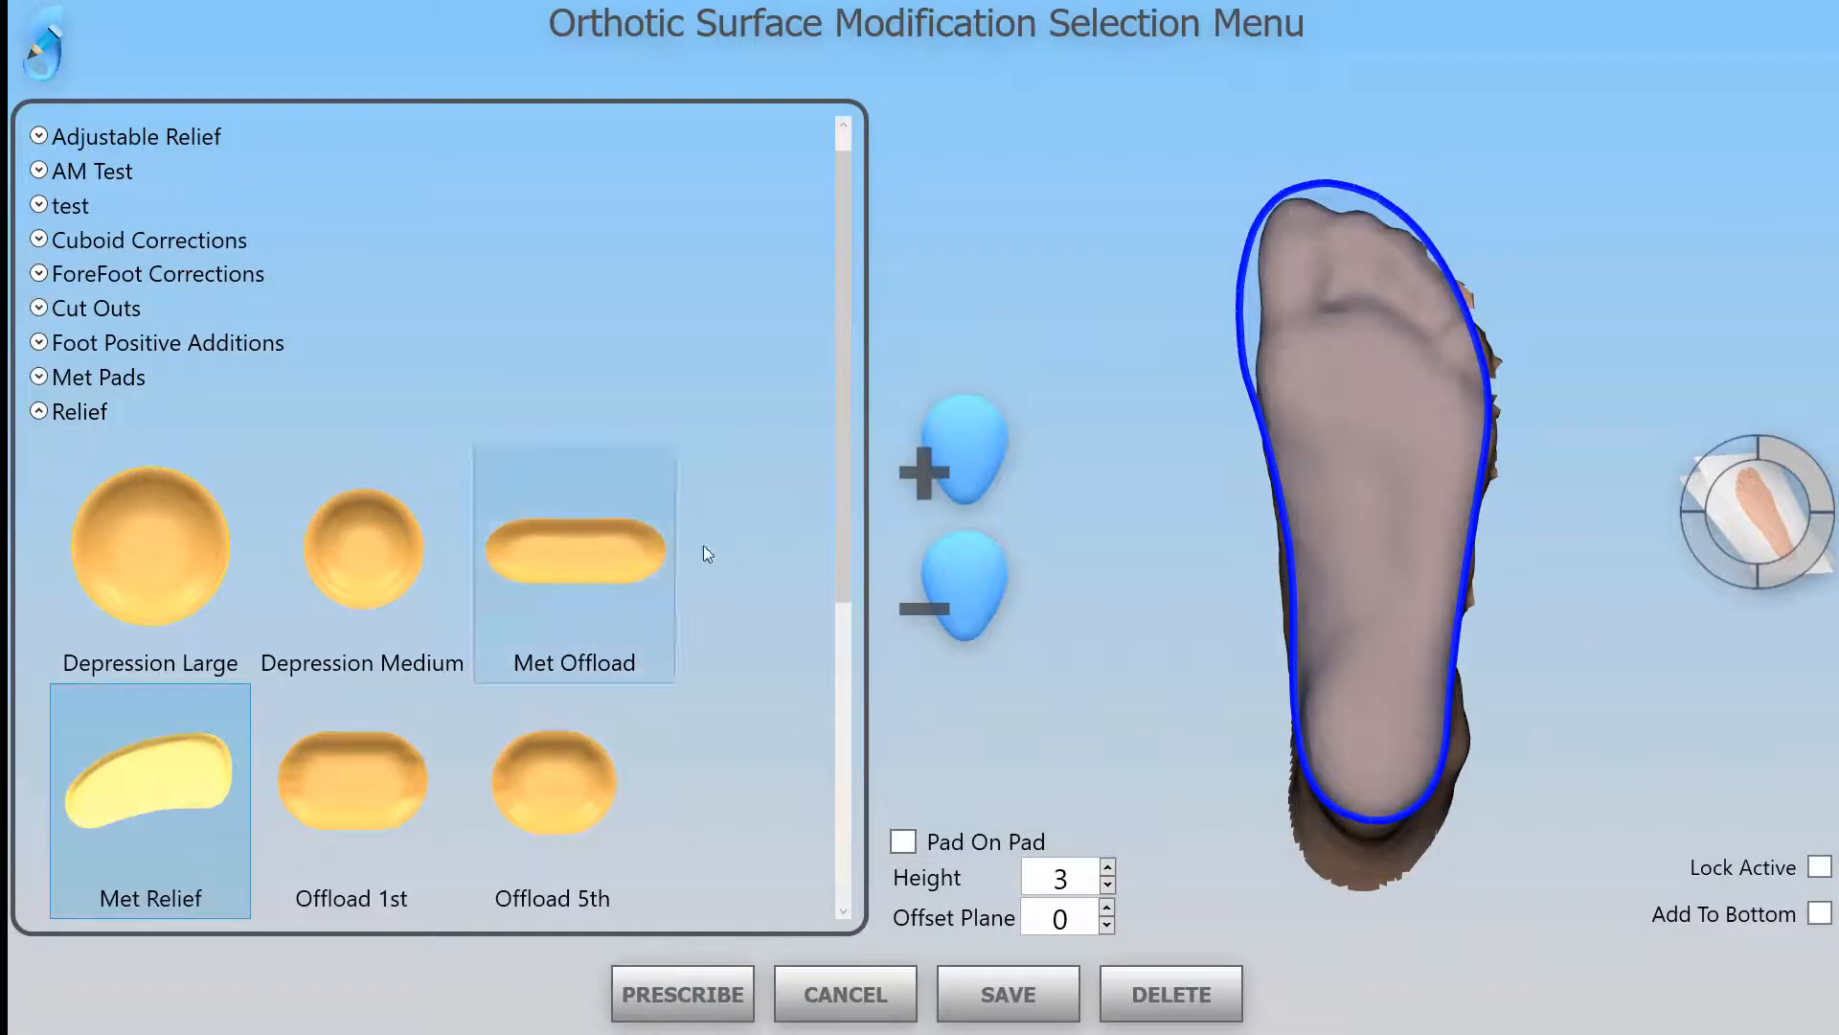
pyautogui.click(916, 446)
pyautogui.click(1354, 427)
pyautogui.moveTo(1368, 387)
pyautogui.mouseDown()
pyautogui.moveTo(1370, 553)
pyautogui.moveTo(1360, 362)
pyautogui.mouseUp()
pyautogui.doubleClick(1057, 920)
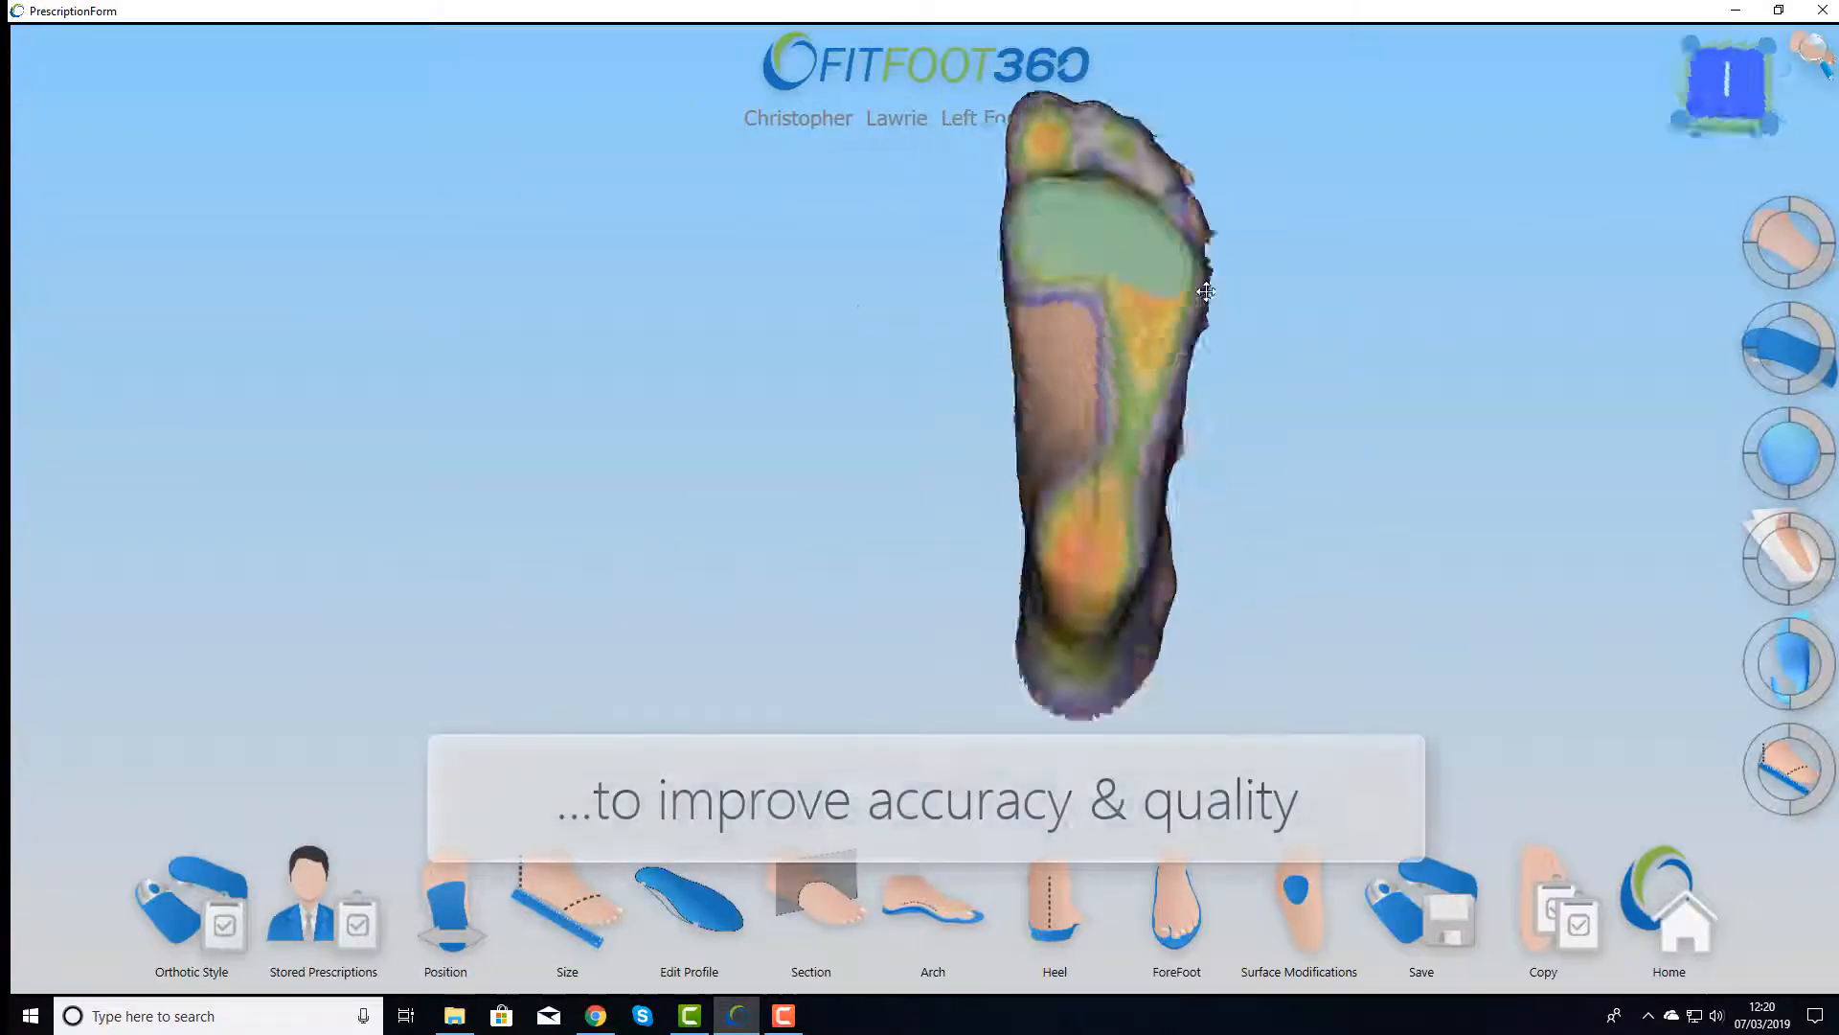
# Inspect the placed met relief against the left foot's pressure image, adjusting the foot scan's display
pyautogui.moveTo(1054, 501); pyautogui.dragTo(1800, 372, button='right')
pyautogui.moveTo(1076, 284); pyautogui.dragTo(1068, 460, button='right')
pyautogui.click(1784, 274)
pyautogui.moveTo(996, 383); pyautogui.dragTo(981, 456, button='right')
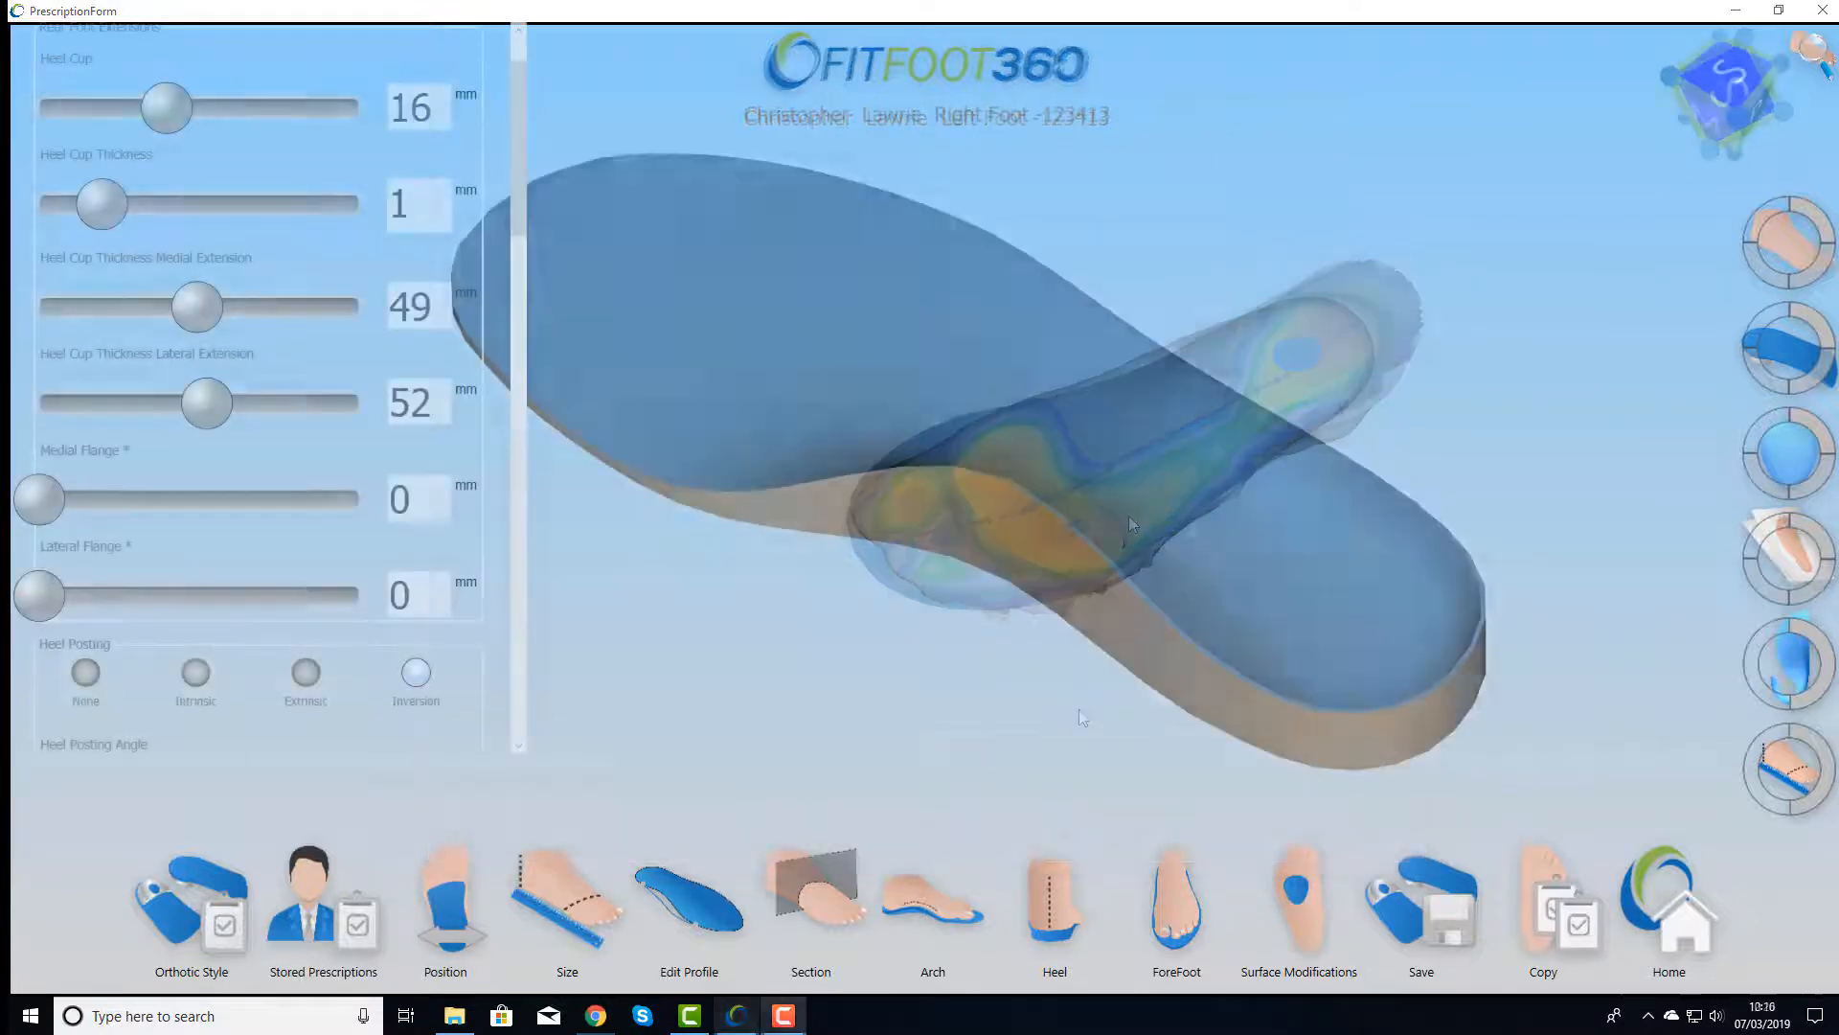
# Insert the Adjustable 1 met bar on the right foot and position it behind the metatarsal heads
pyautogui.click(1300, 906)
pyautogui.click(108, 205)
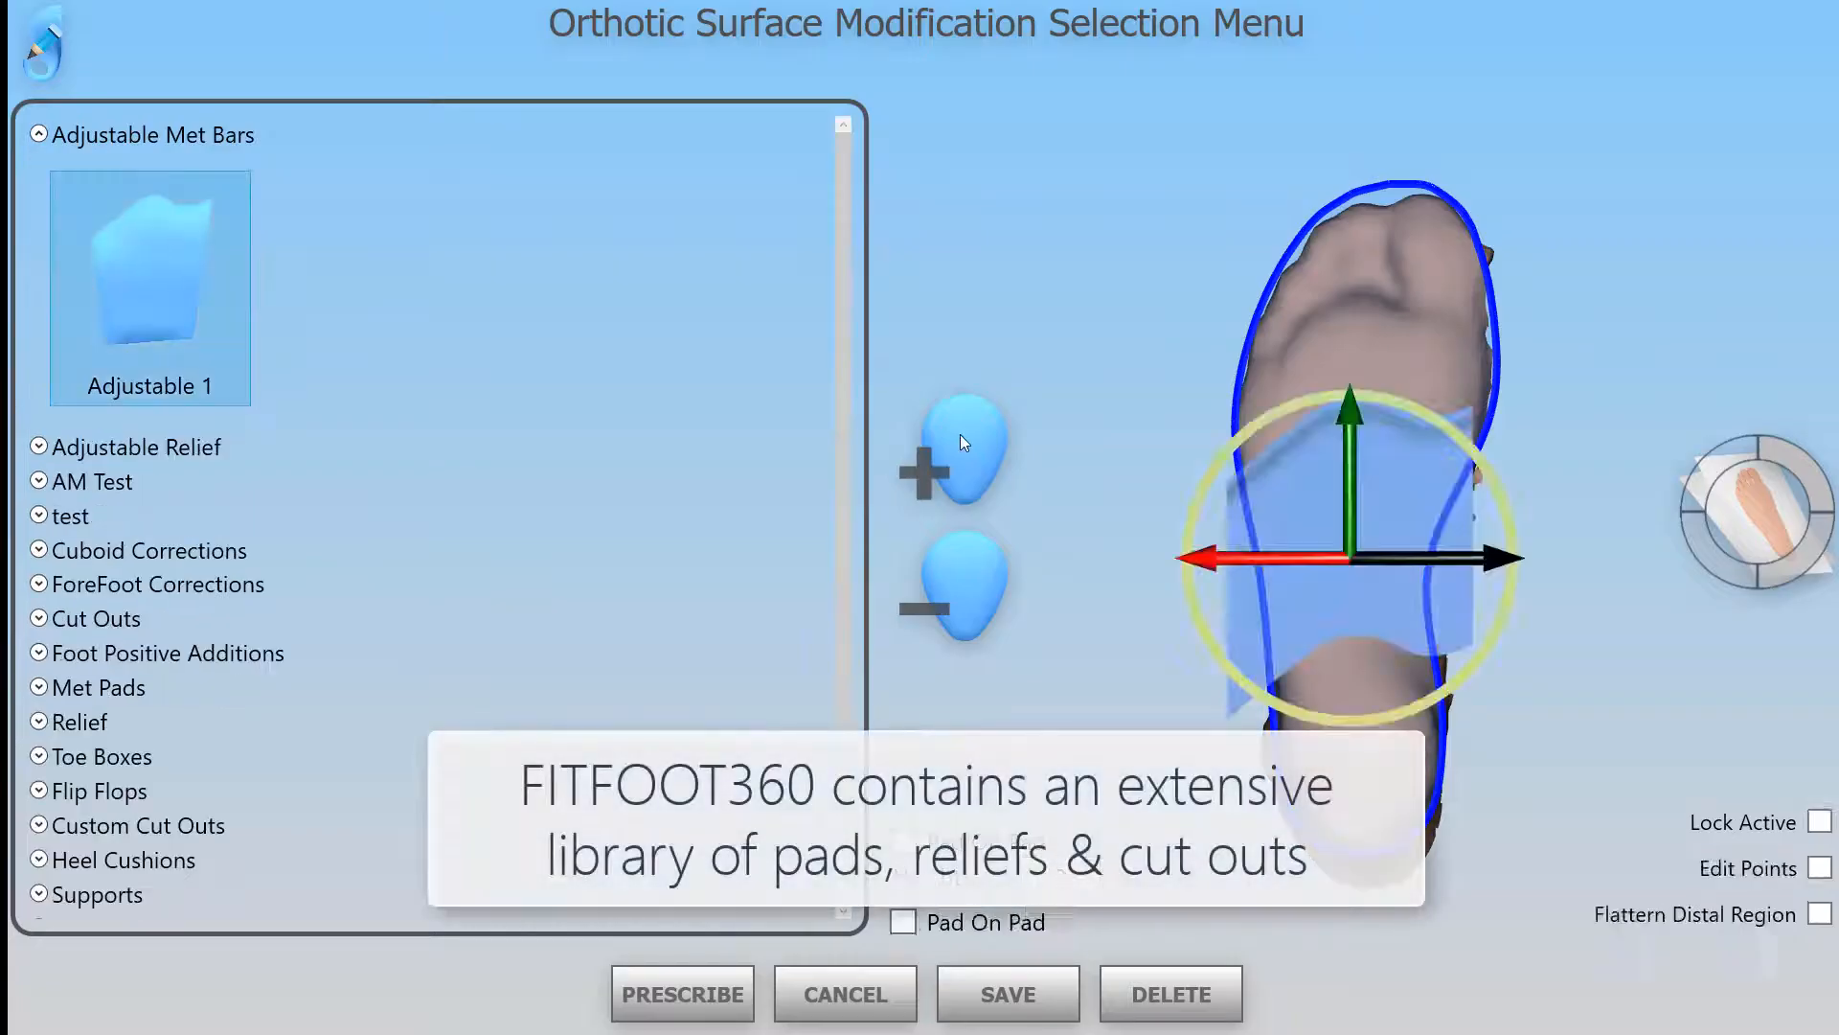
pyautogui.moveTo(1354, 468); pyautogui.dragTo(1466, 417)
# Edit the met bar's leading edge points to follow the forefoot behind the lesion and prescribe the bar
pyautogui.click(1819, 867)
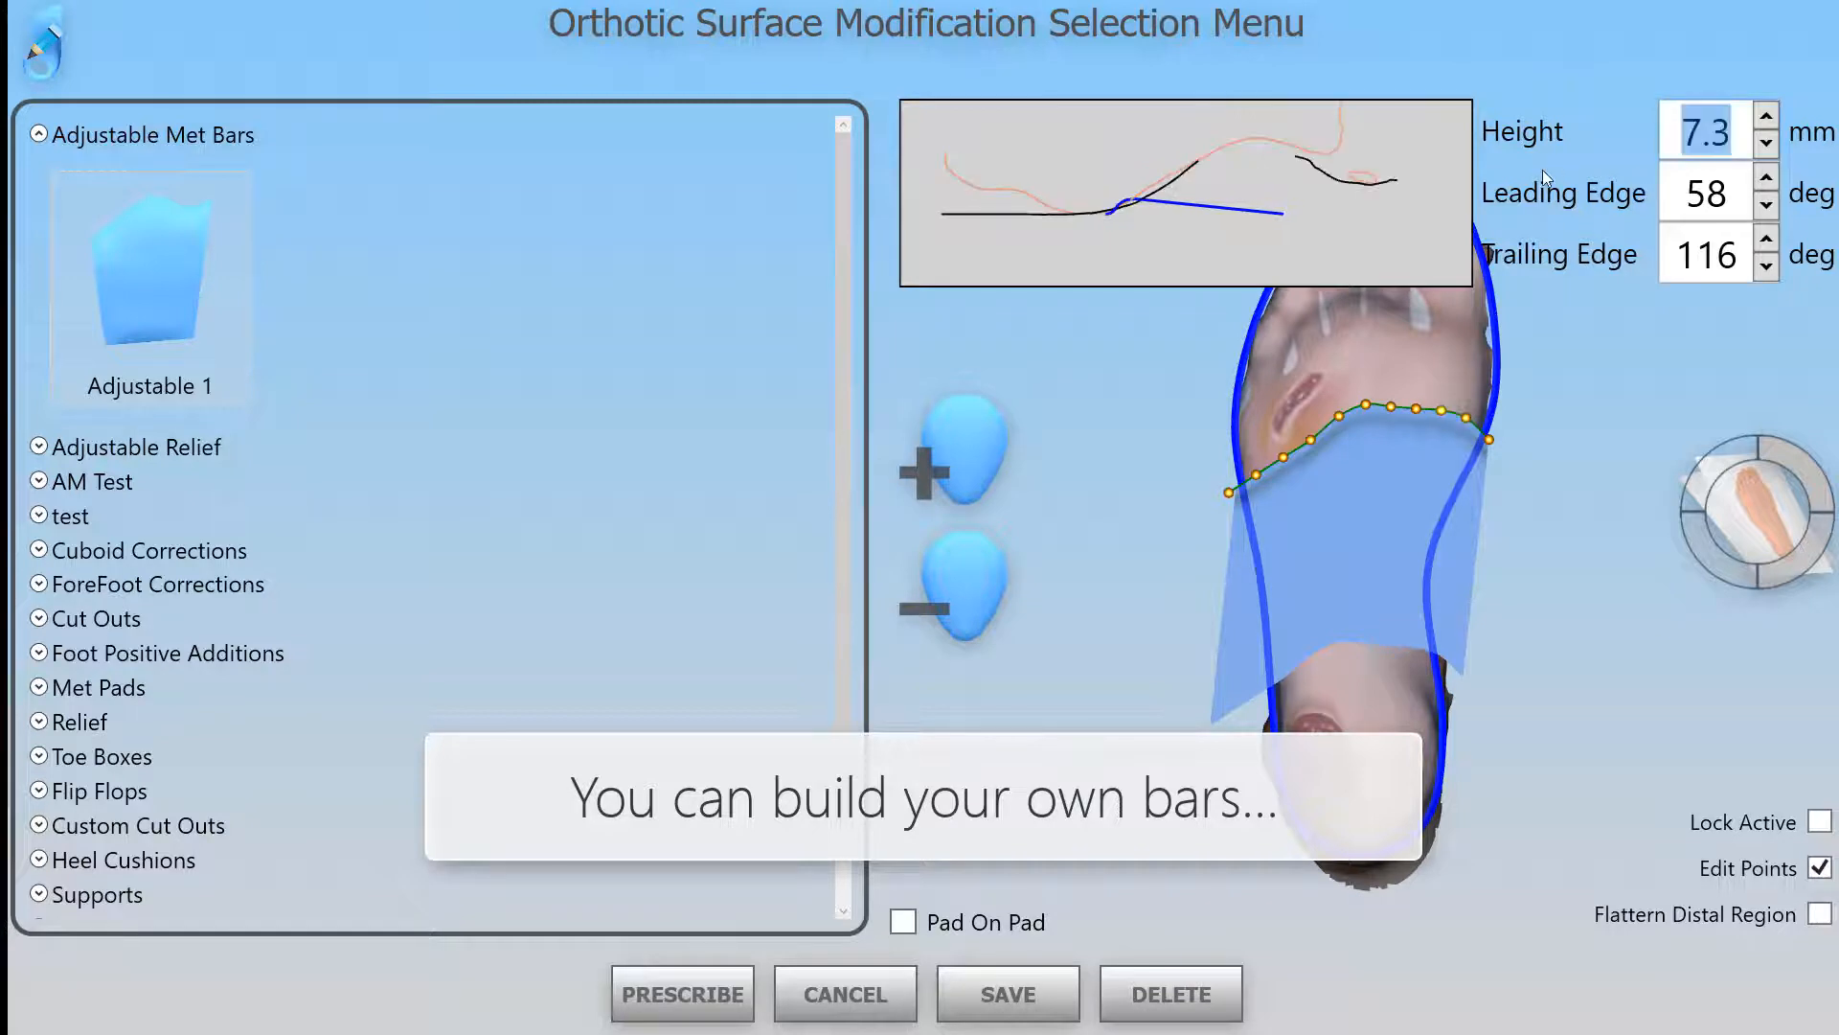
pyautogui.click(720, 987)
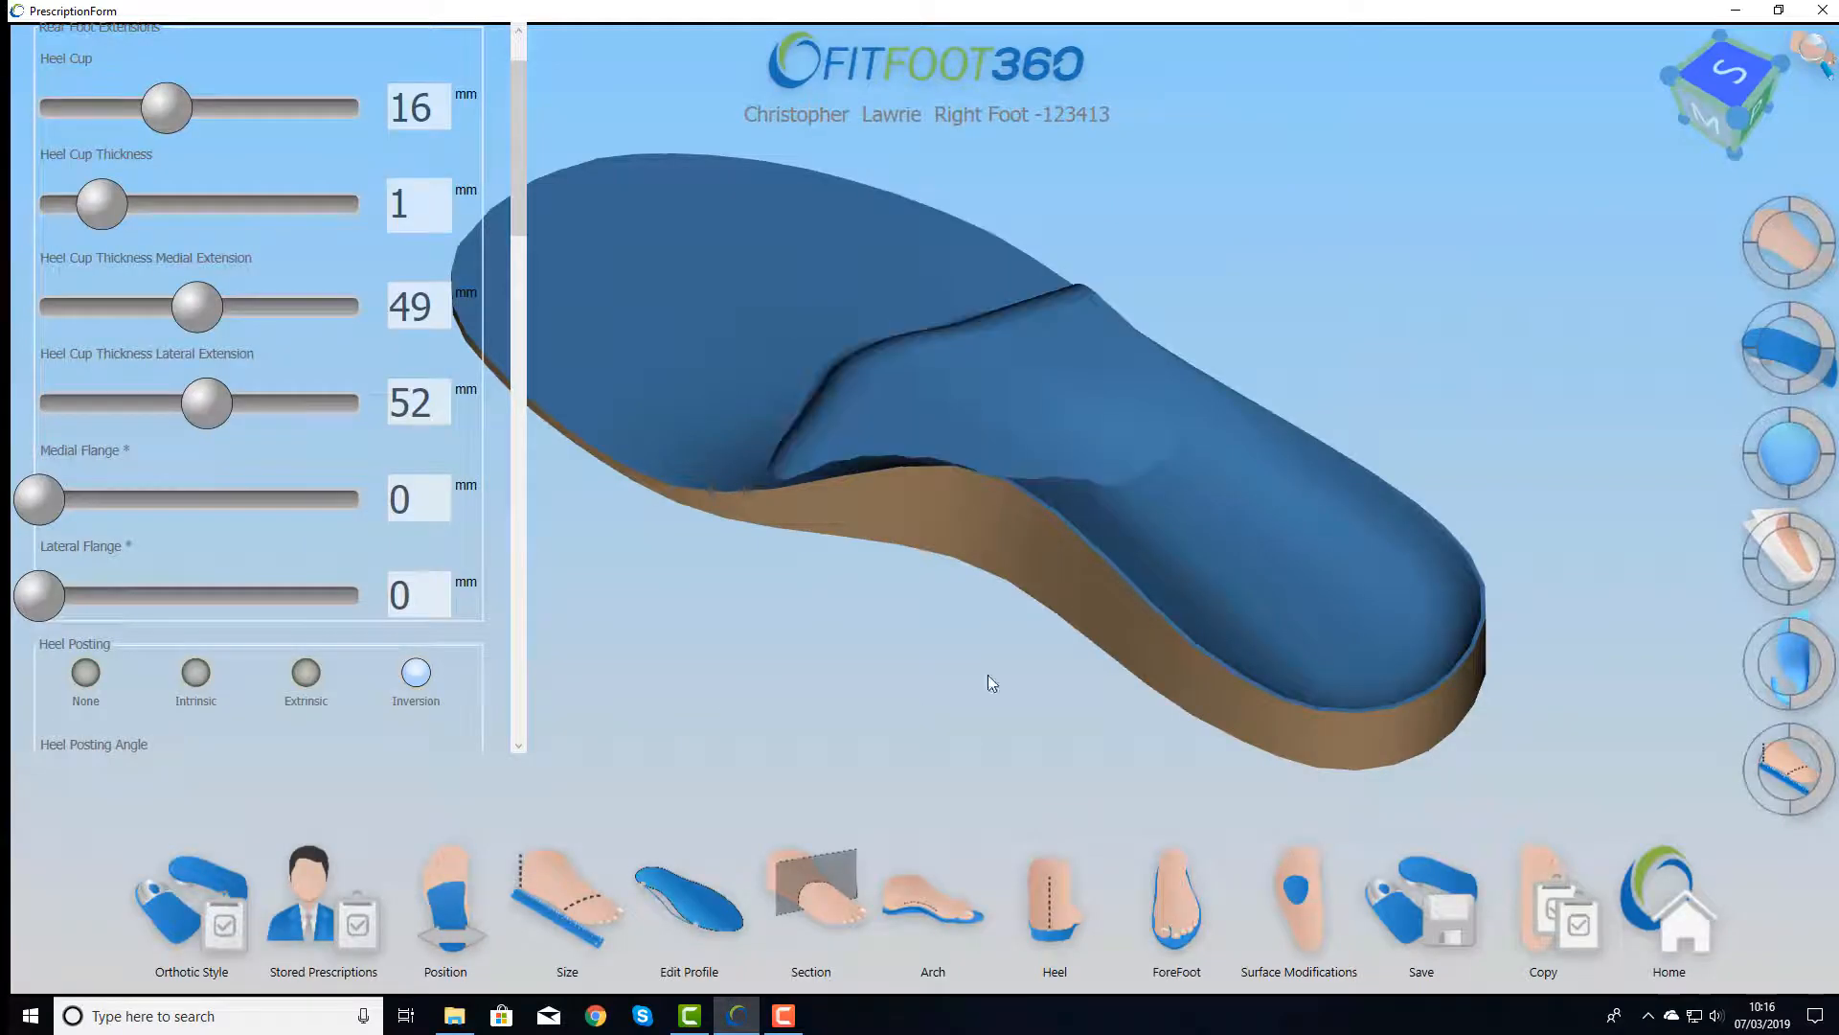
pyautogui.moveTo(1051, 530); pyautogui.dragTo(1101, 542)
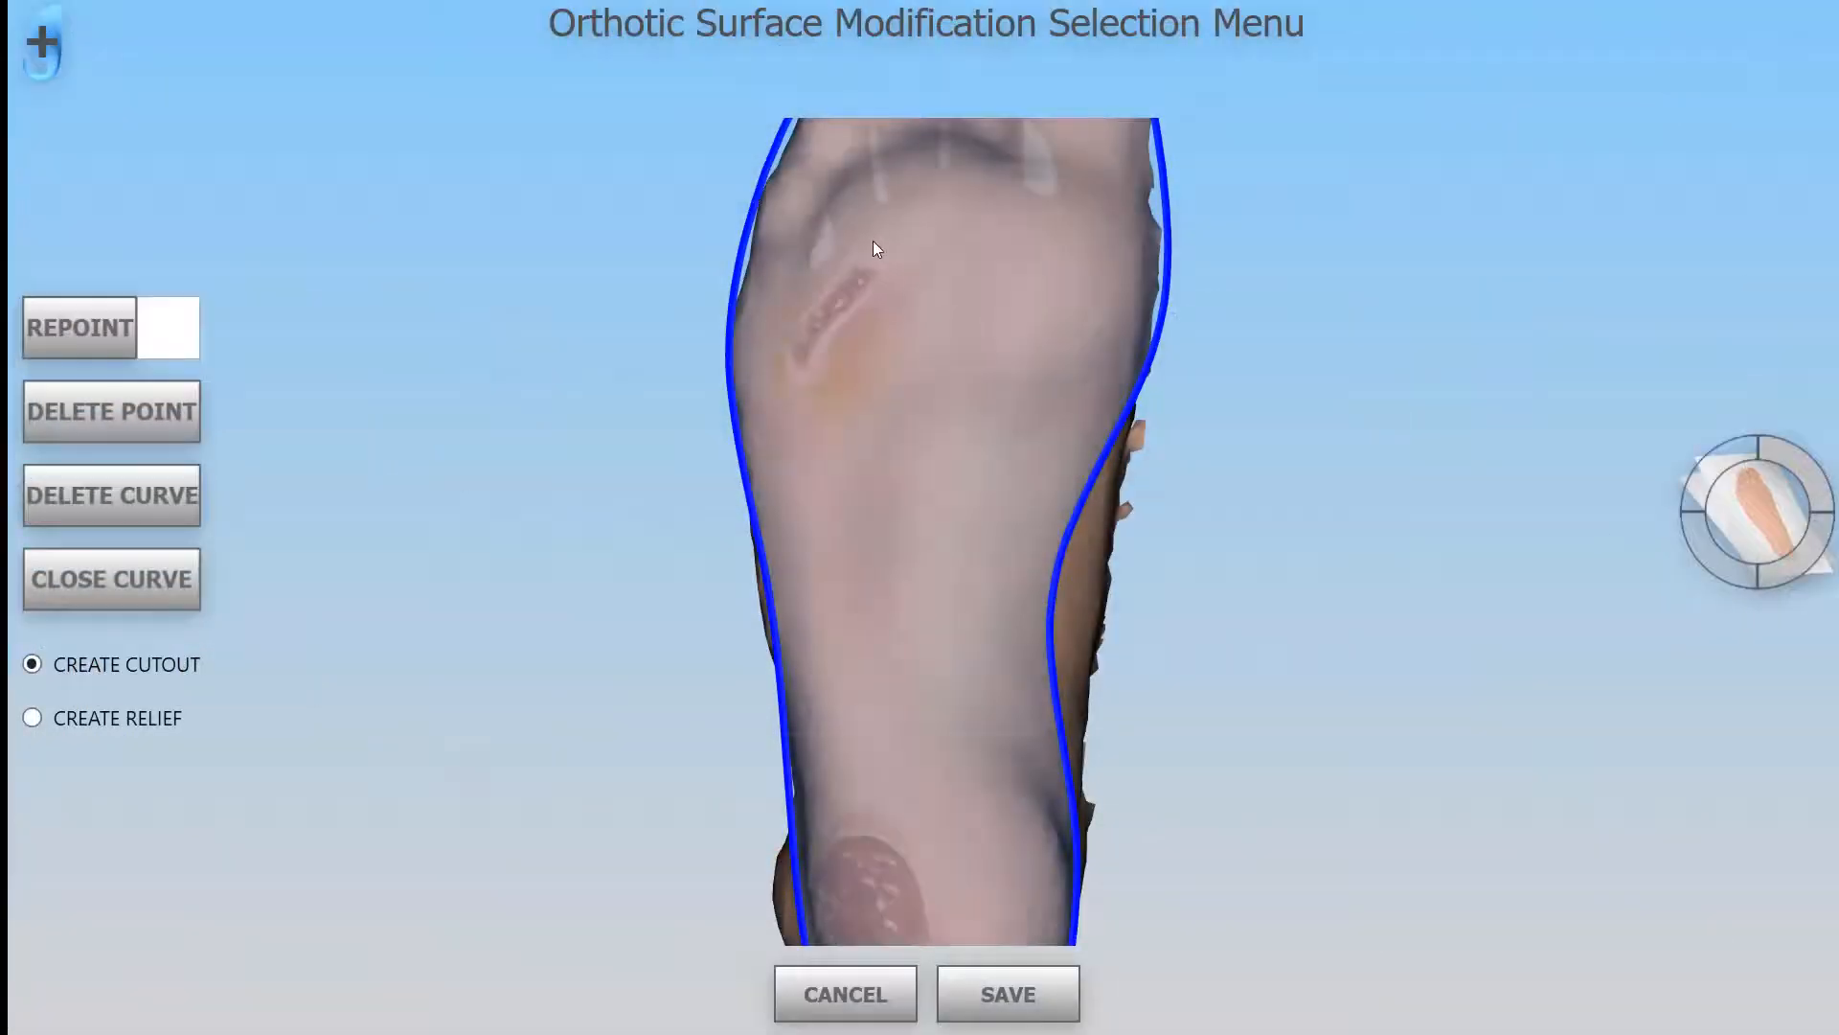
# Draw a closed custom curve around the lesion on the right forefoot and define it as a relief
pyautogui.click(863, 247)
pyautogui.click(787, 296)
pyautogui.click(863, 333)
pyautogui.click(67, 575)
pyautogui.click(32, 718)
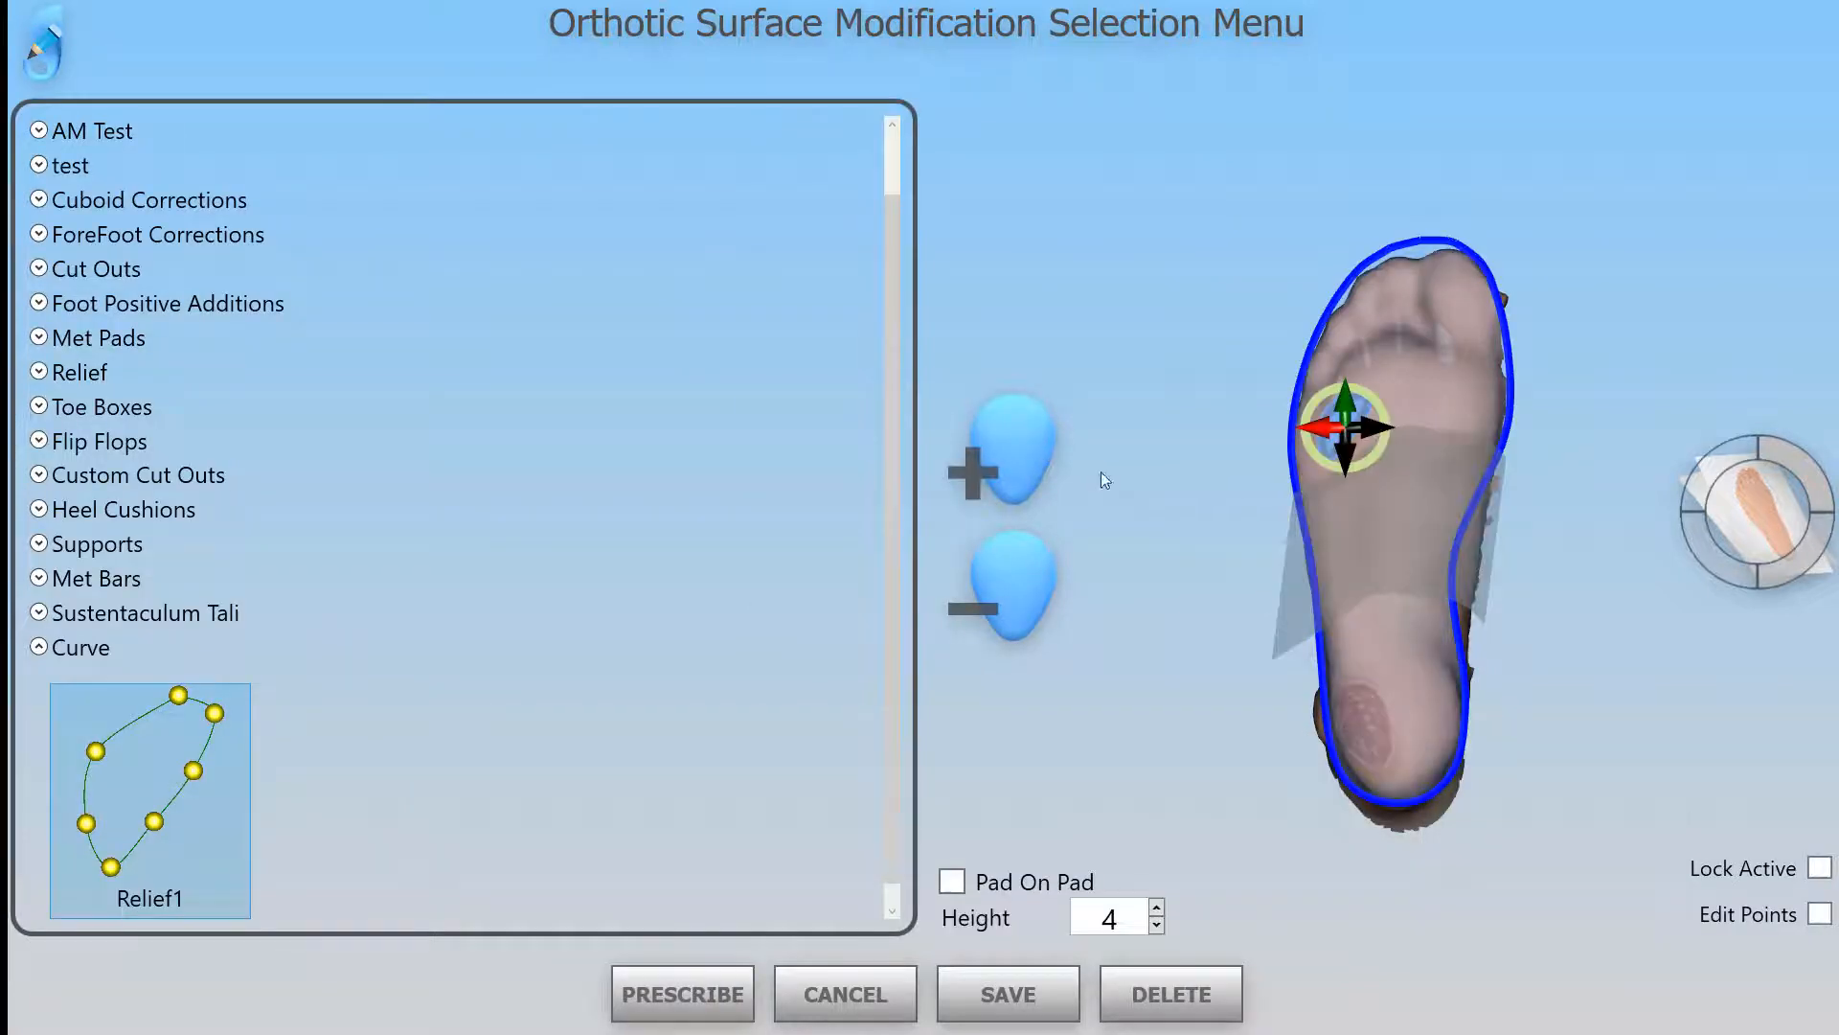
# Fit the relief curve's points around the forefoot lesion, set its height to 2 and prescribe it
pyautogui.scroll(5, 1390, 513)
pyautogui.moveTo(1389, 523); pyautogui.dragTo(1404, 614, button='middle')
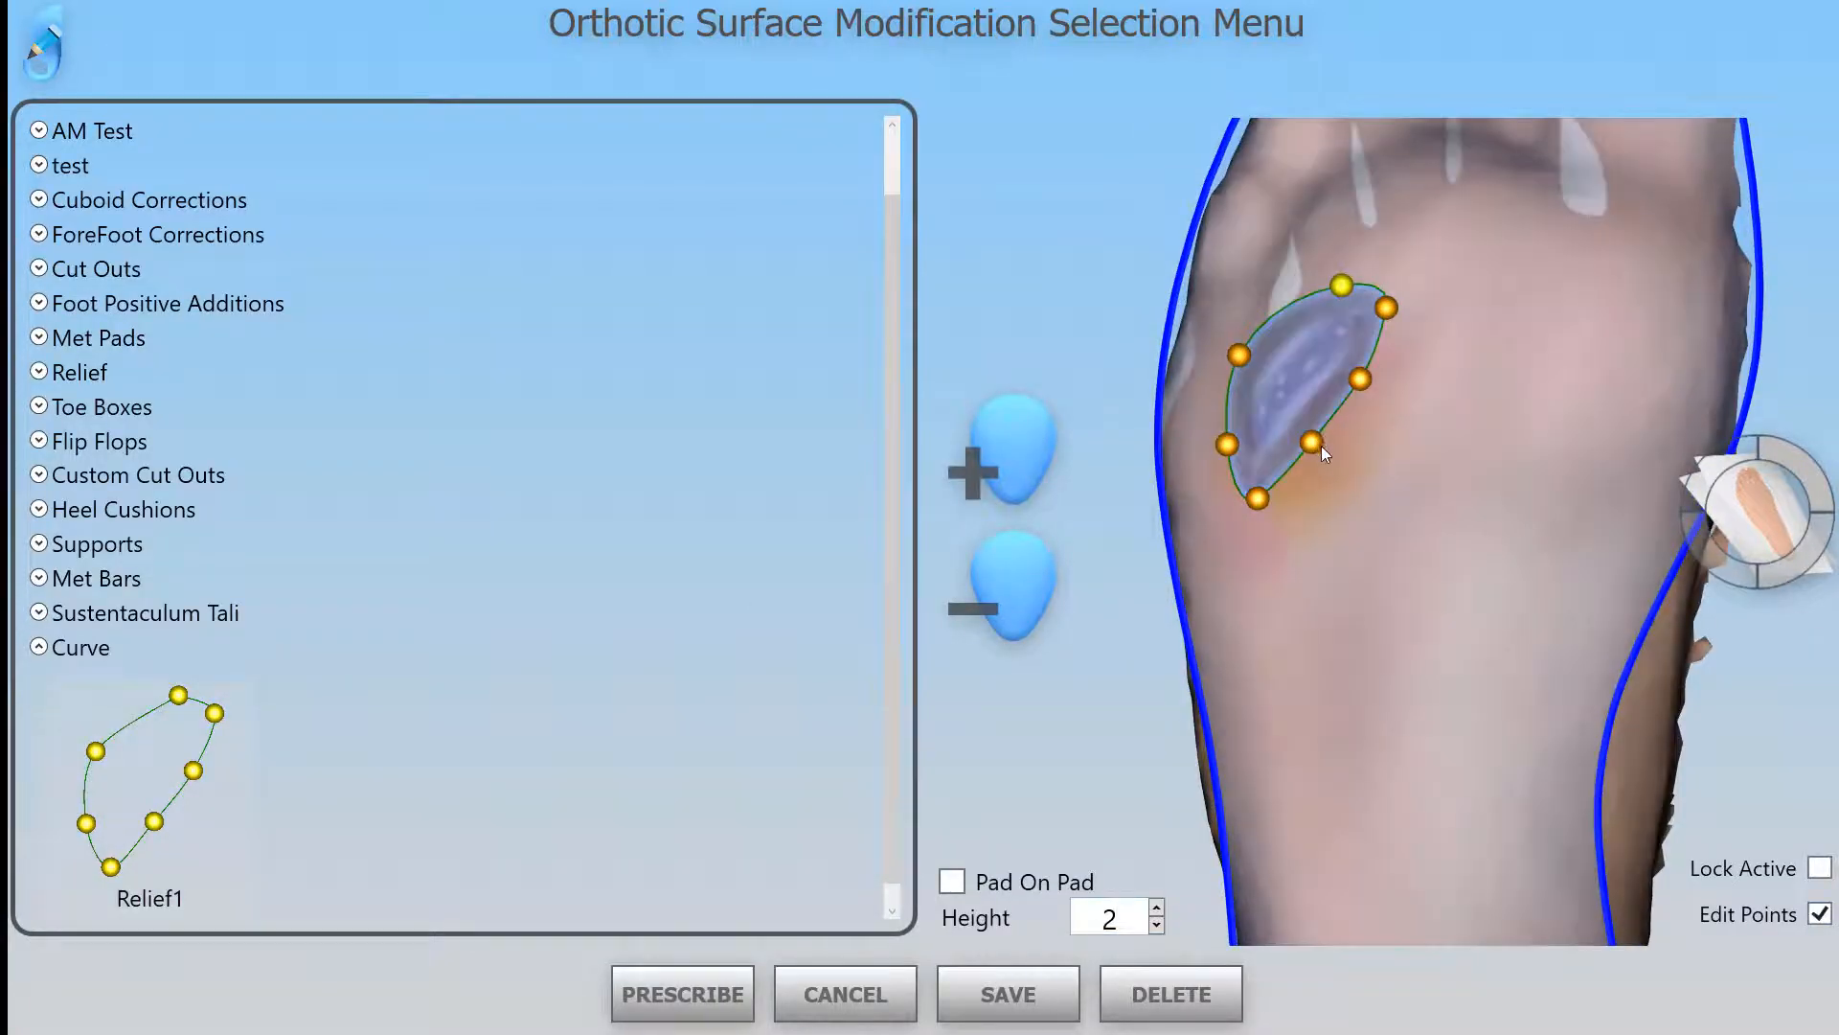
pyautogui.click(681, 995)
pyautogui.moveTo(1006, 440); pyautogui.dragTo(1389, 407)
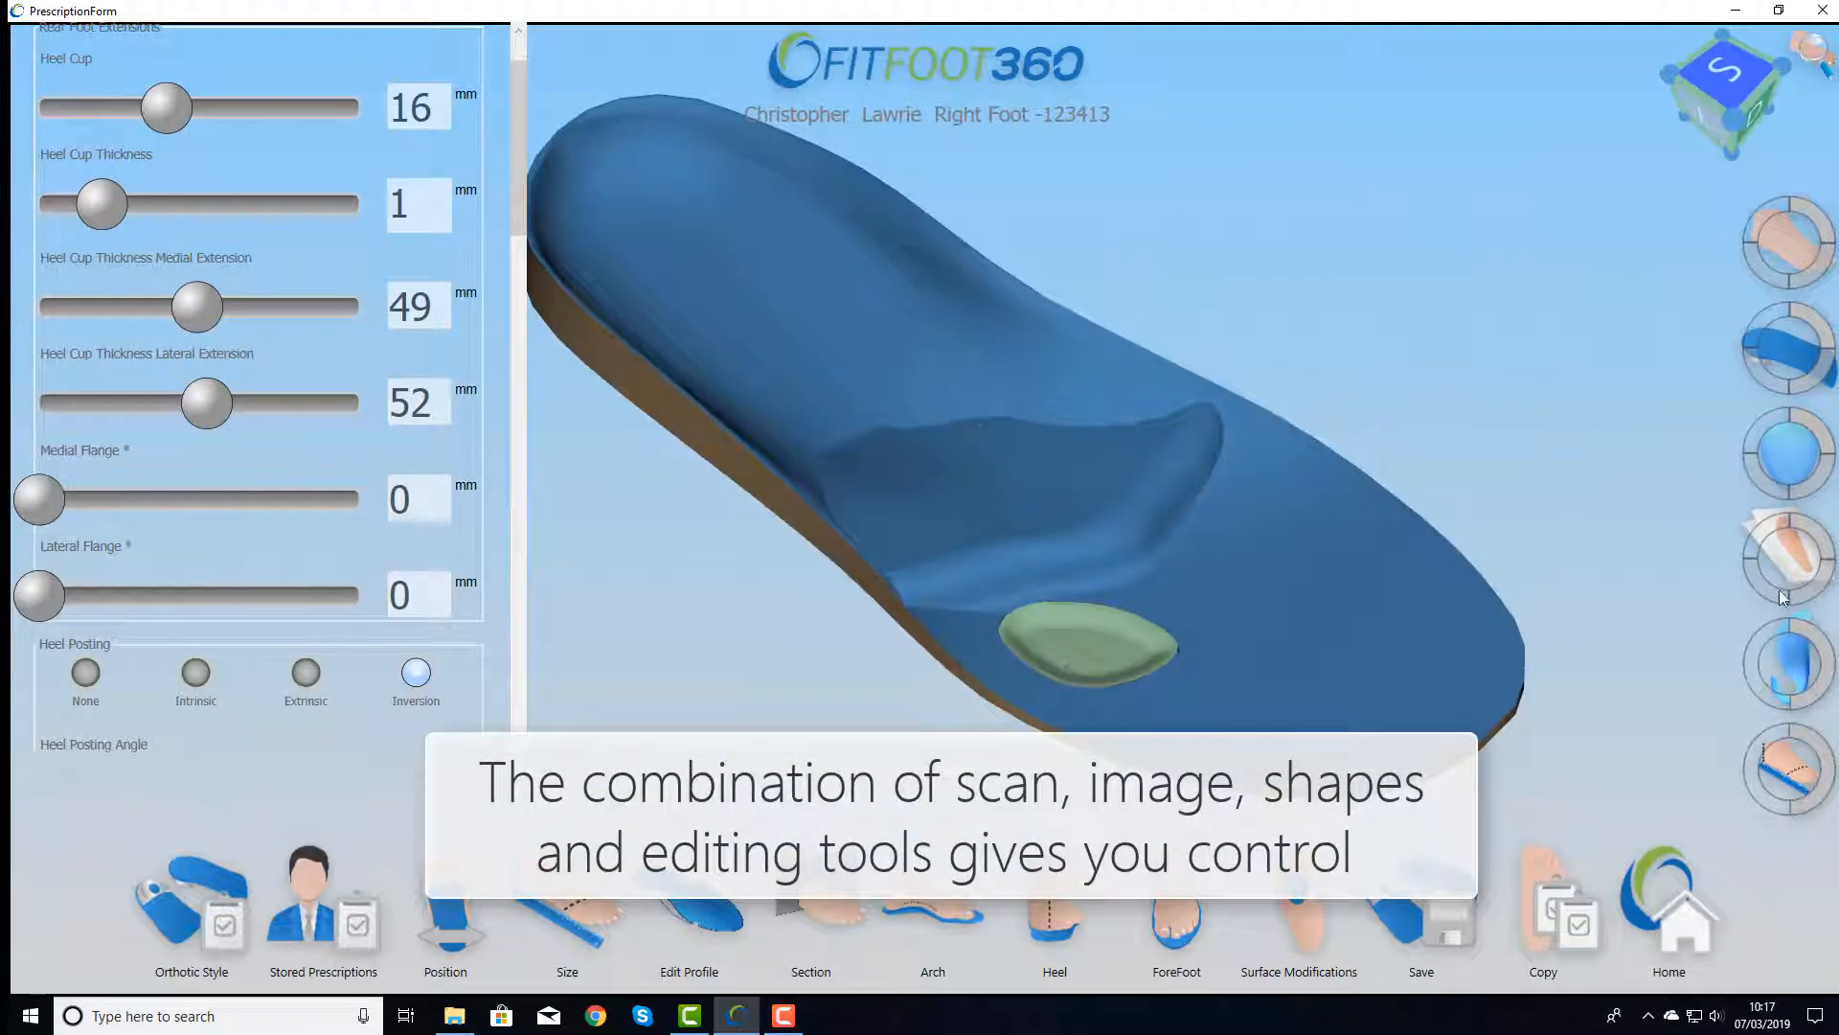
pyautogui.click(1768, 588)
pyautogui.moveTo(1302, 622); pyautogui.dragTo(1239, 647, button='middle')
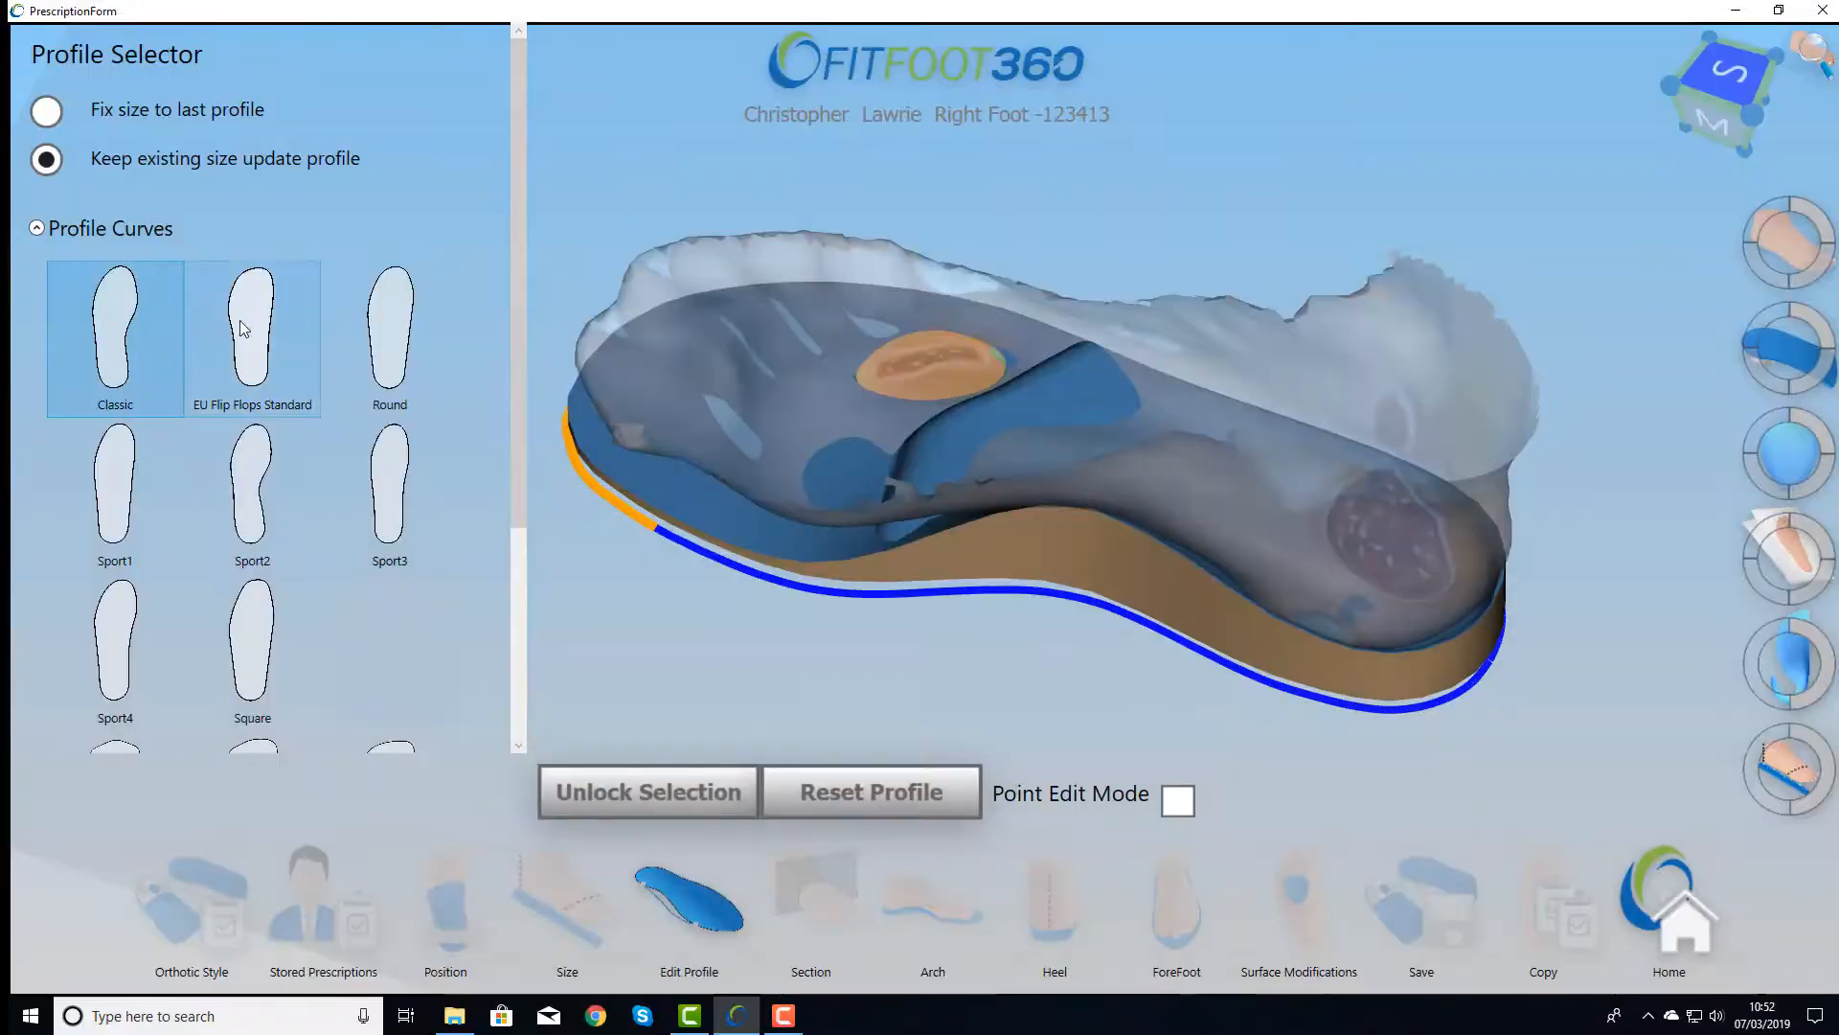
# Switch the orthotic outline through the Round and Sport profile curves to Square, and adjust its medial edge
pyautogui.click(380, 319)
pyautogui.click(123, 497)
pyautogui.click(263, 487)
pyautogui.click(381, 497)
pyautogui.click(148, 658)
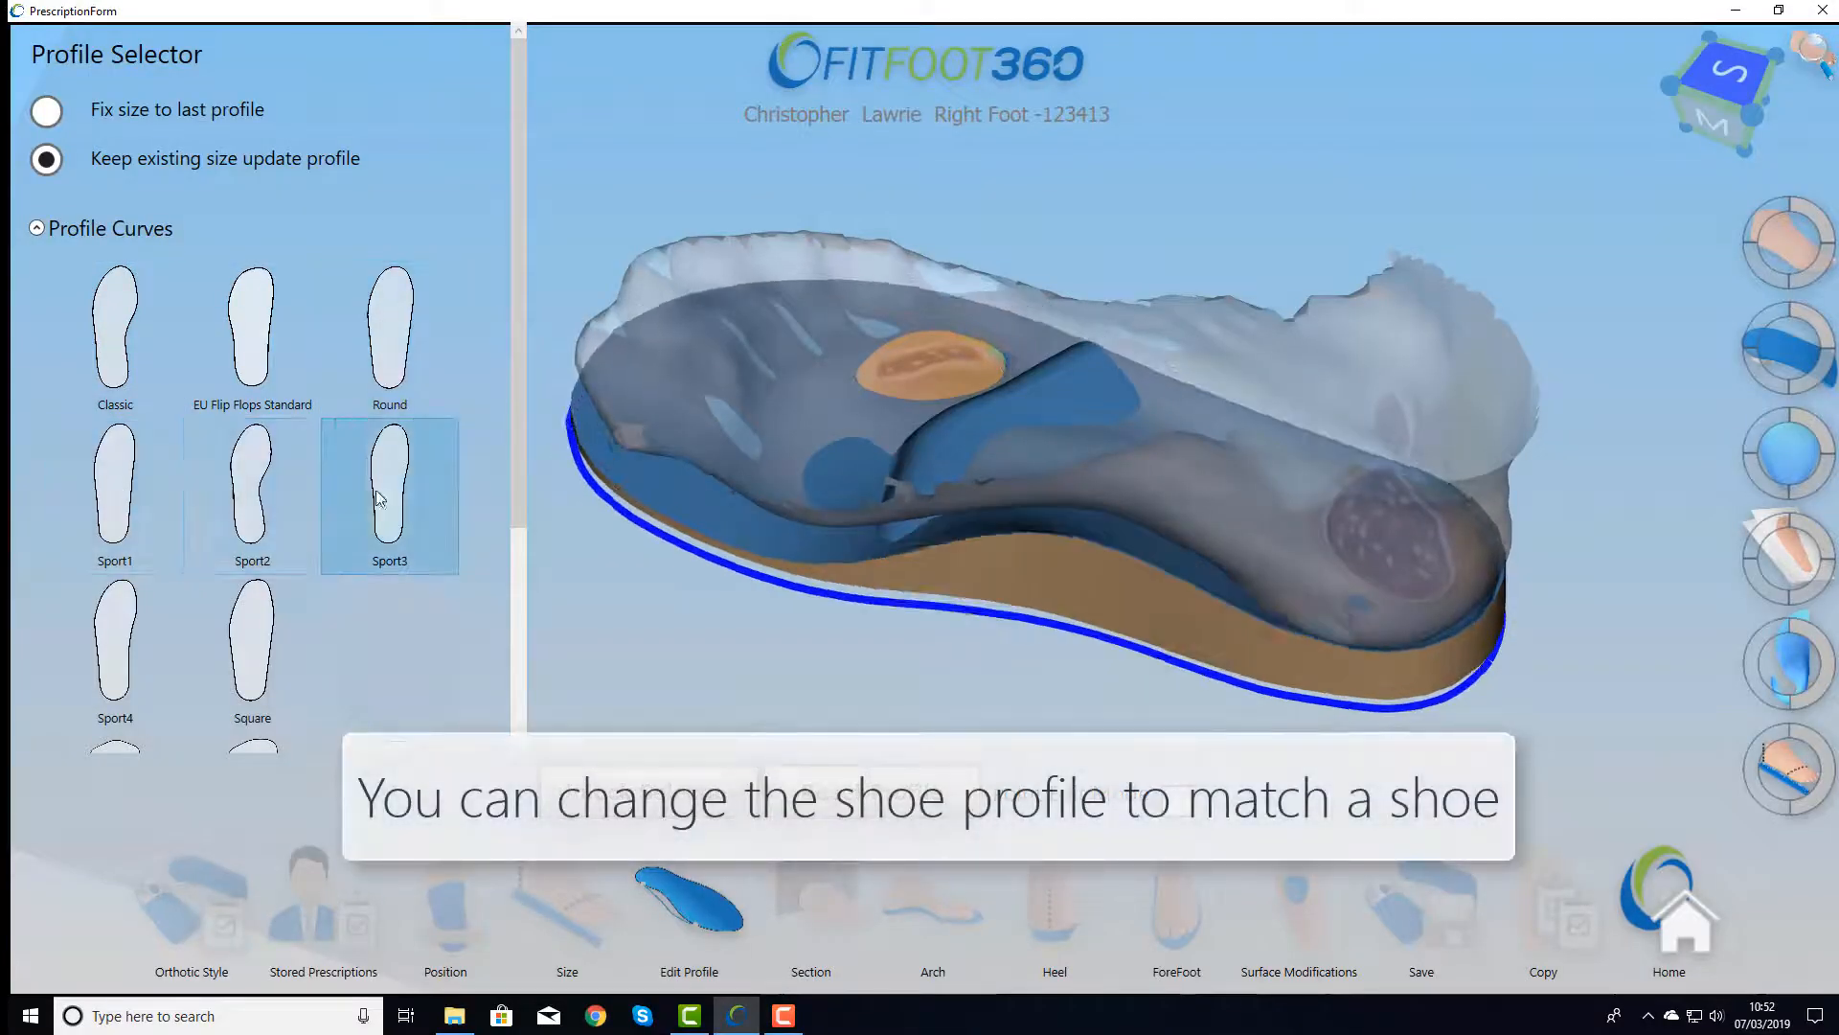
pyautogui.click(263, 639)
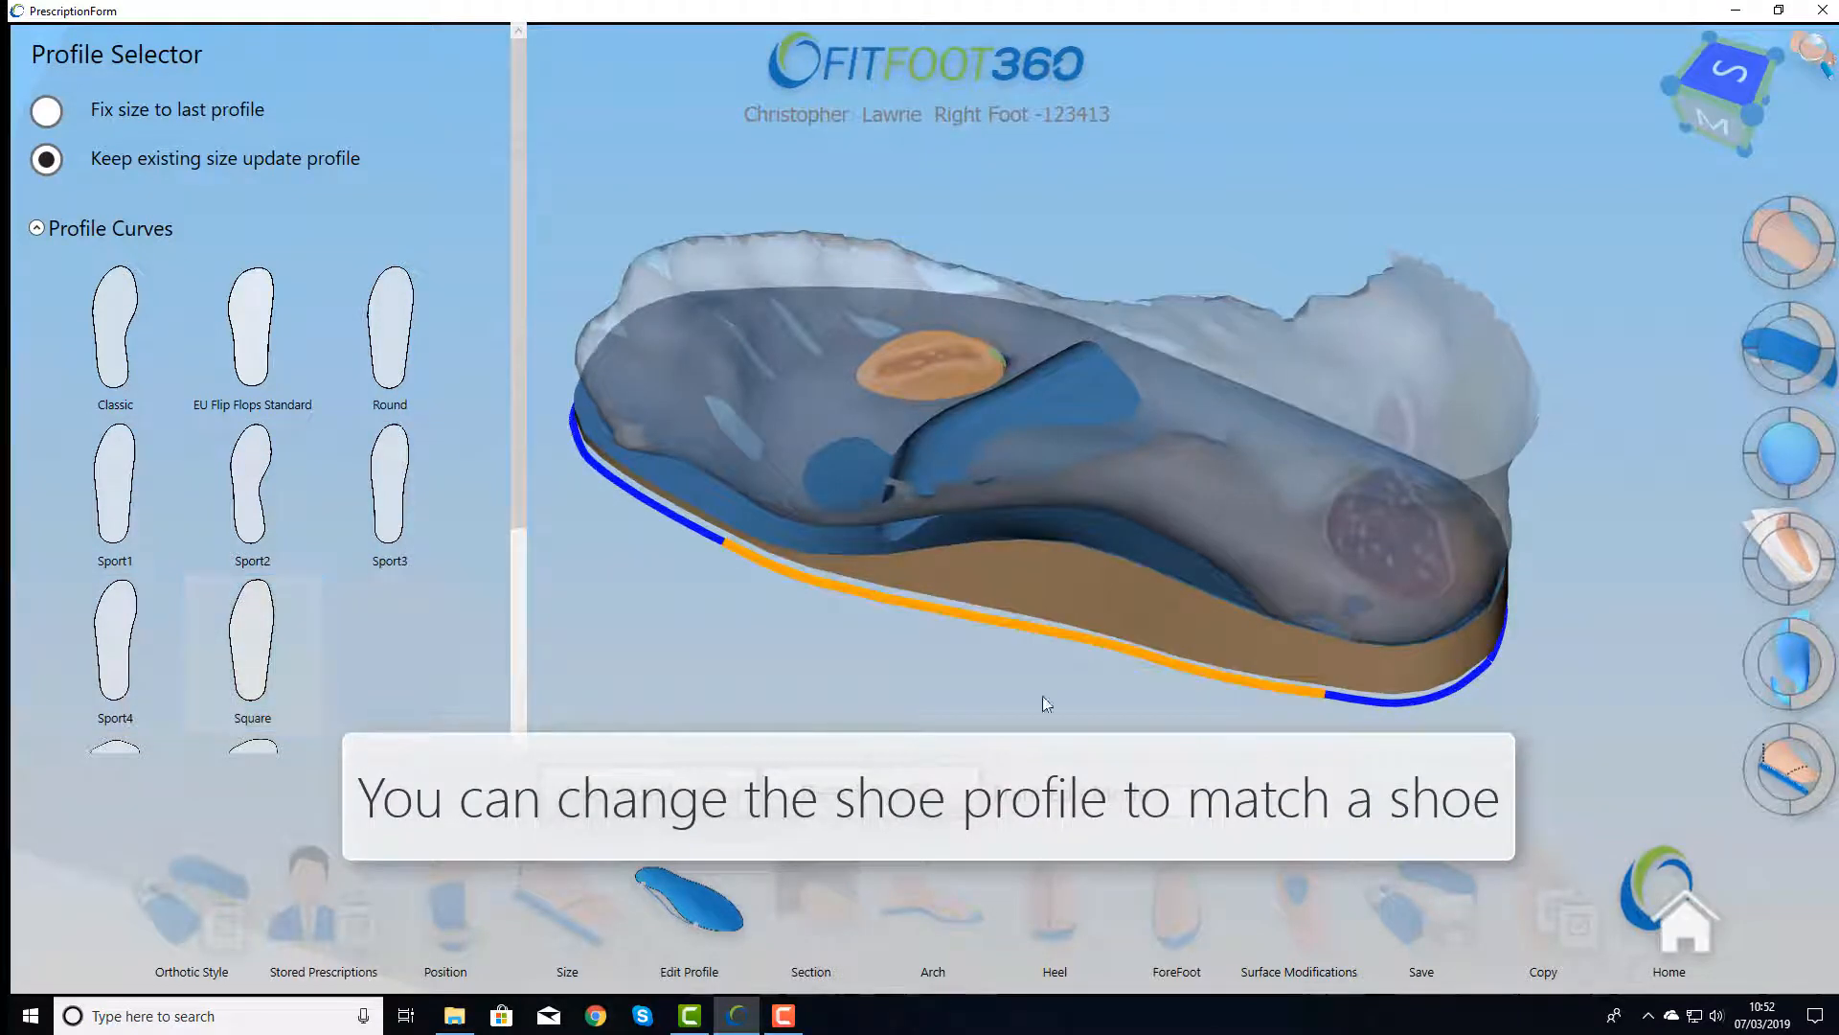
pyautogui.click(1056, 596)
pyautogui.moveTo(1048, 602)
pyautogui.mouseDown()
pyautogui.moveTo(1037, 642)
pyautogui.moveTo(1002, 624)
pyautogui.moveTo(1075, 609)
pyautogui.mouseUp()
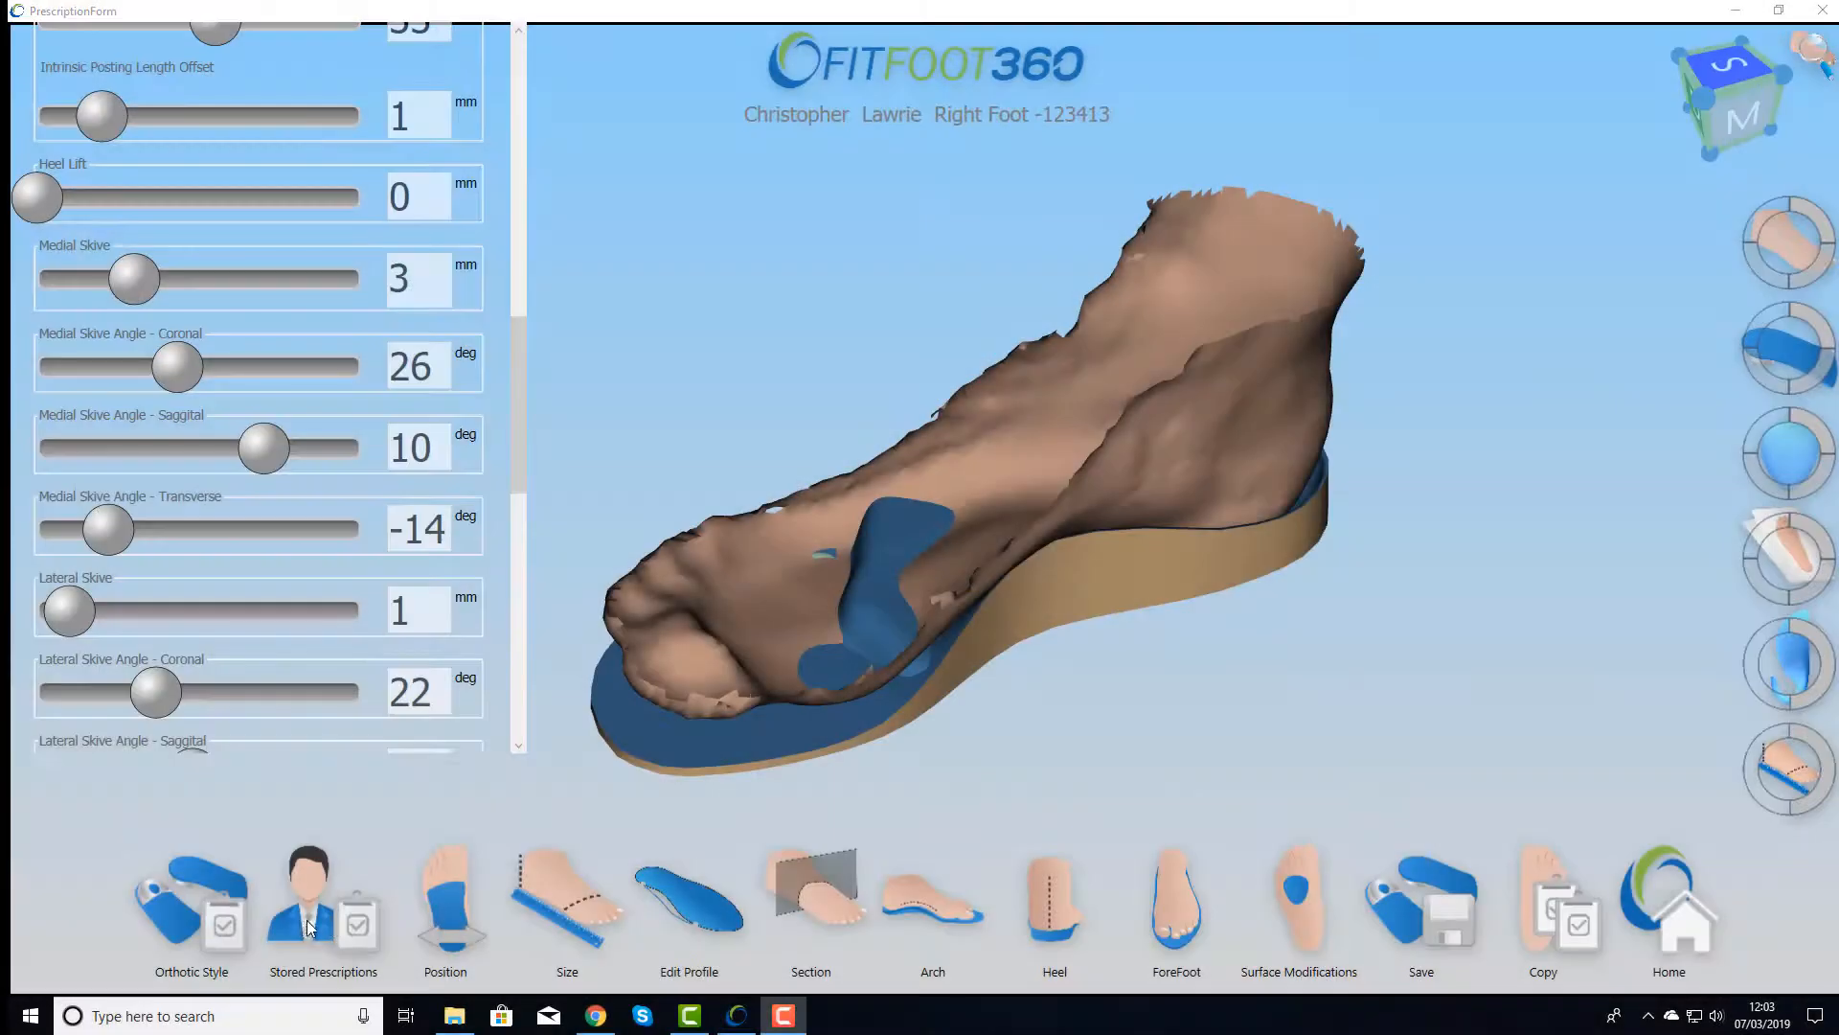
# Open the stored prescriptions, choose the Achilles Tendinitis pathology and examine its 3D anatomy model
pyautogui.click(306, 928)
pyautogui.click(155, 360)
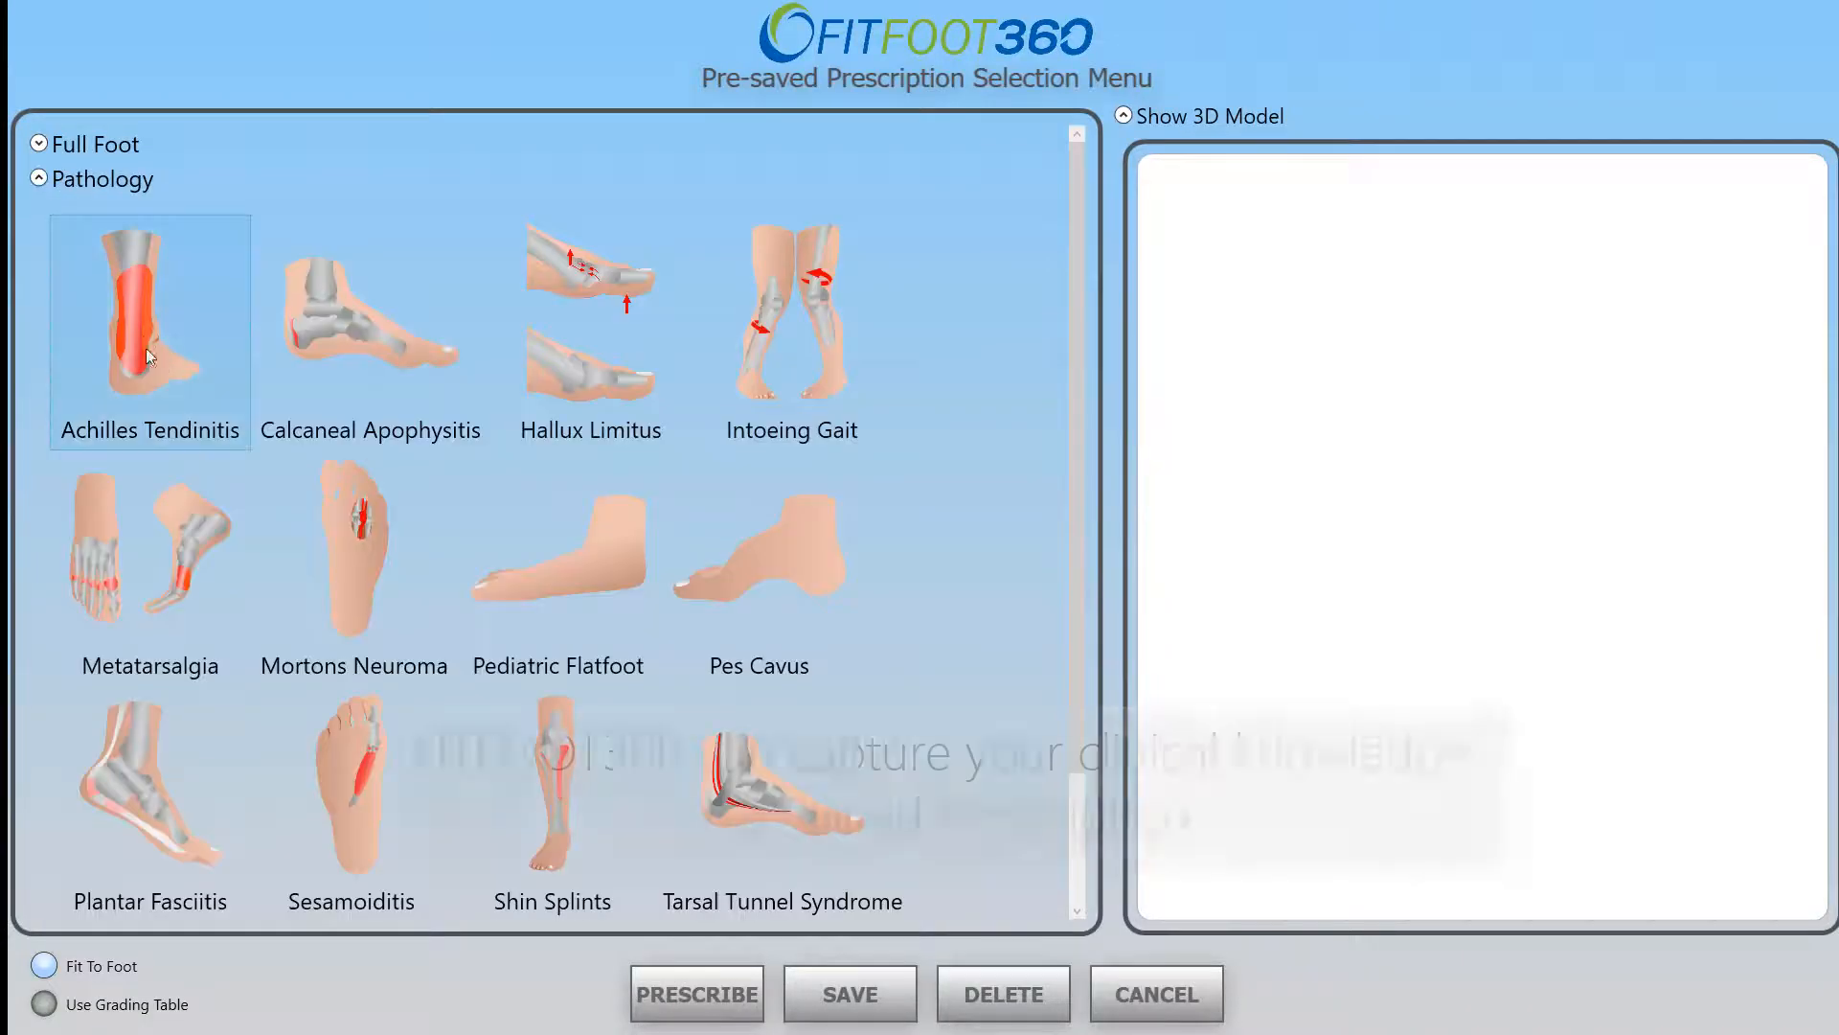
pyautogui.click(1131, 117)
pyautogui.moveTo(1336, 358); pyautogui.dragTo(1306, 337, button='right')
pyautogui.moveTo(1305, 336); pyautogui.dragTo(1344, 467, button='middle')
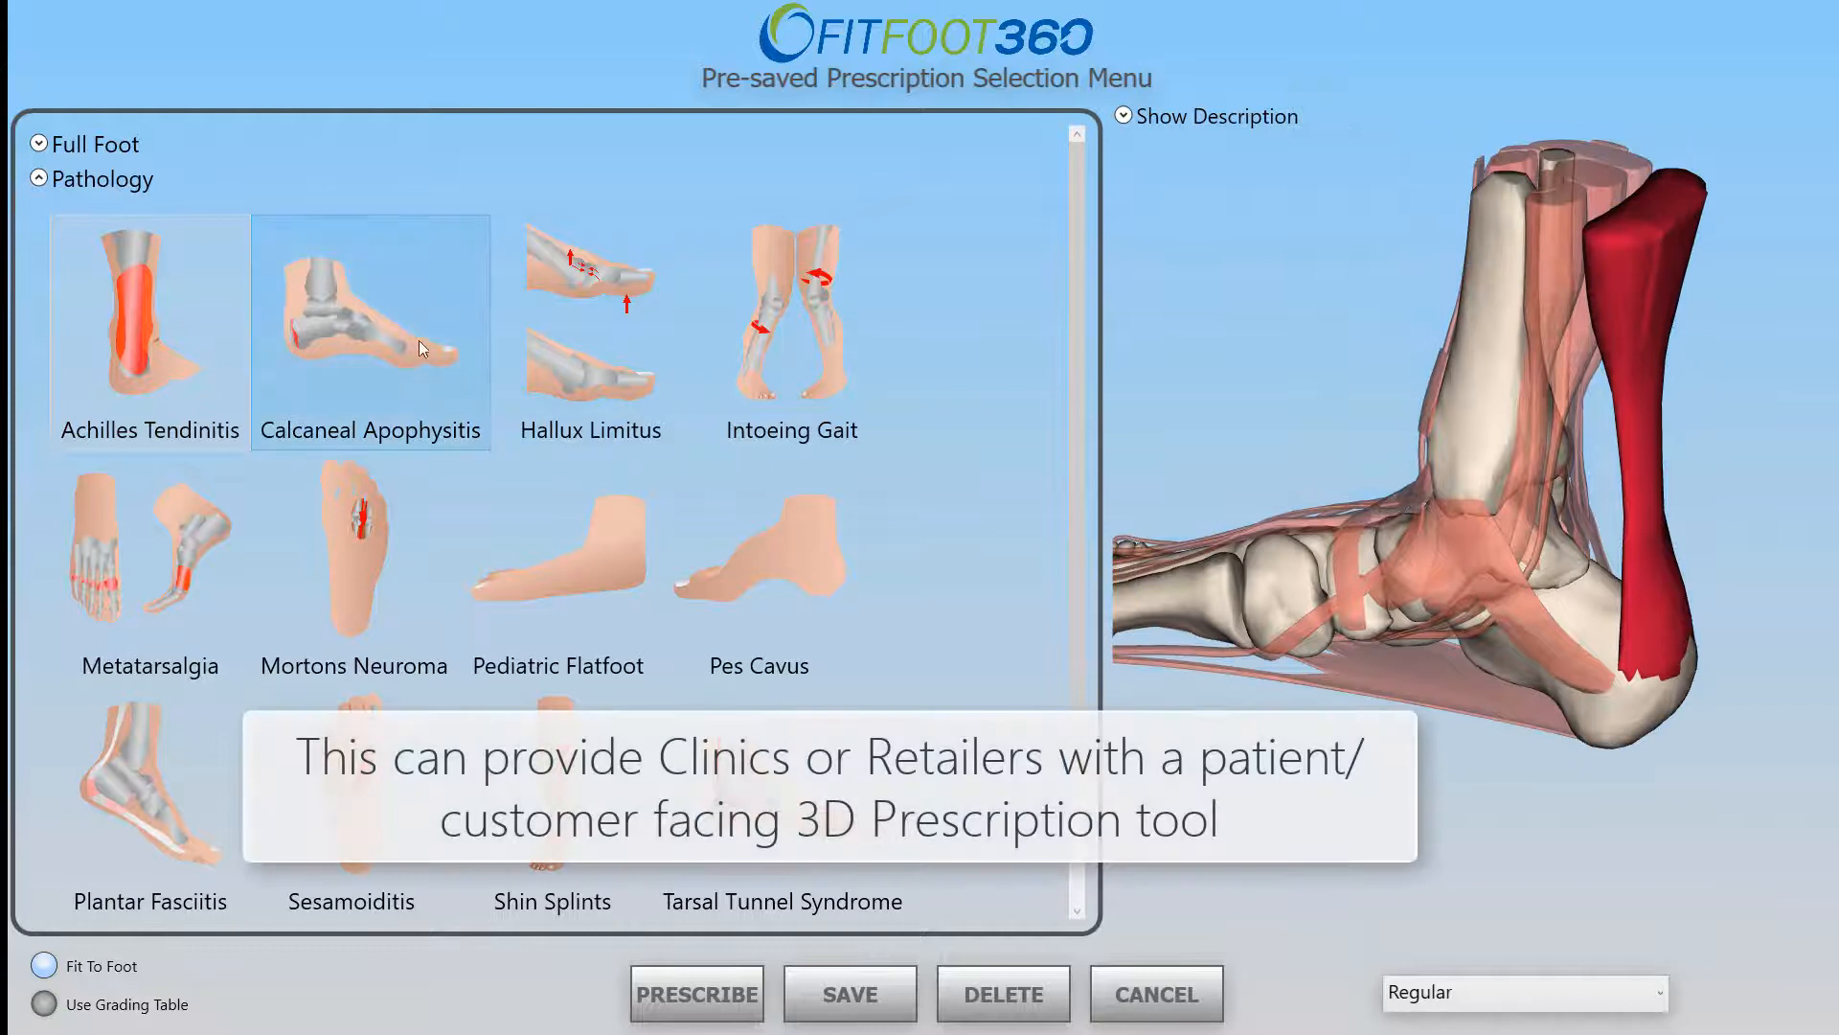
# Preview the Calcaneal Apophysitis and Hallux Limitus pathologies before prescribing Achilles Tendinitis, and make the foot scan translucent over the orthotic
pyautogui.click(414, 343)
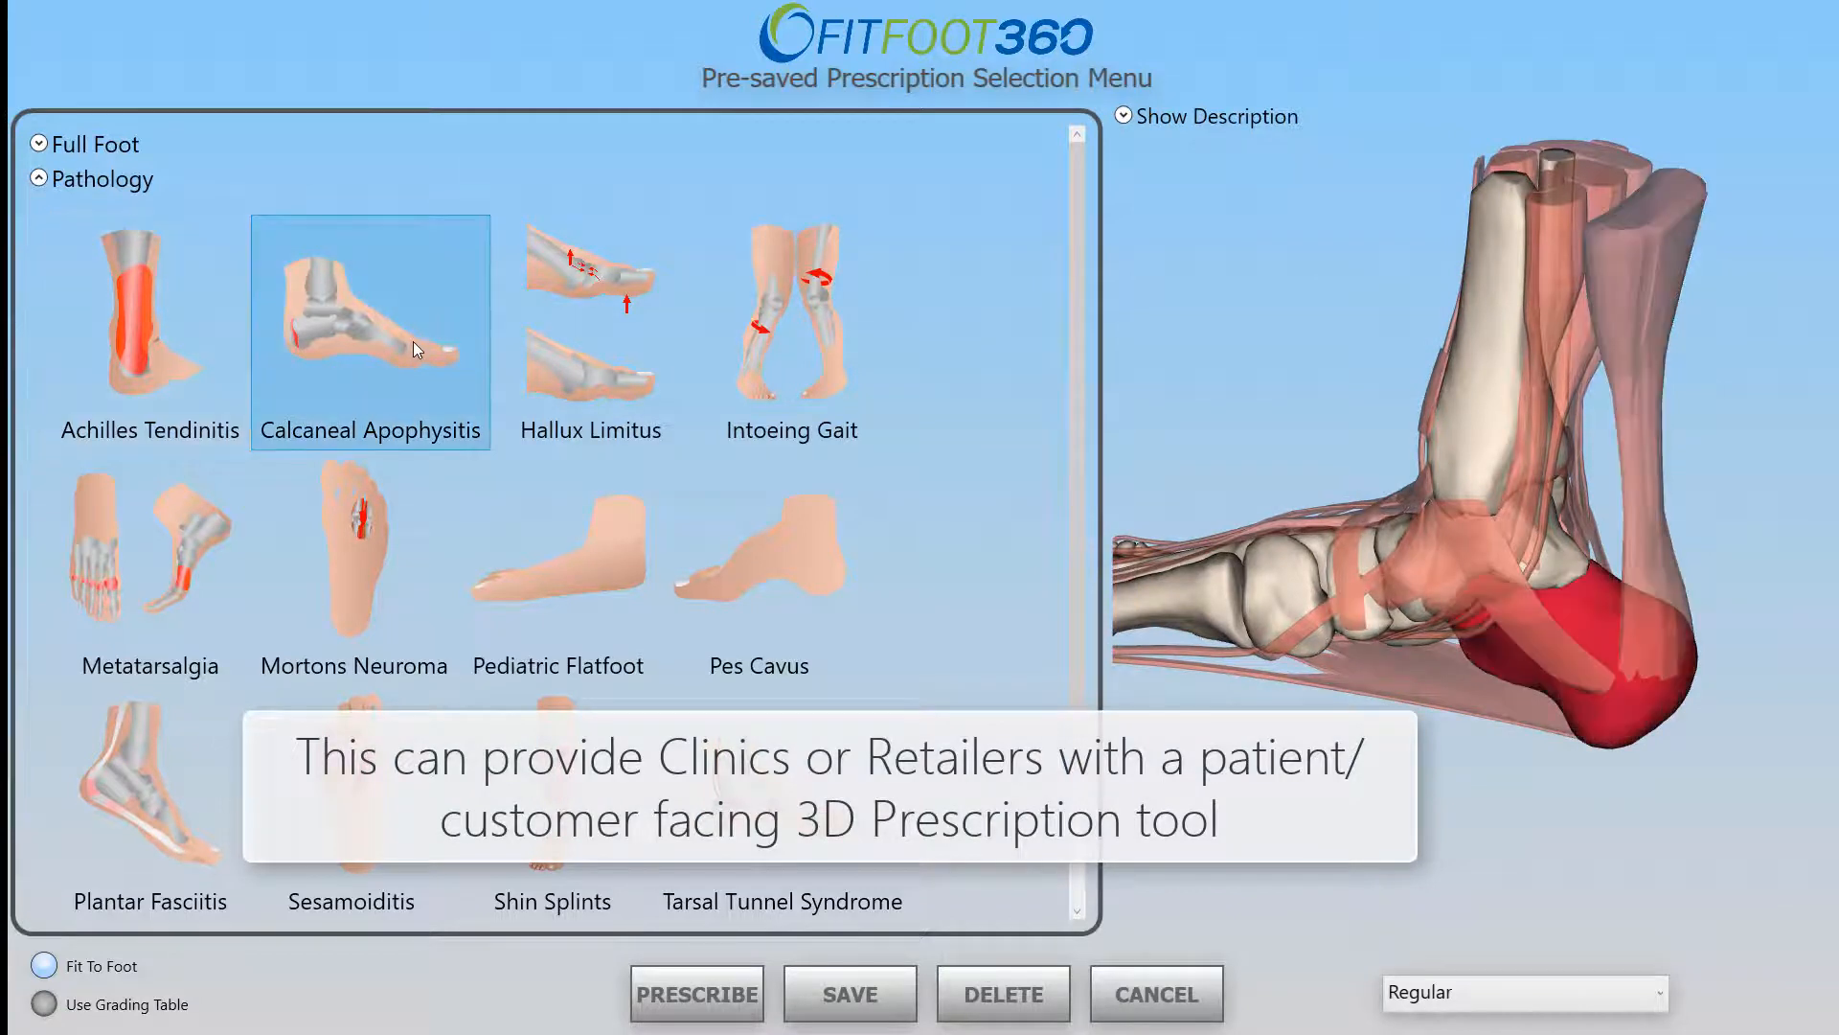
pyautogui.click(564, 345)
pyautogui.click(151, 347)
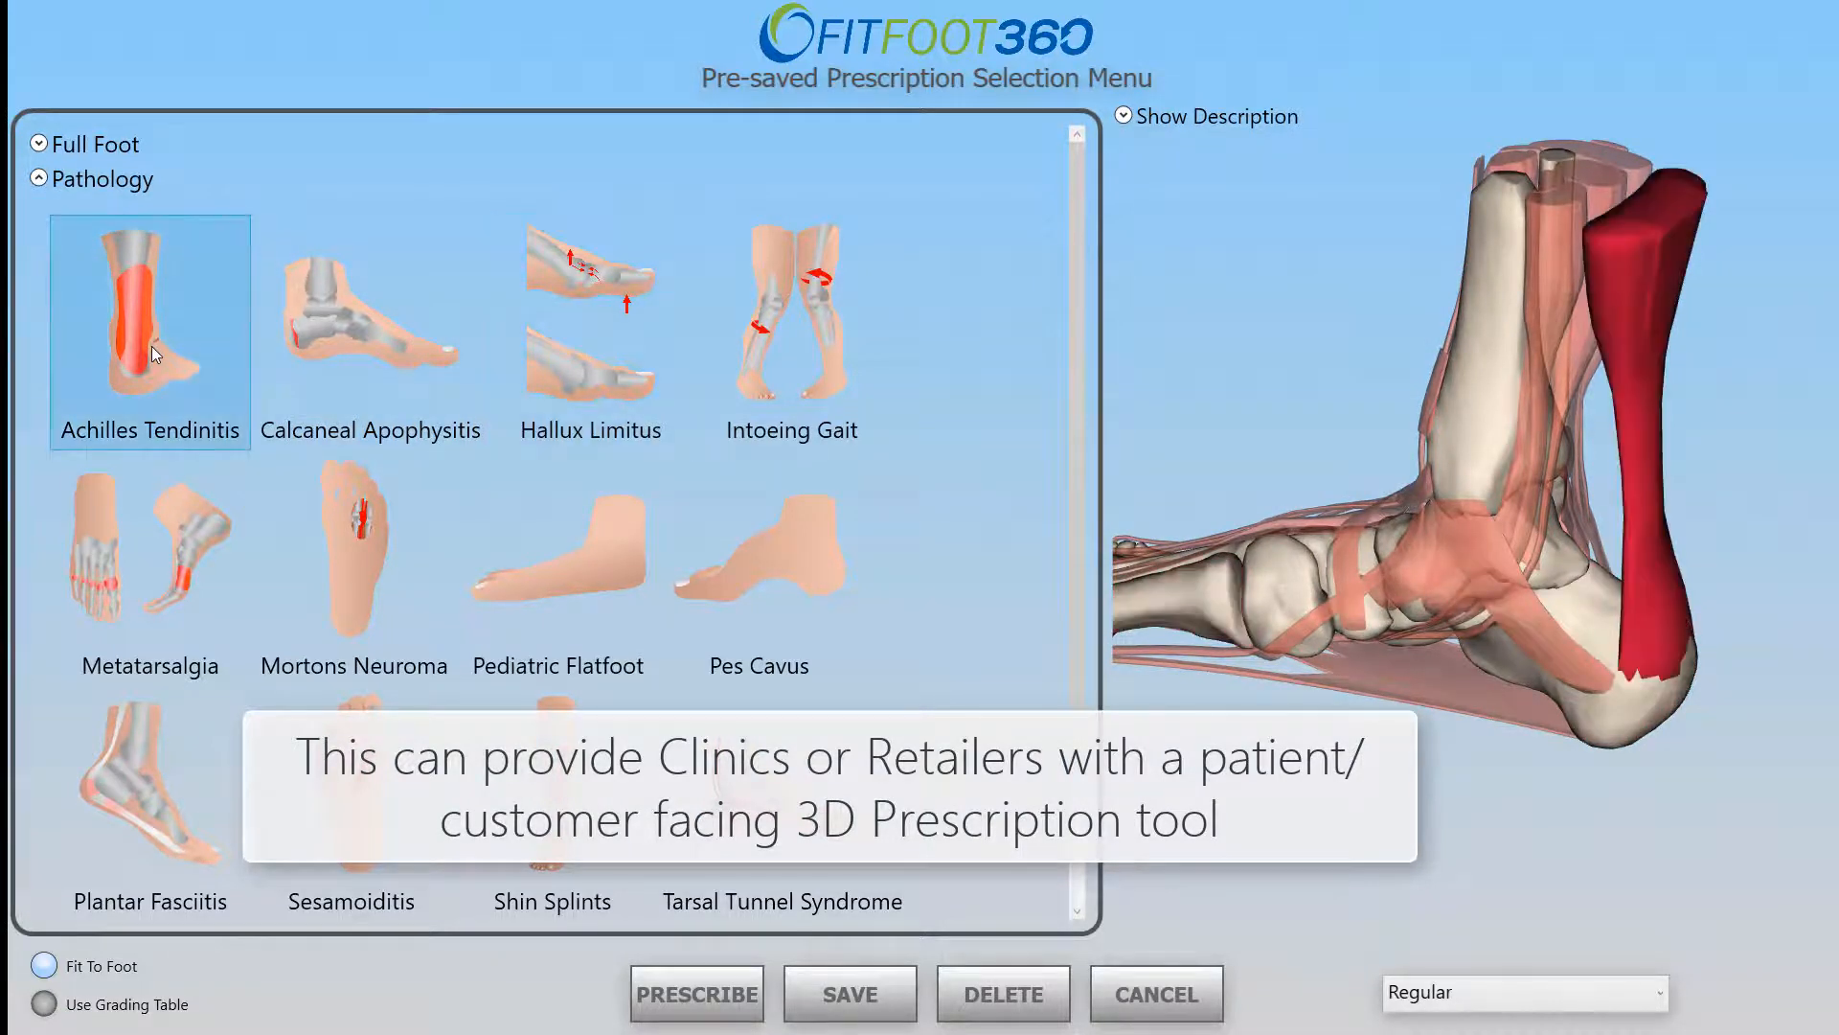
pyautogui.click(734, 997)
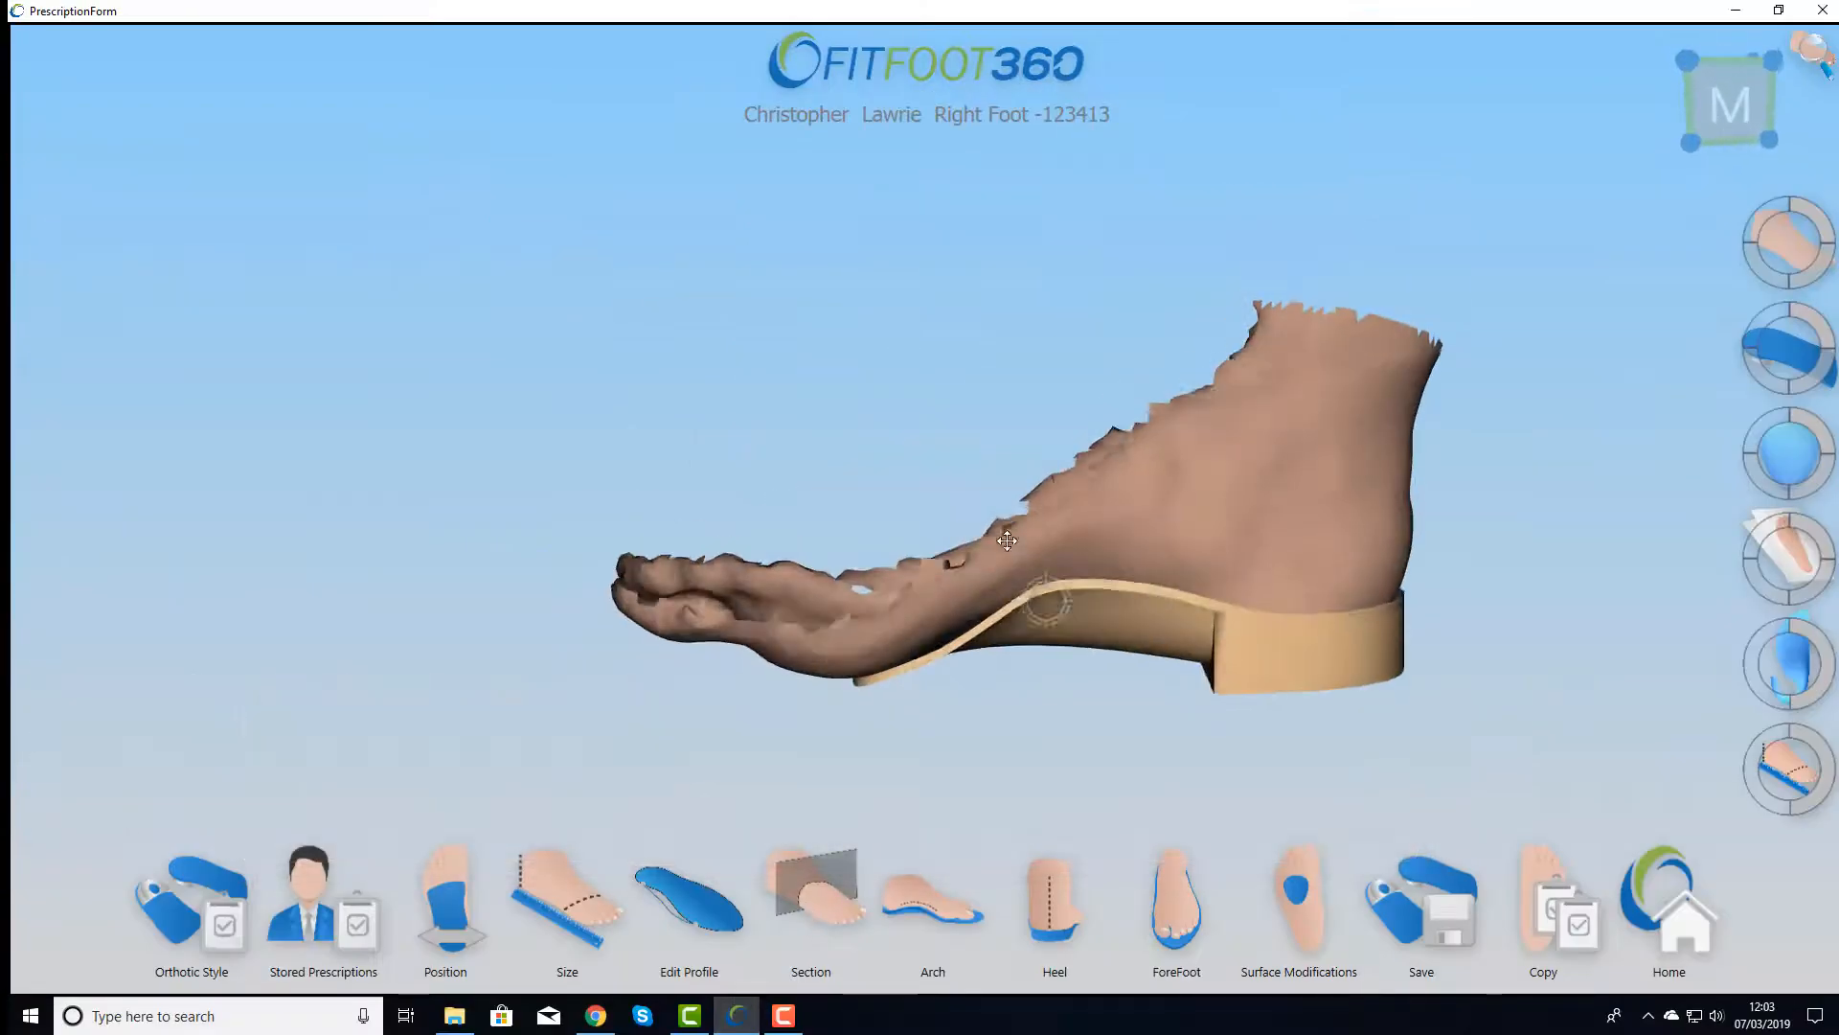
pyautogui.click(1756, 257)
pyautogui.moveTo(1102, 605); pyautogui.dragTo(1128, 635, button='right')
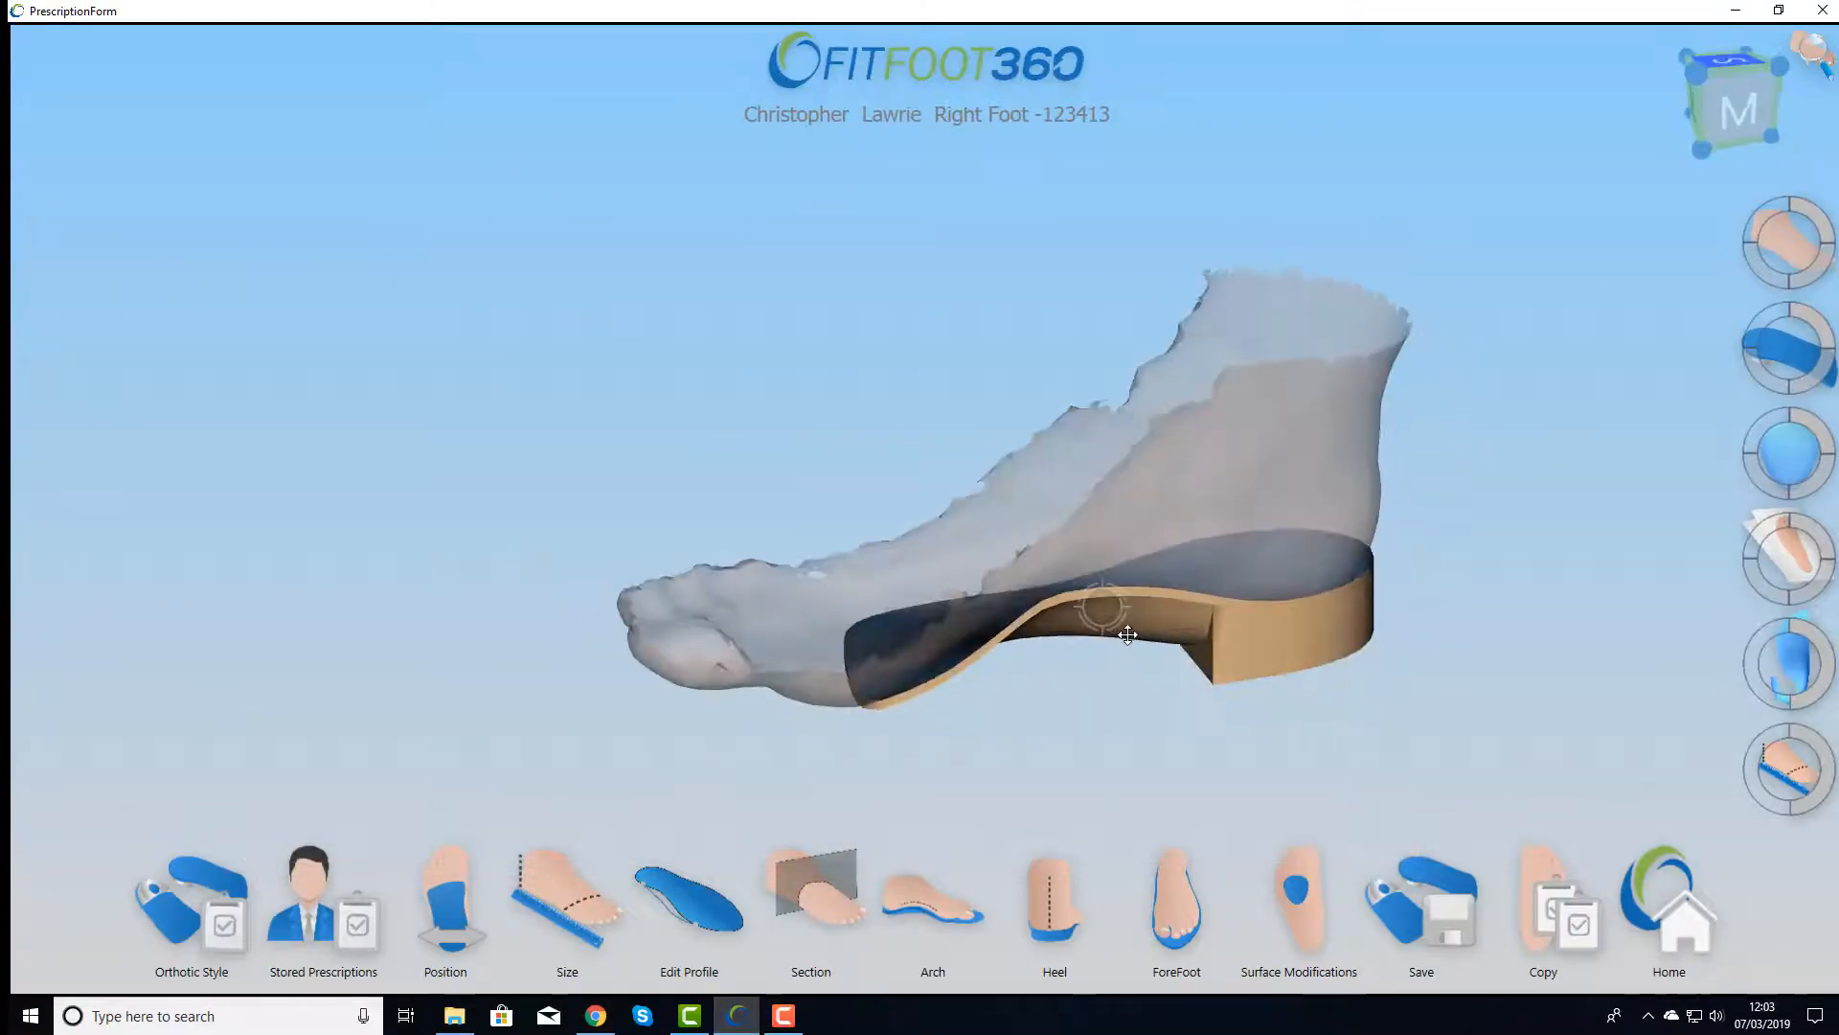
# Reopen the stored prescriptions and prescribe another Pathology entry for the right foot
pyautogui.click(302, 889)
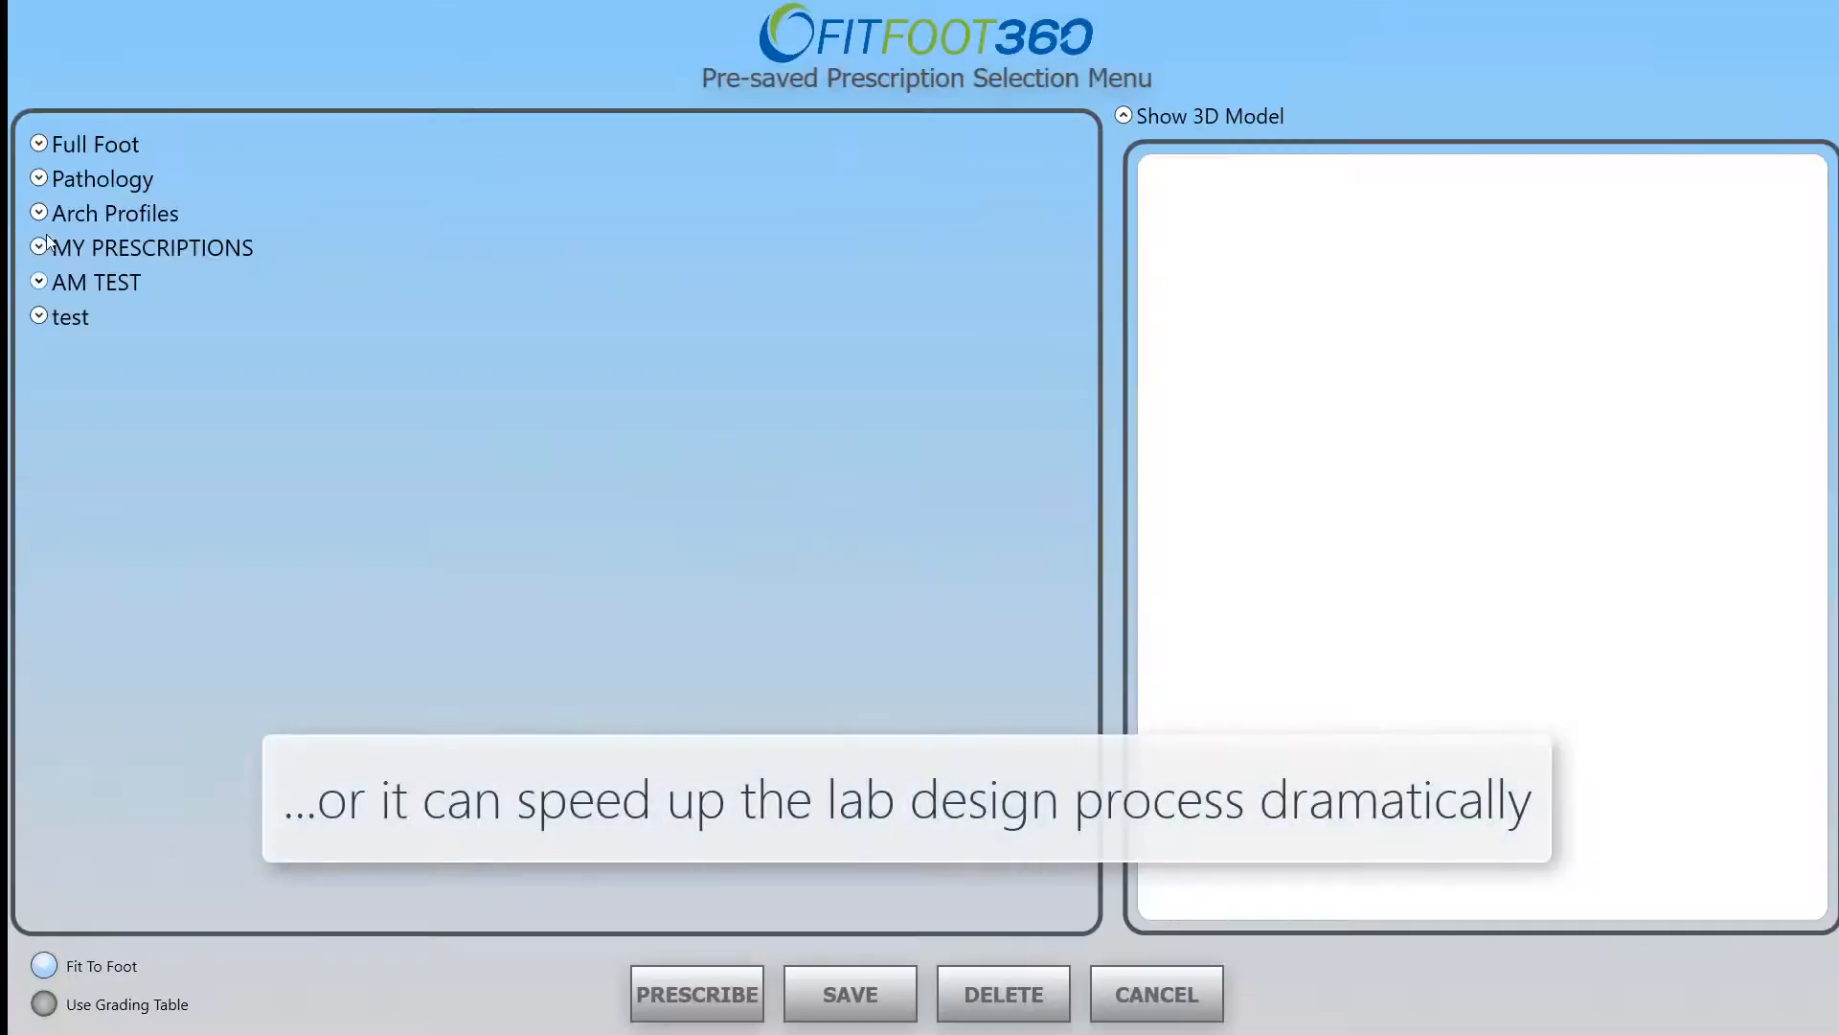
pyautogui.click(92, 184)
pyautogui.click(720, 986)
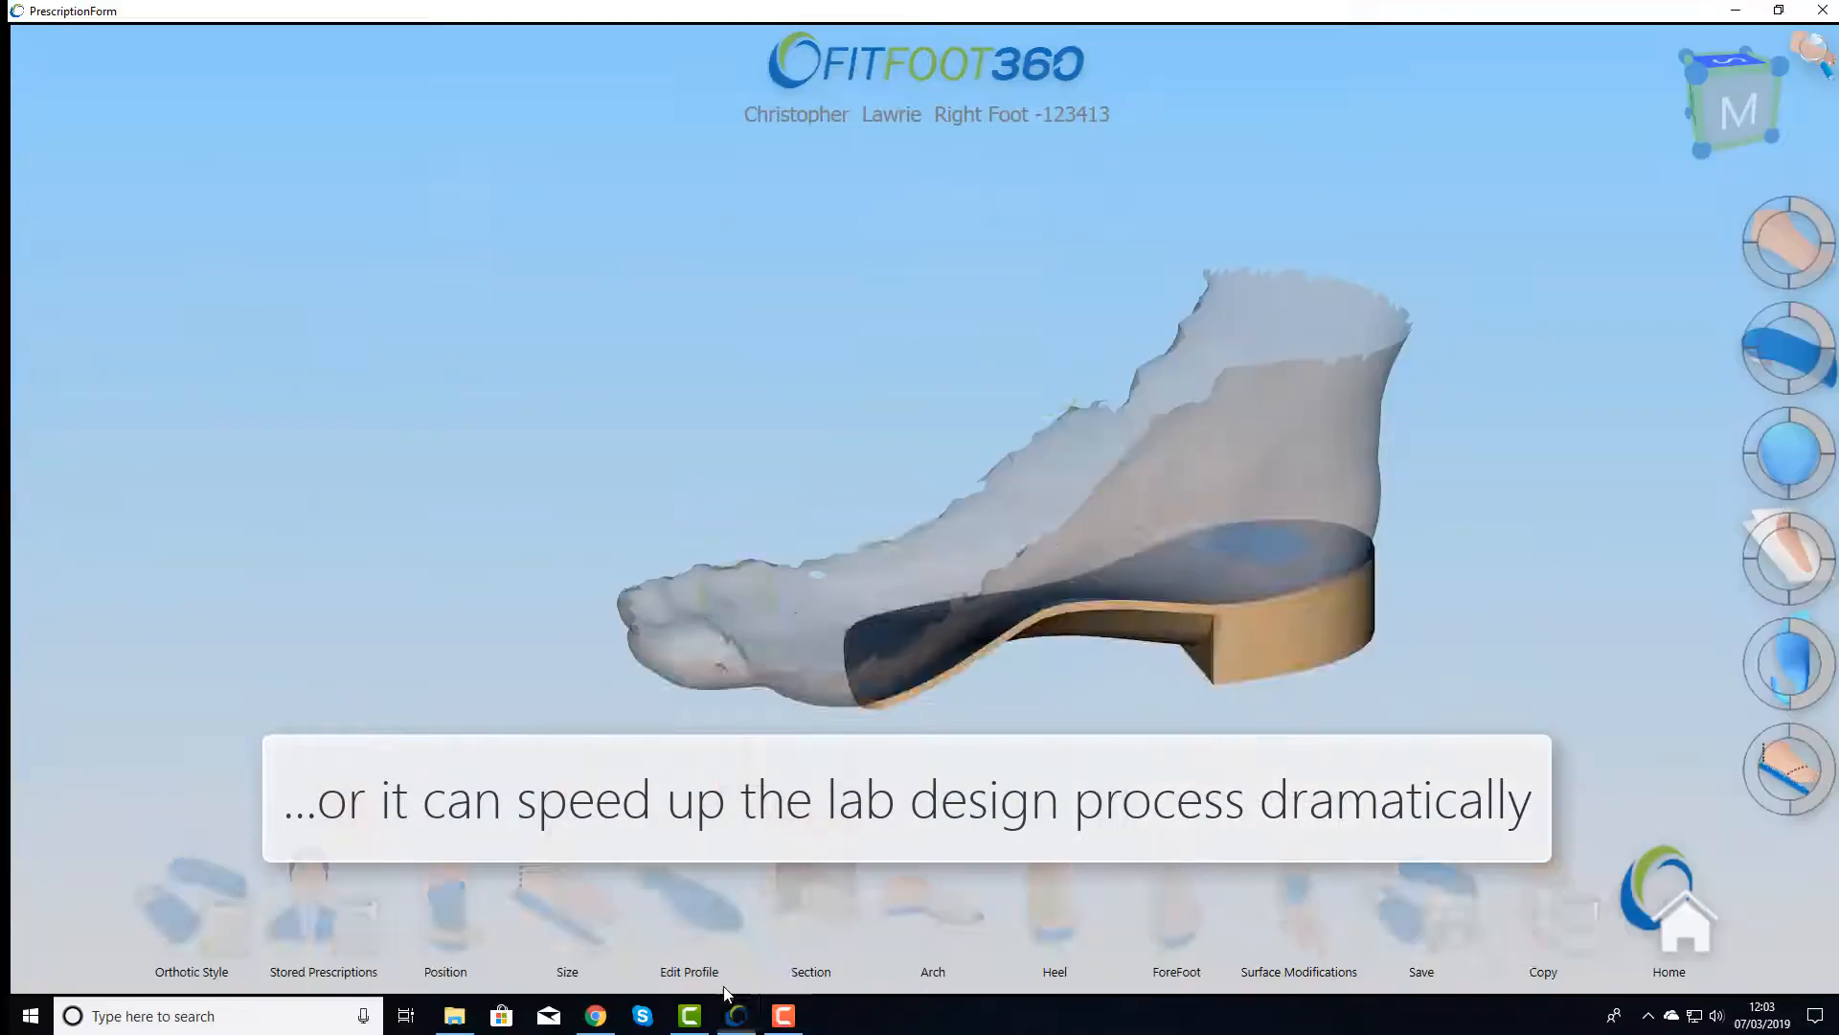
# Choose Mortons Neuroma from the stored Pathology prescriptions and prescribe it for the right foot
pyautogui.click(331, 911)
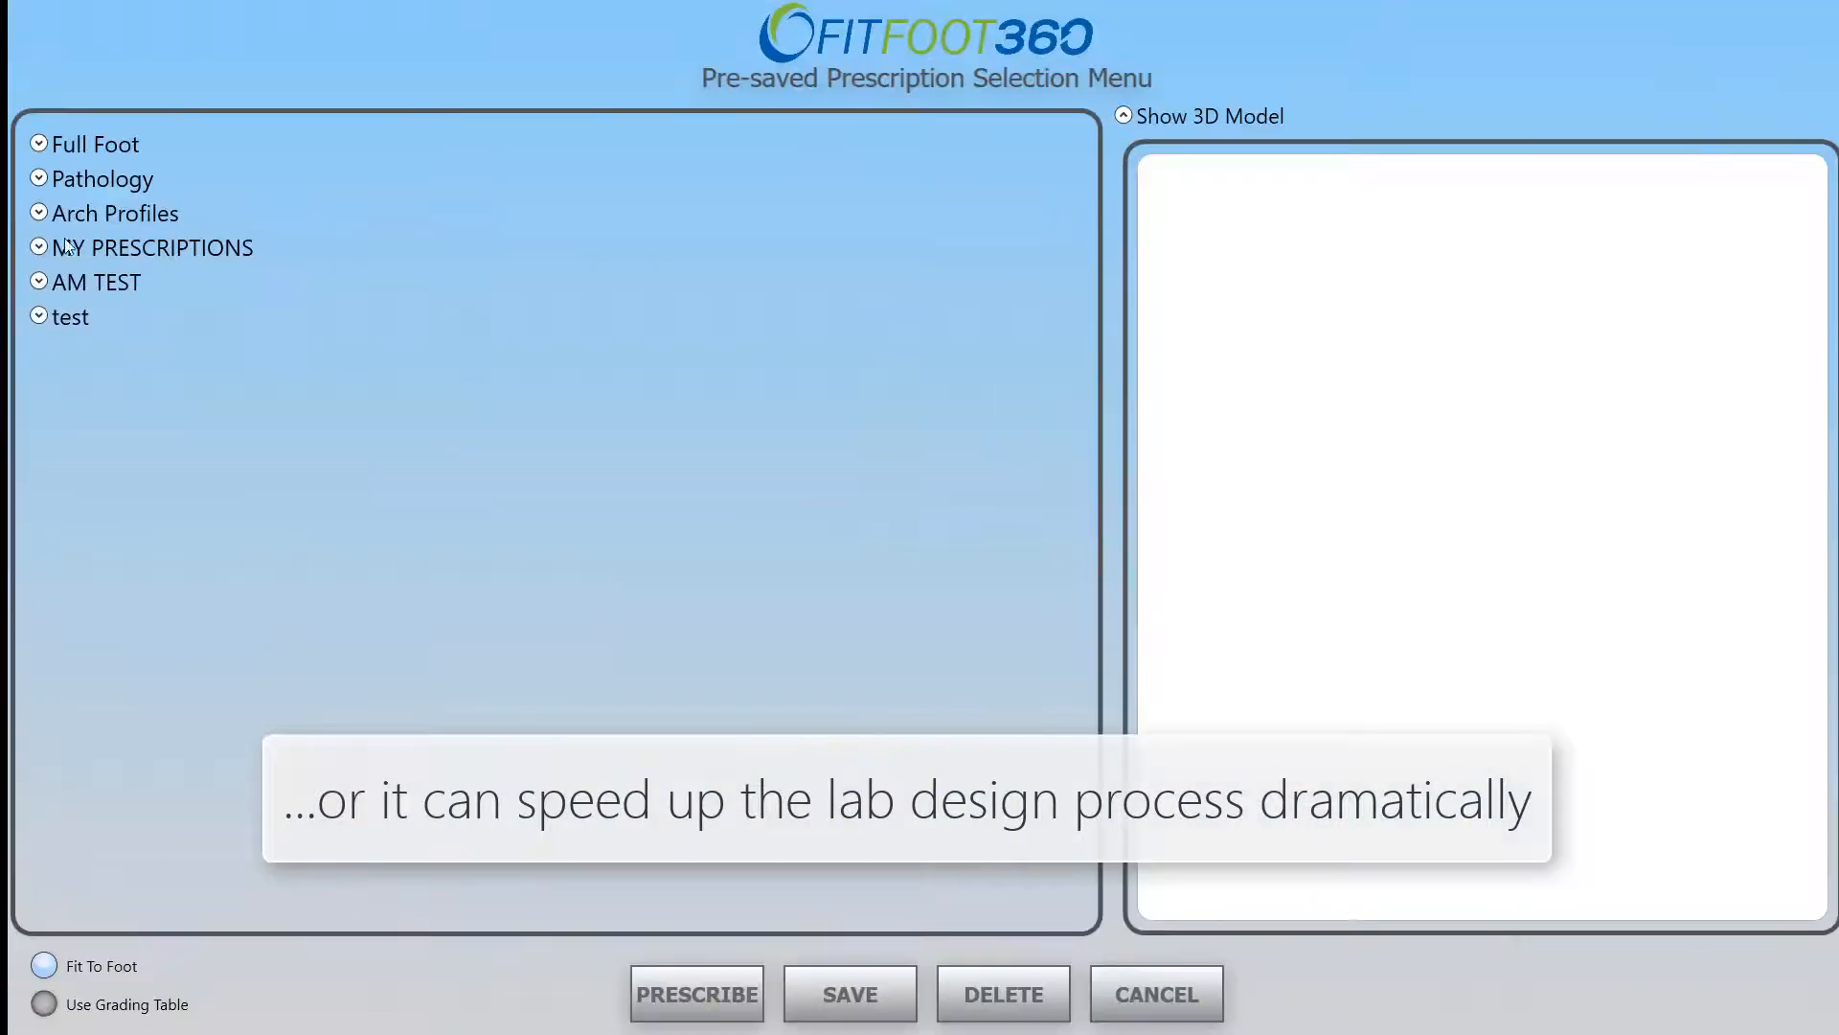
pyautogui.click(99, 182)
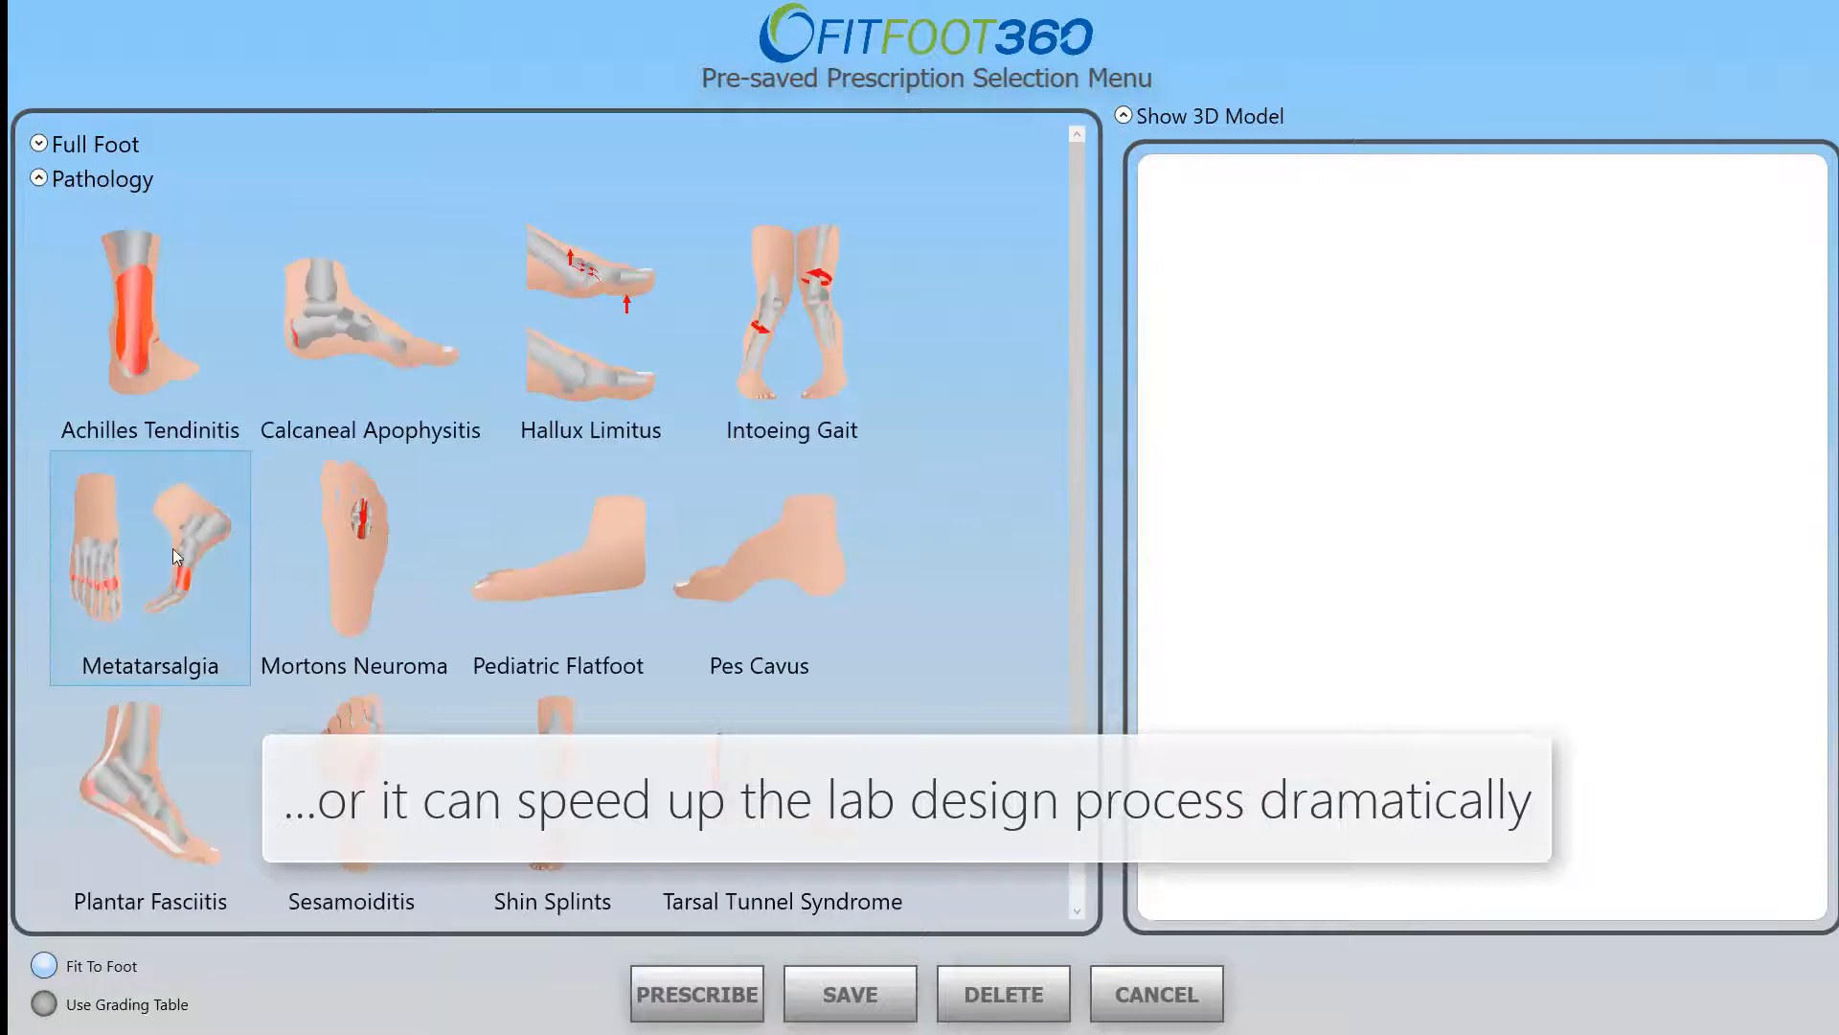
pyautogui.click(331, 577)
pyautogui.click(670, 987)
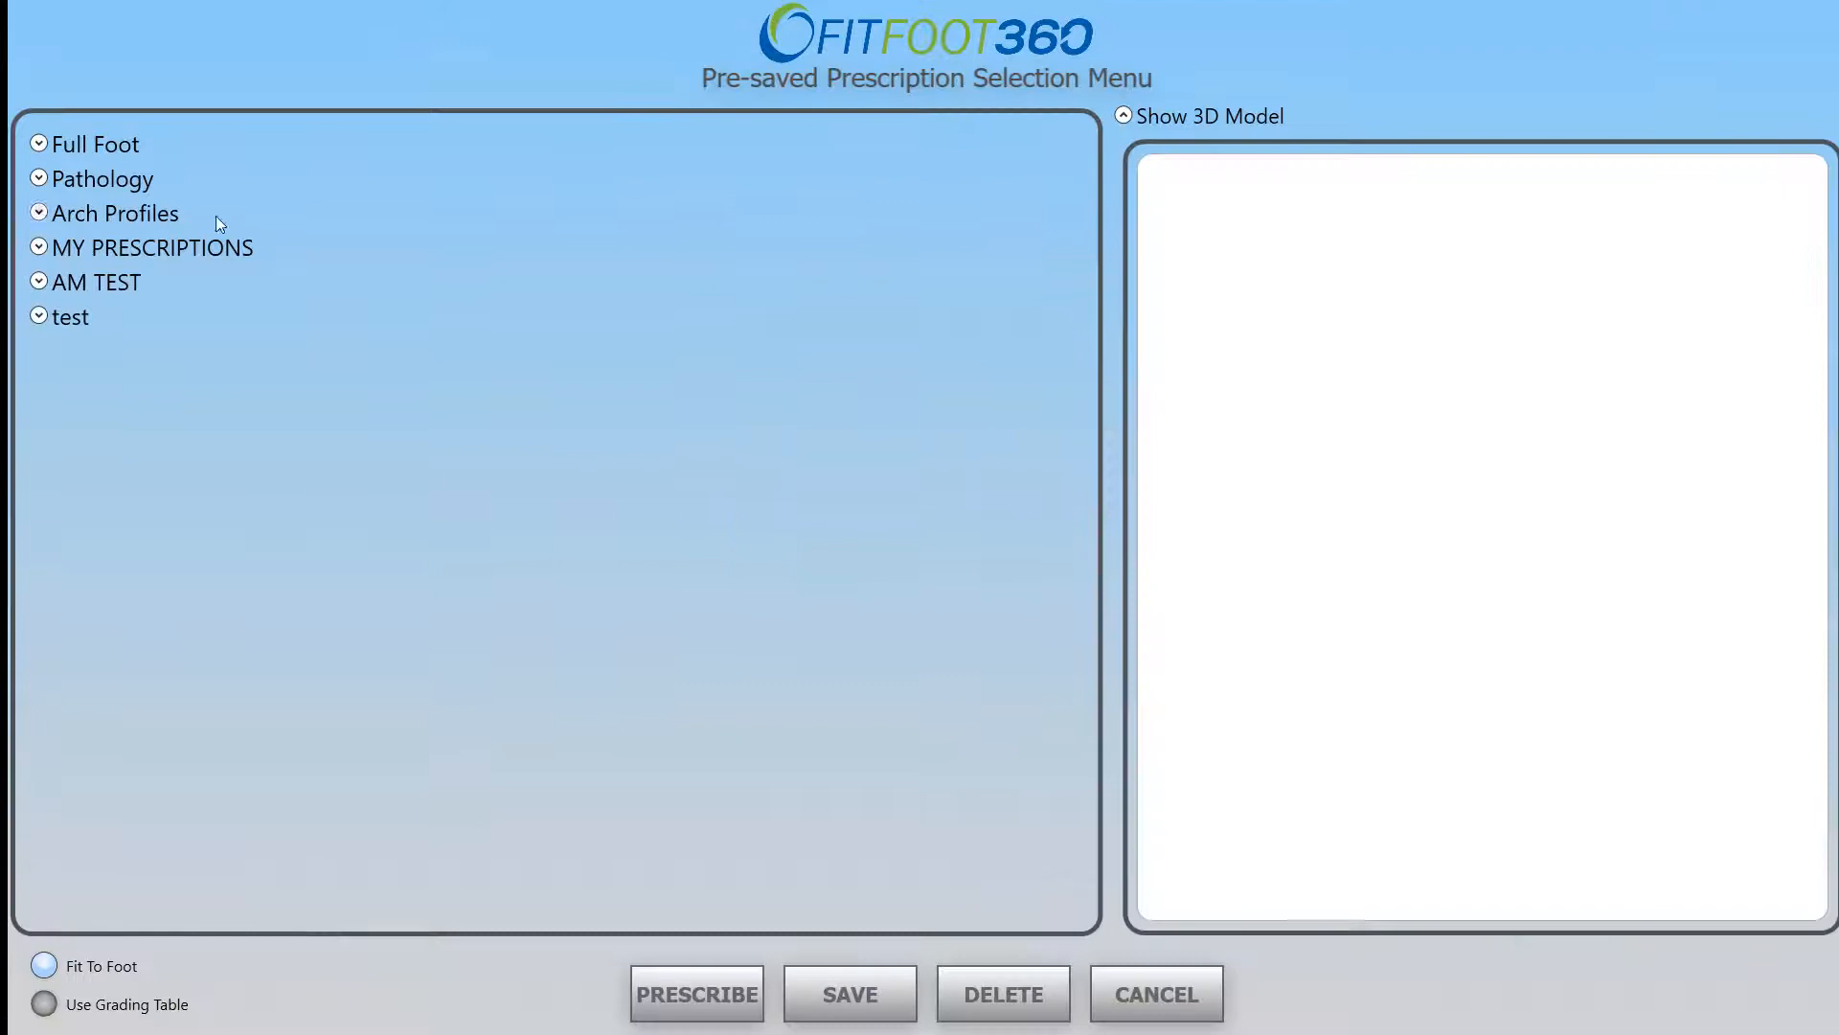
# Prescribe the stored MORTONS design from the AM TEST group and apply its surface modification to the orthotic
pyautogui.click(115, 283)
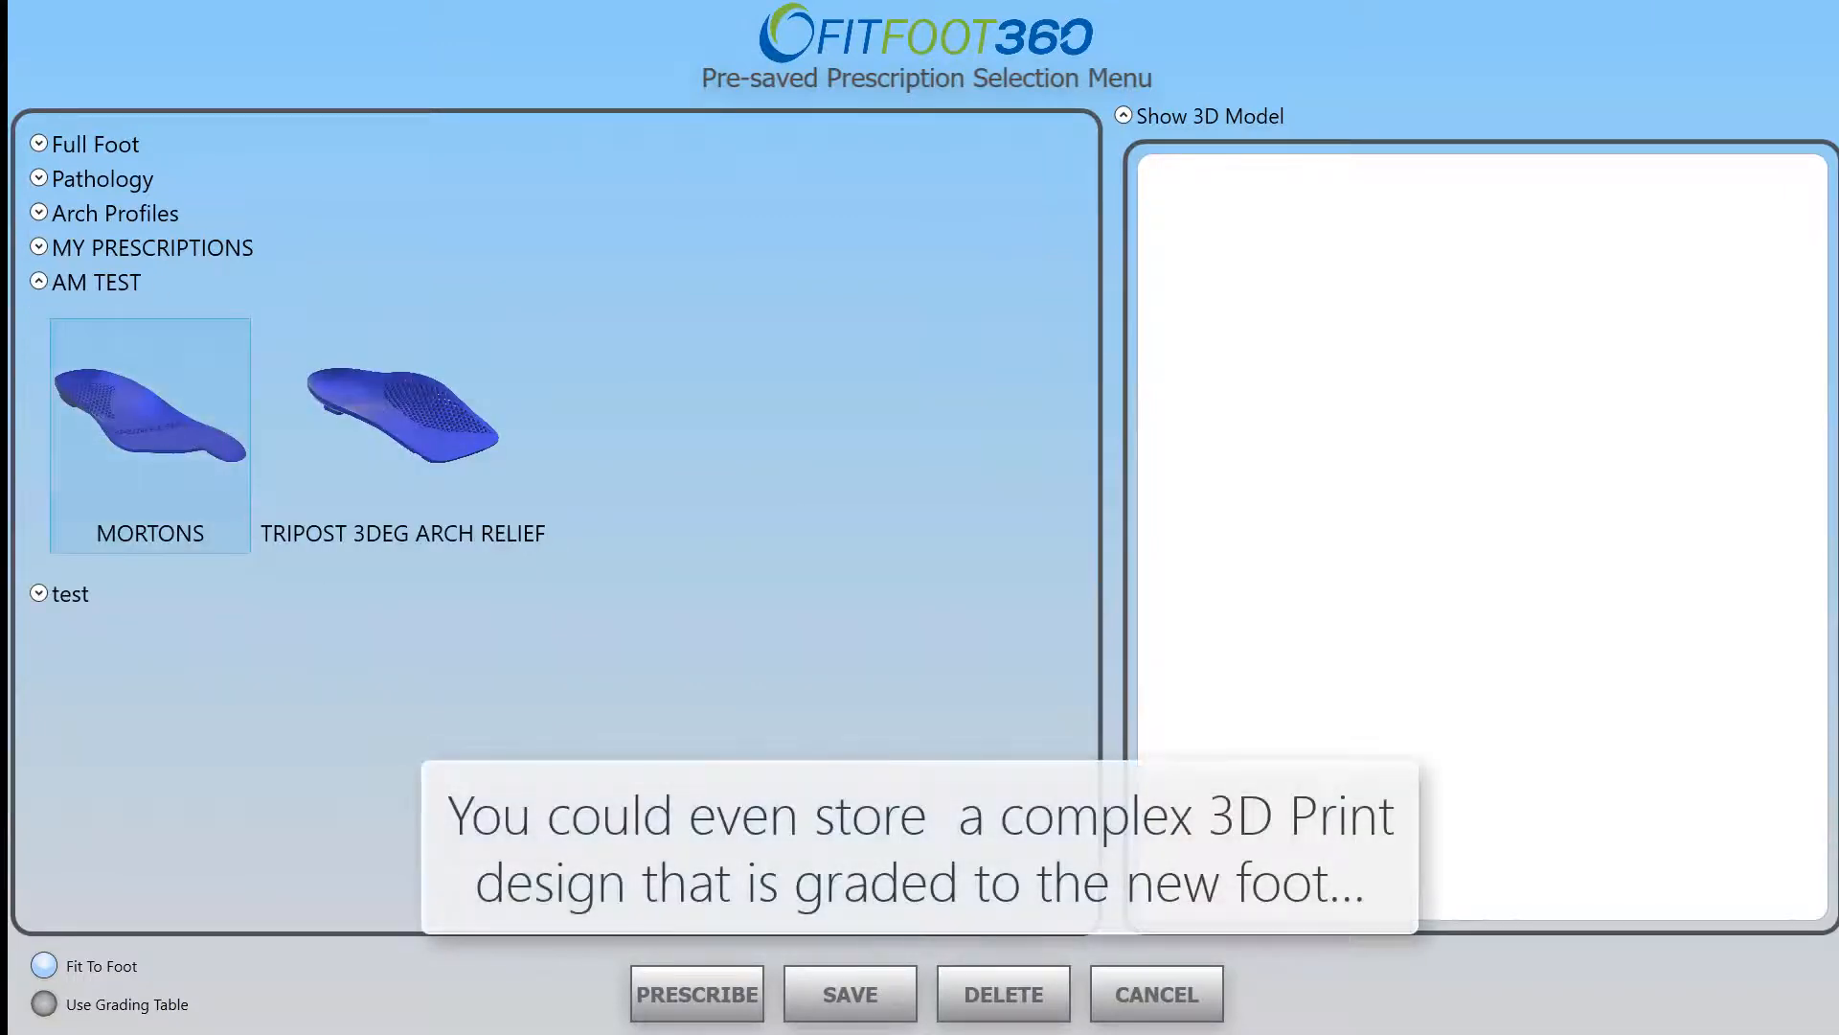
pyautogui.click(705, 992)
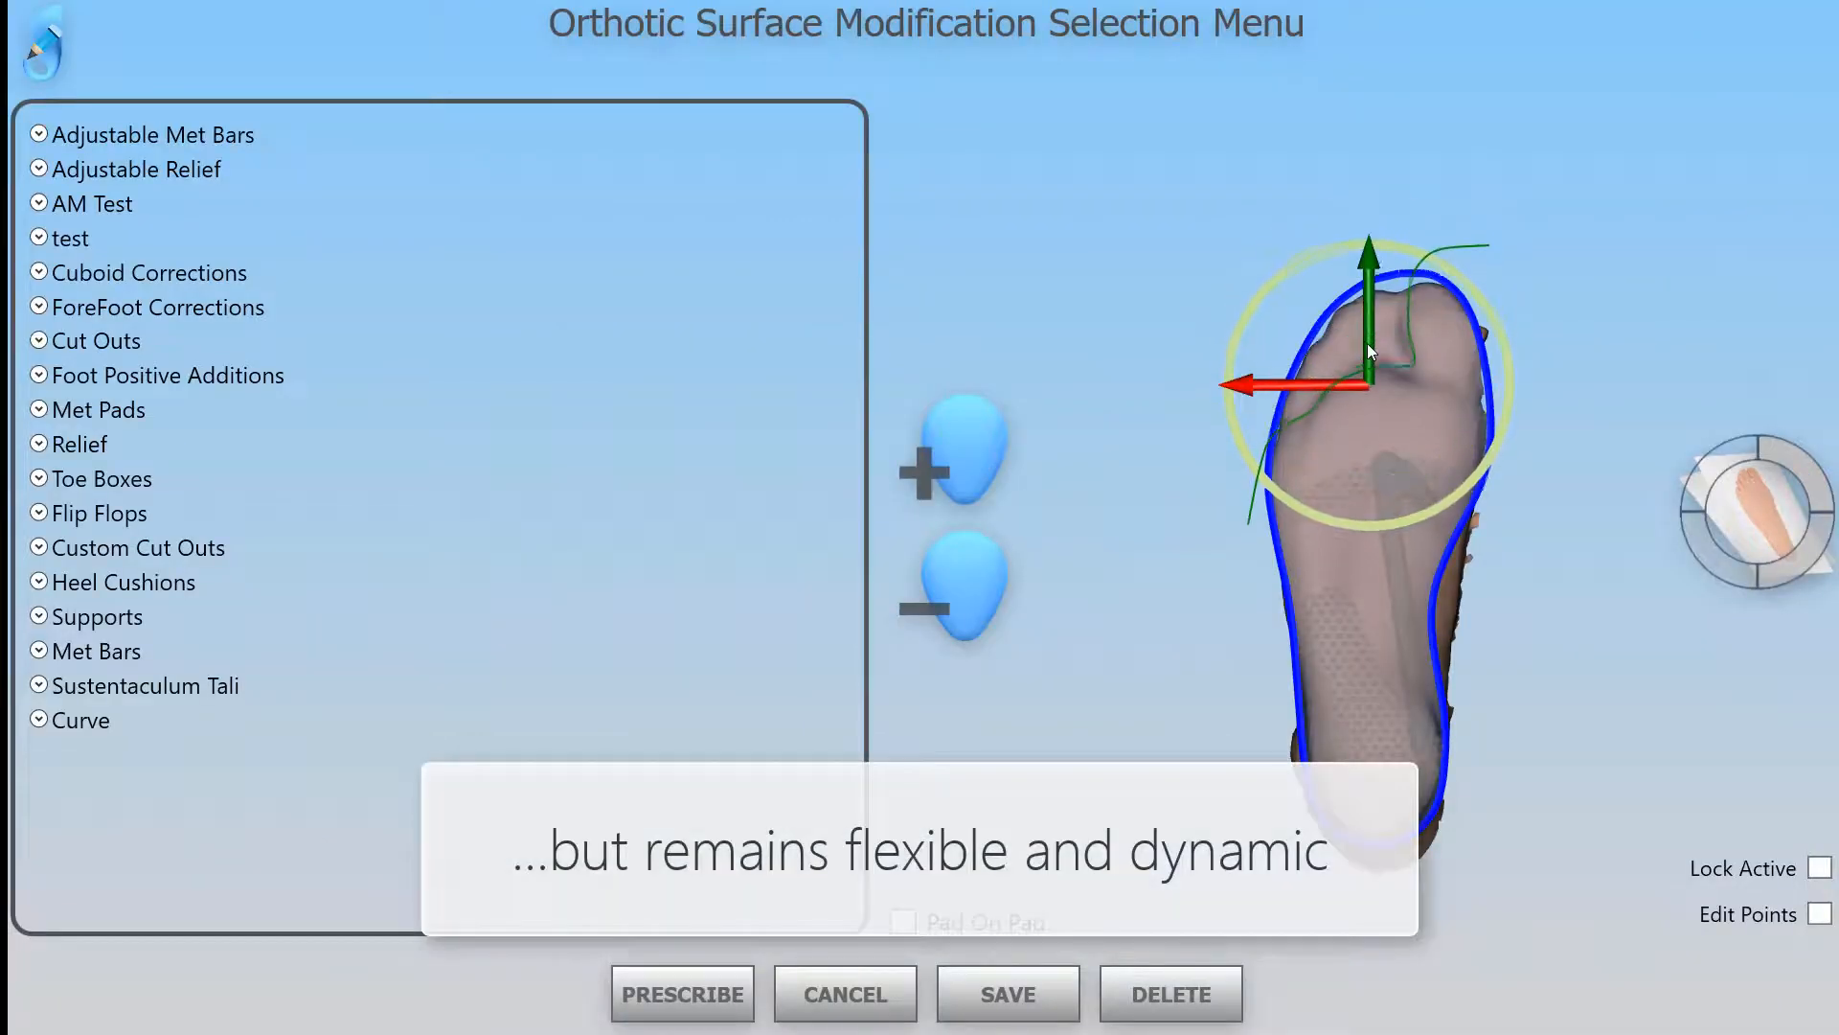
pyautogui.click(698, 992)
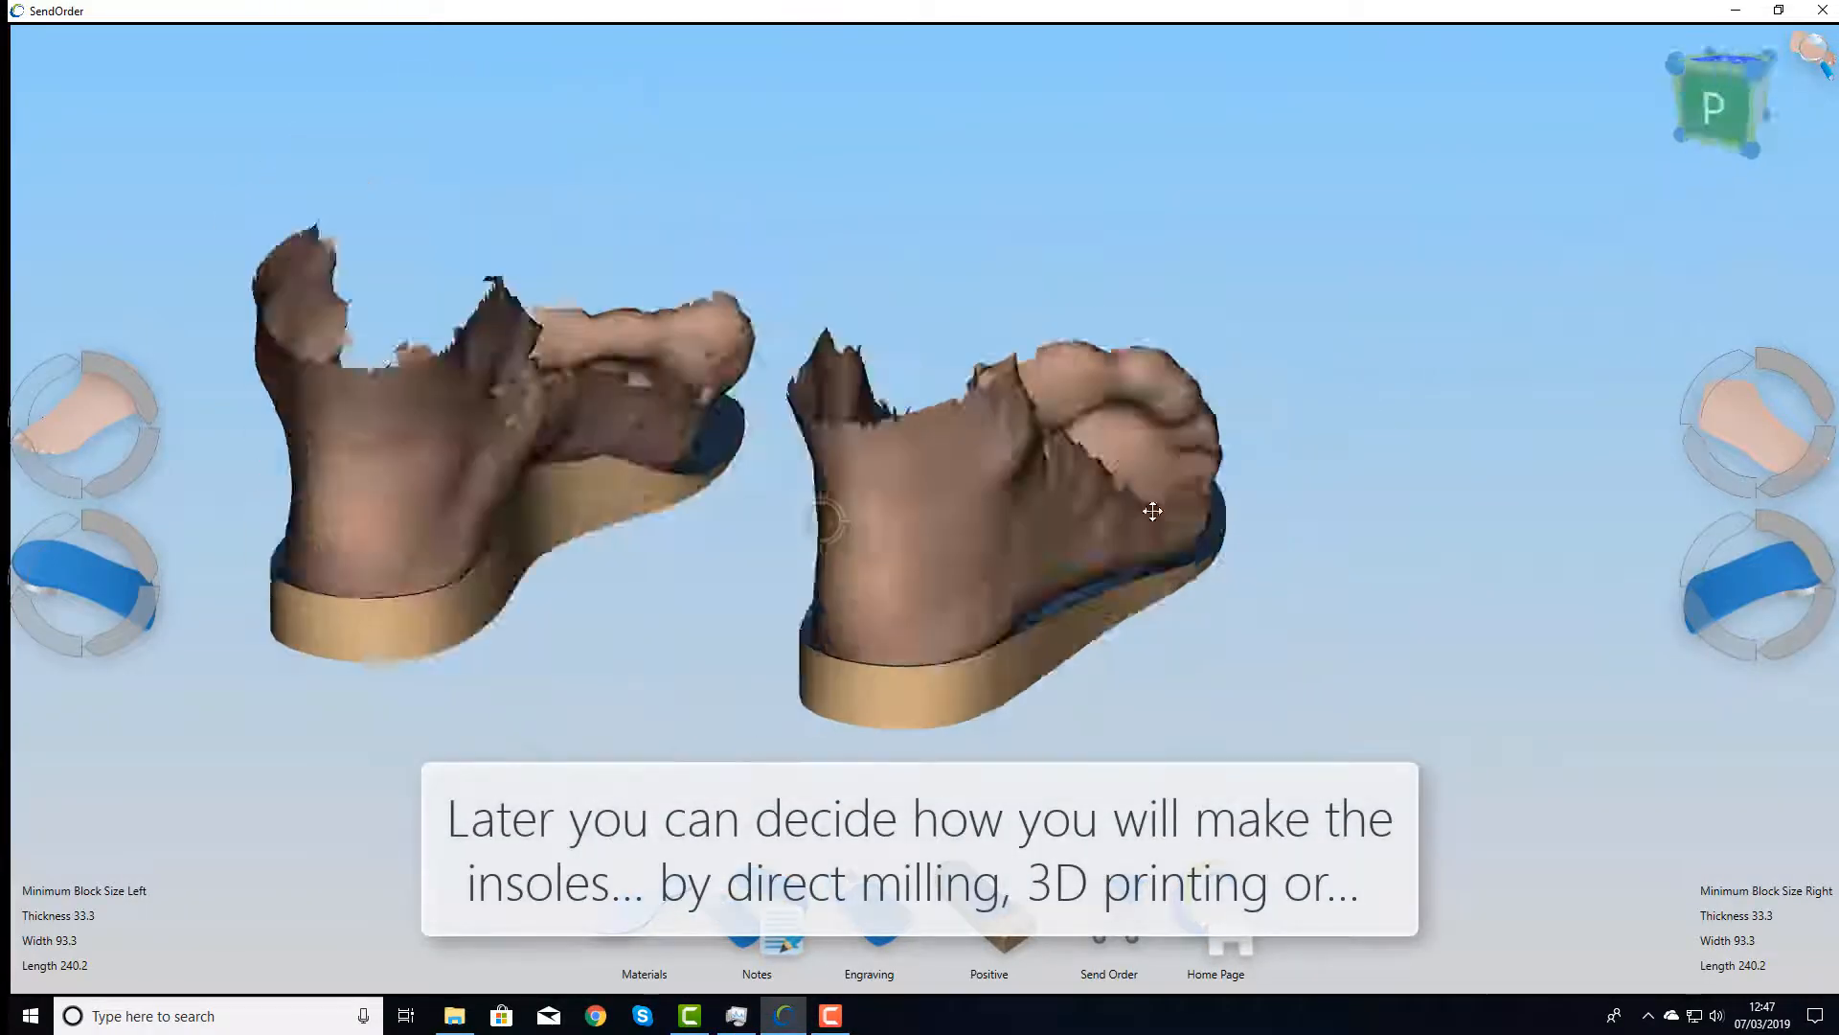
# Hide the left and right foot scans so that only the two orthotics are displayed
pyautogui.moveTo(1153, 511); pyautogui.dragTo(1532, 509, button='right')
pyautogui.click(1729, 412)
pyautogui.click(75, 388)
pyautogui.moveTo(1079, 510); pyautogui.dragTo(822, 623, button='right')
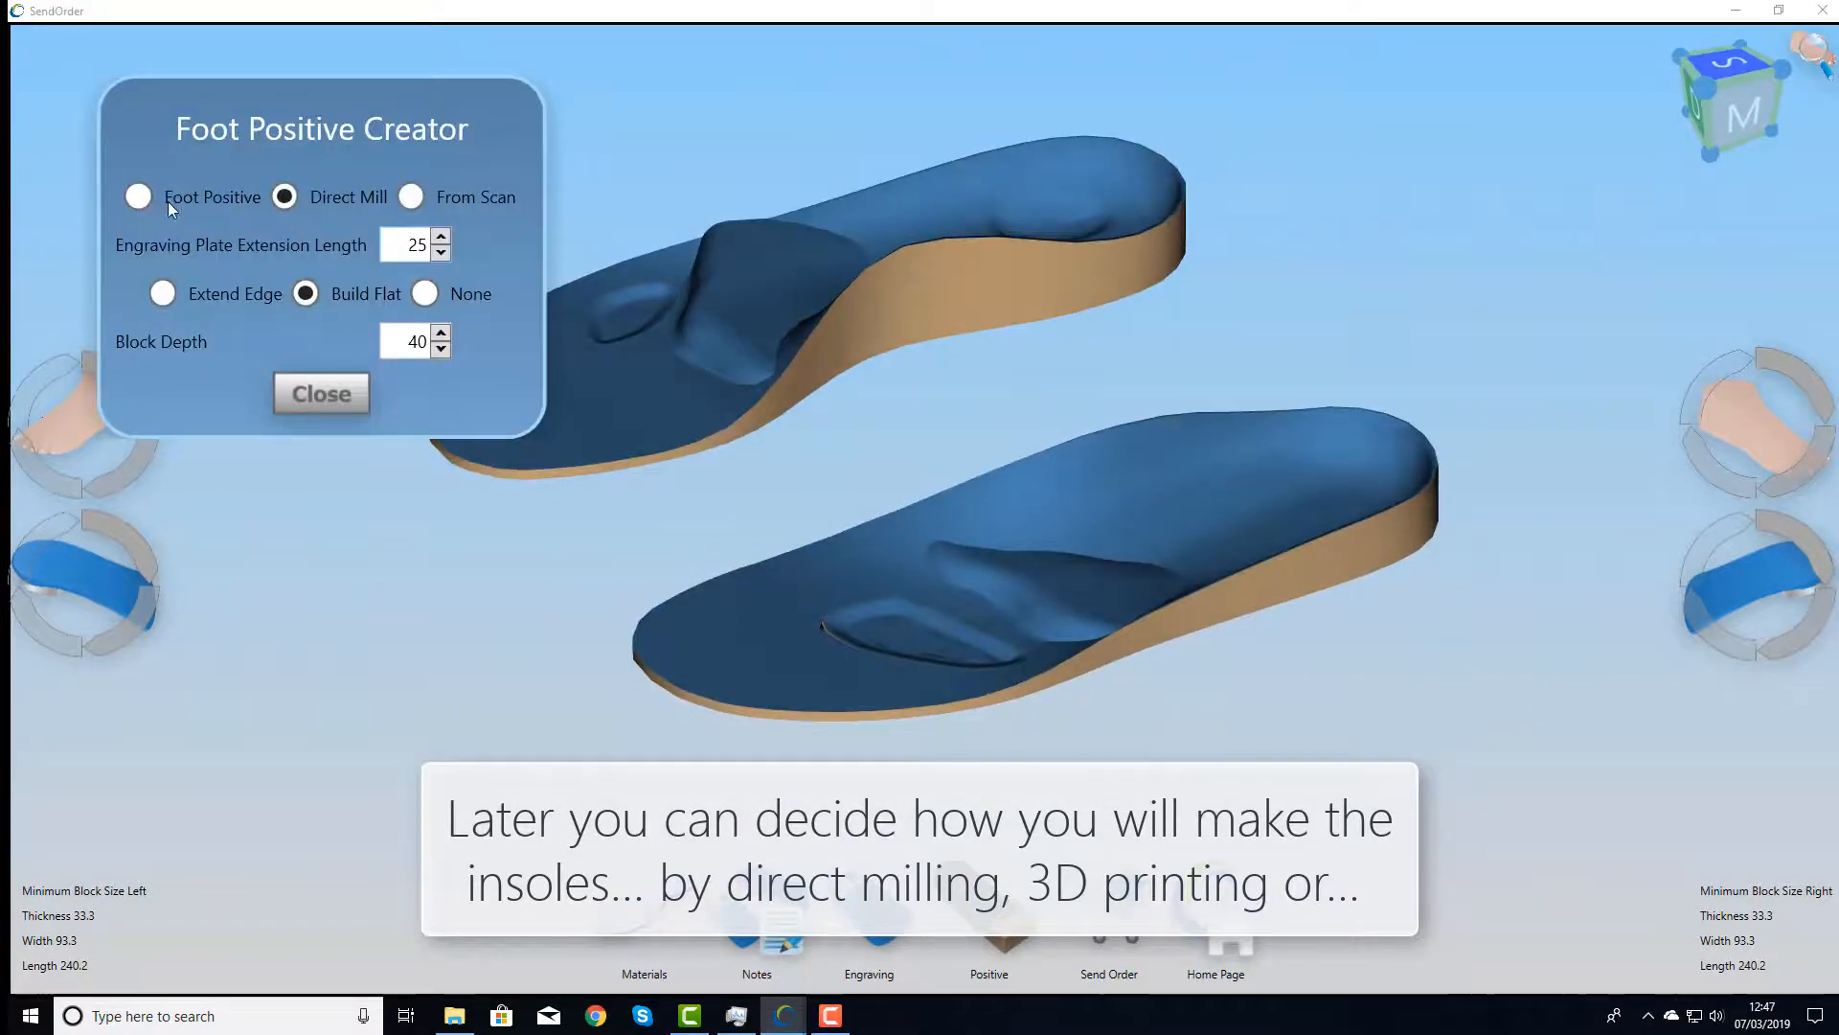
# Create foot positives of both designs with an engraving plate extension length of 30 and a block depth of 38
pyautogui.click(138, 196)
pyautogui.moveTo(671, 402); pyautogui.dragTo(515, 284, button='right')
pyautogui.click(441, 237)
pyautogui.click(441, 349)
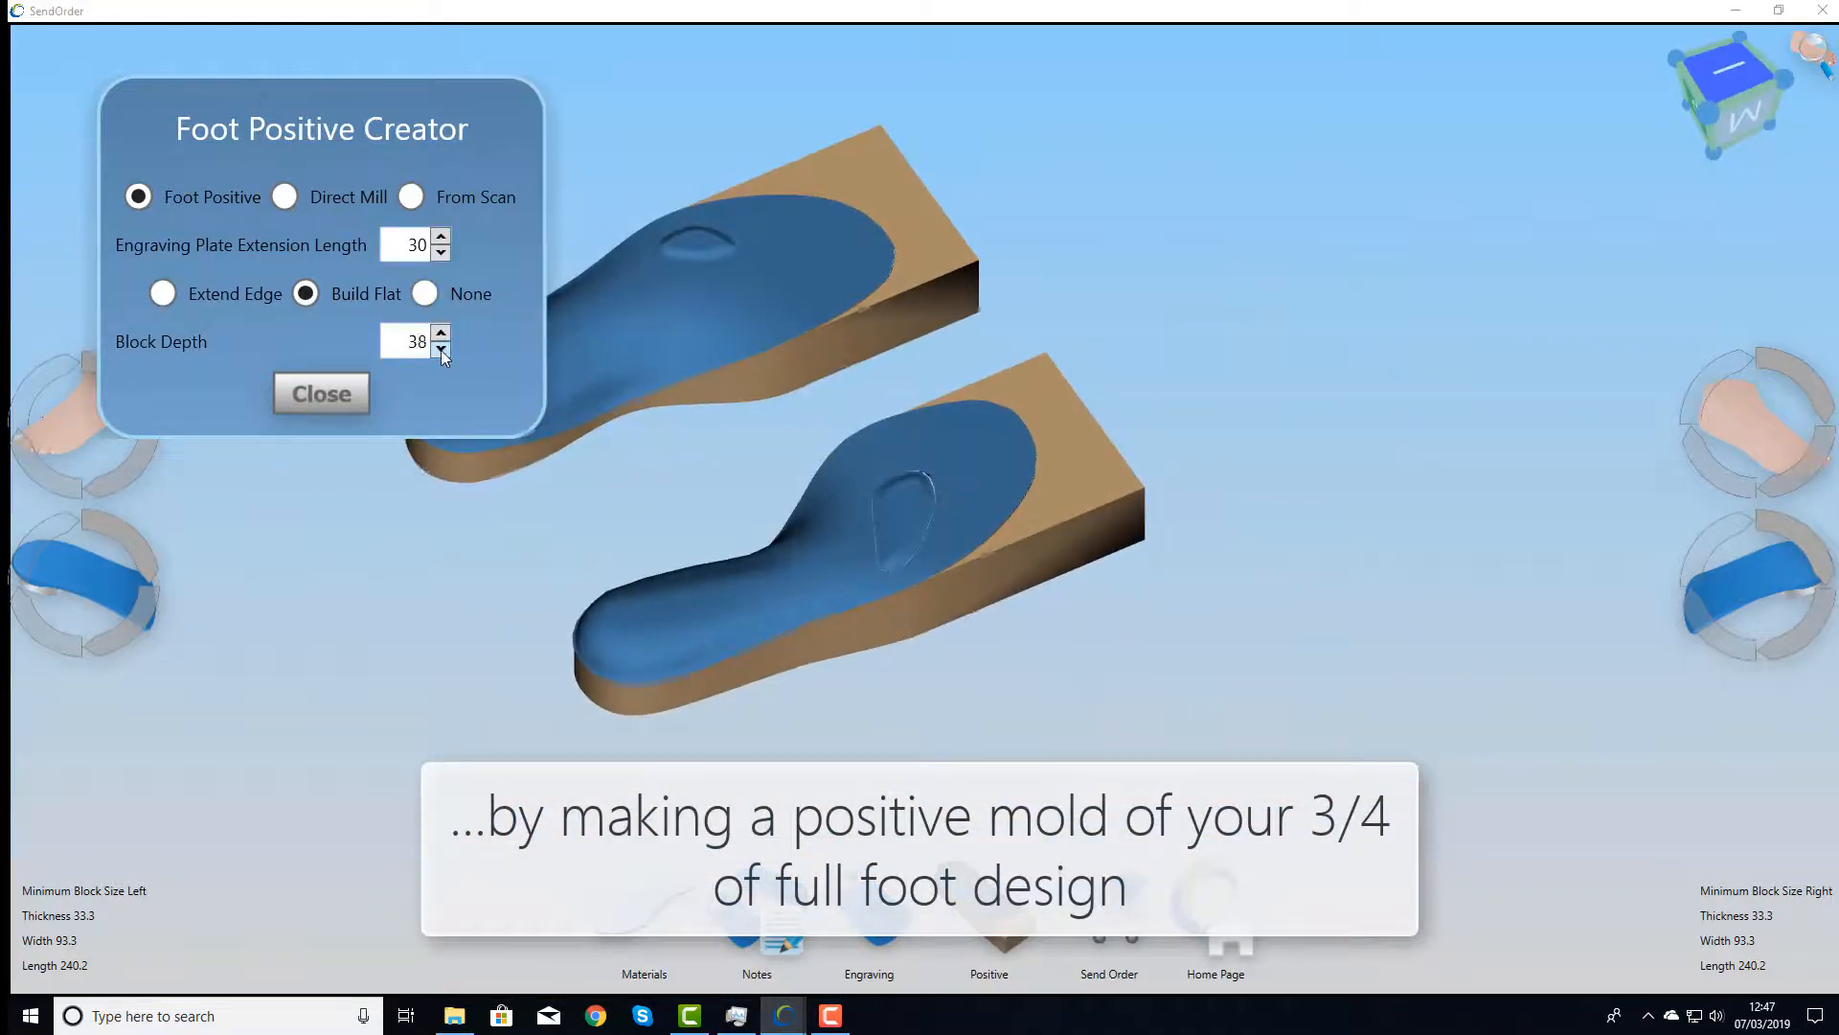
pyautogui.click(311, 393)
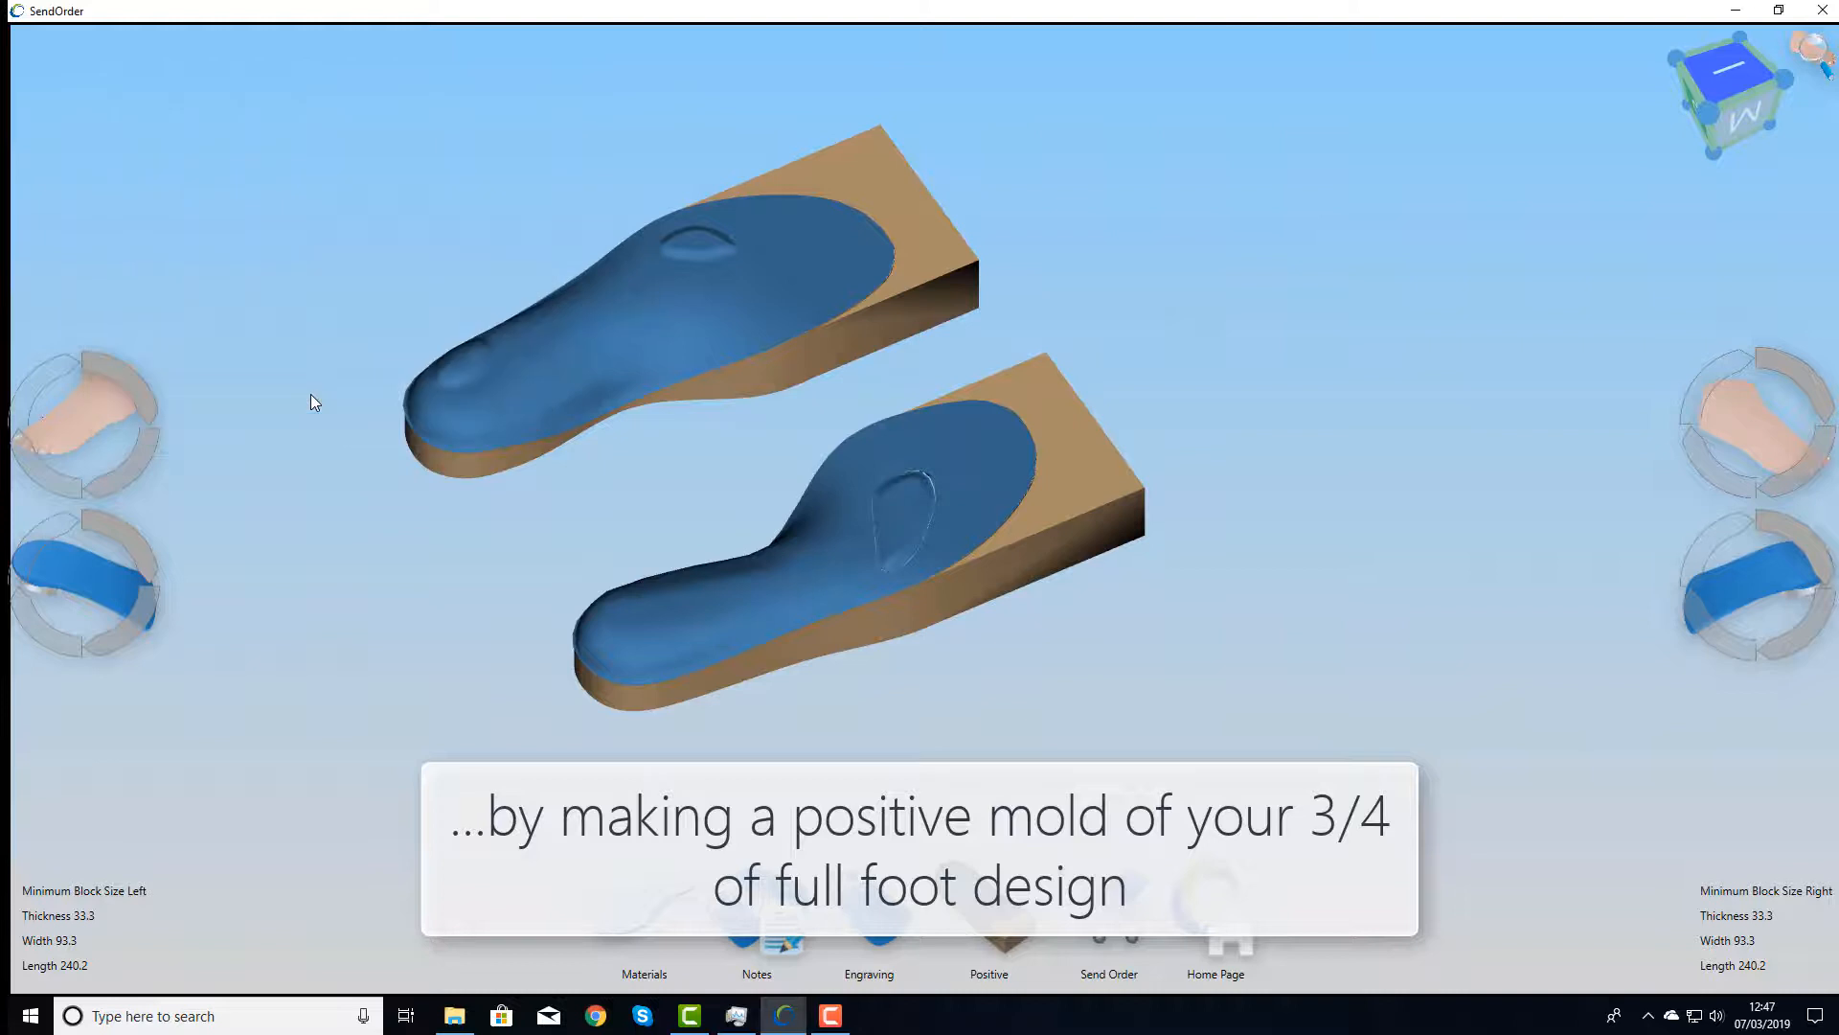
# Engrave the patient's name bilaterally on the extension plates of both positive molds
pyautogui.click(851, 900)
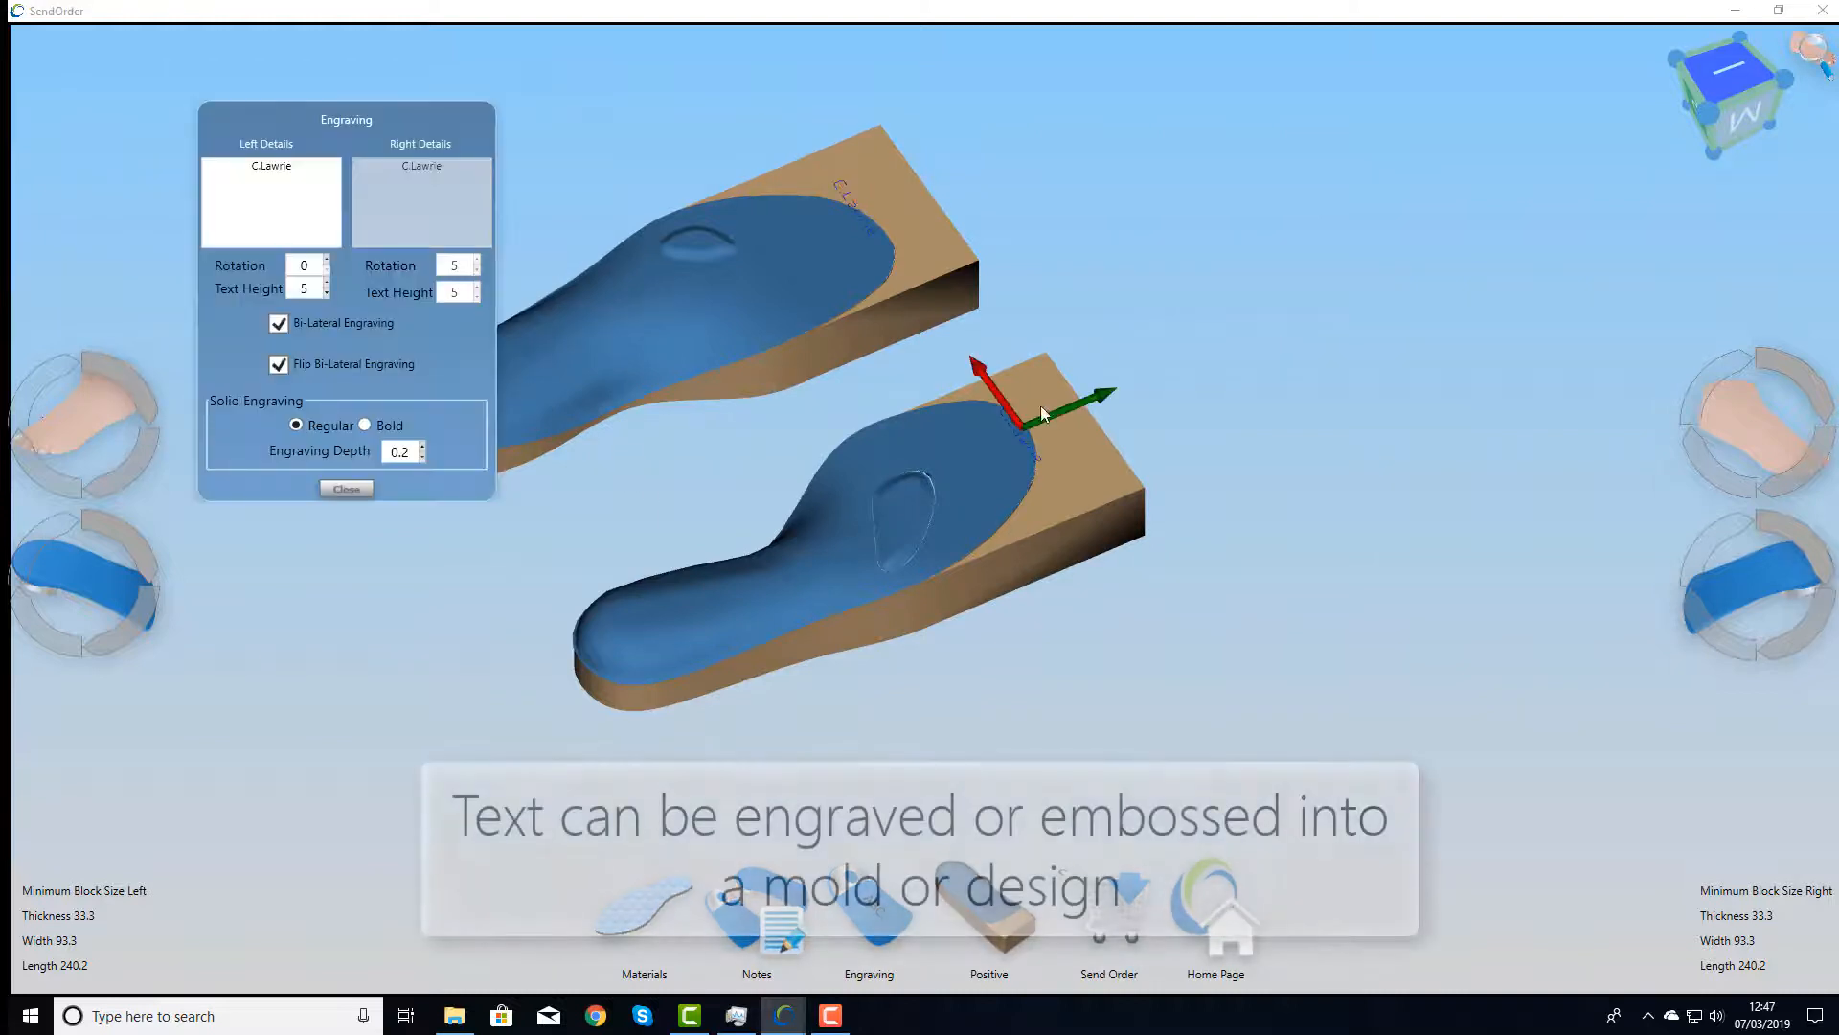
pyautogui.click(335, 490)
pyautogui.moveTo(838, 530); pyautogui.dragTo(771, 480, button='right')
# Open the manufacturing output export for the order and show its available file types
pyautogui.click(1102, 889)
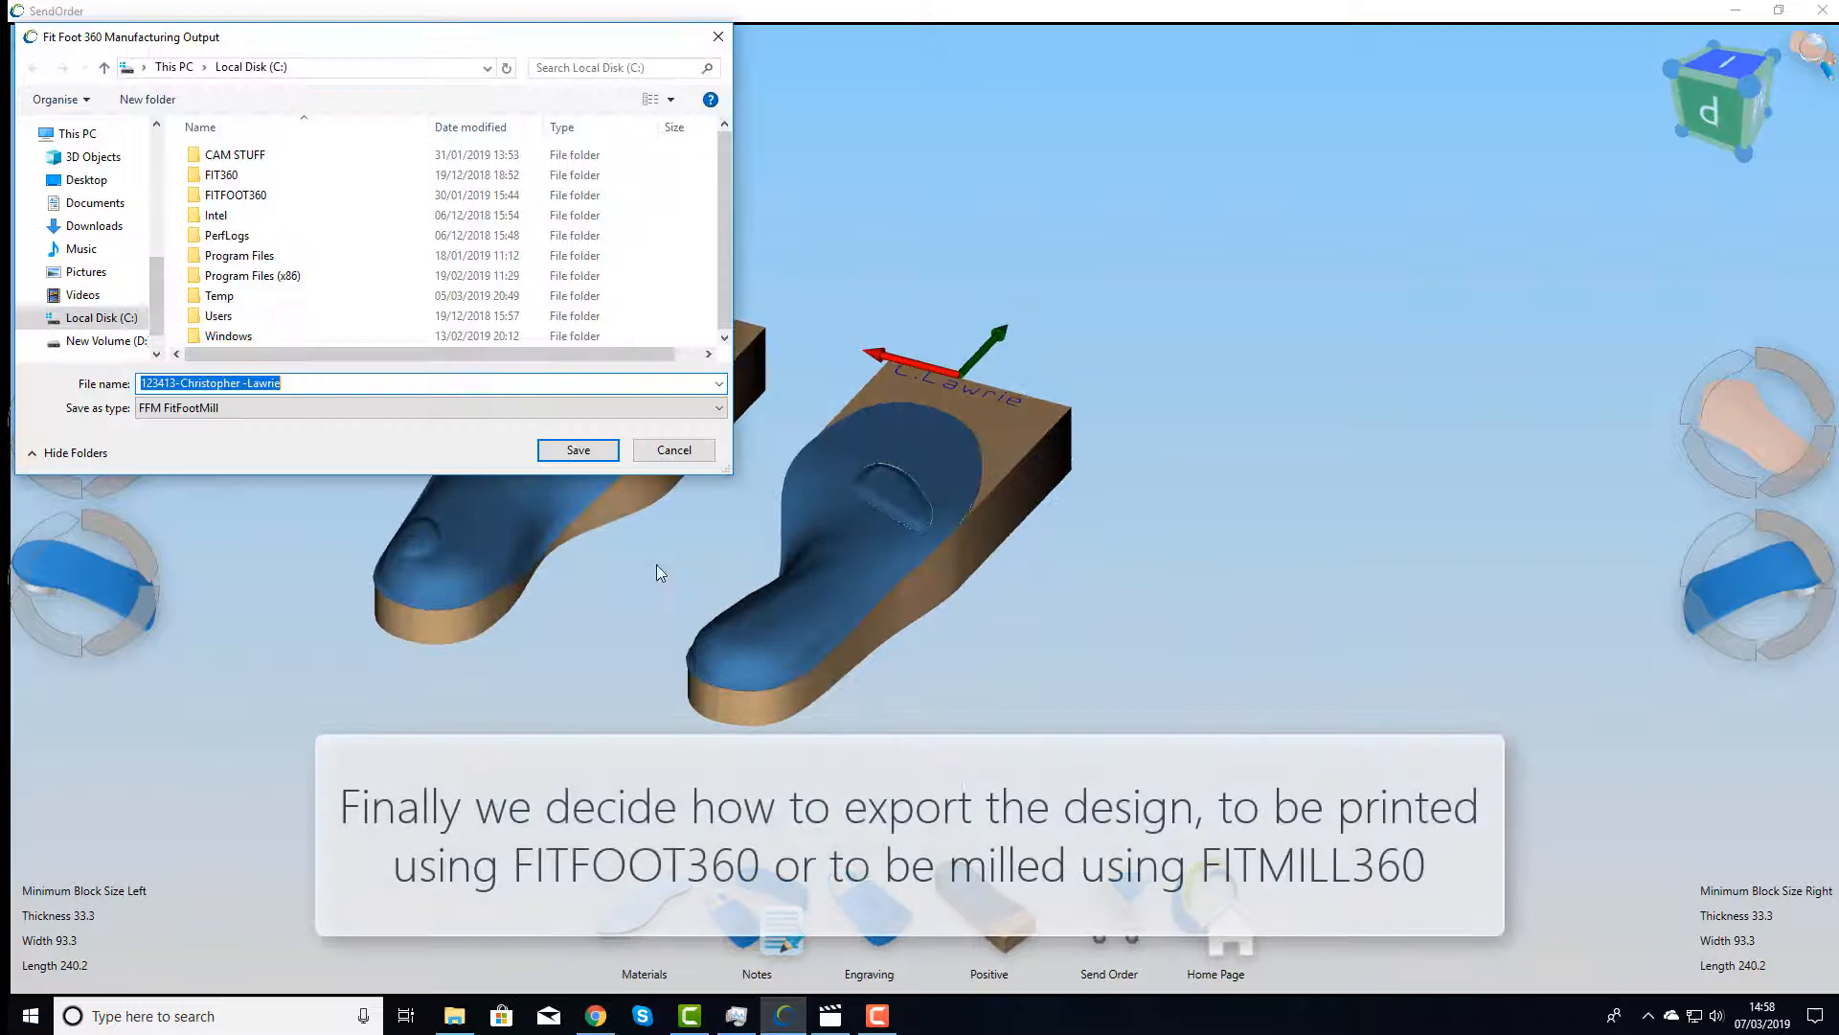
pyautogui.click(229, 409)
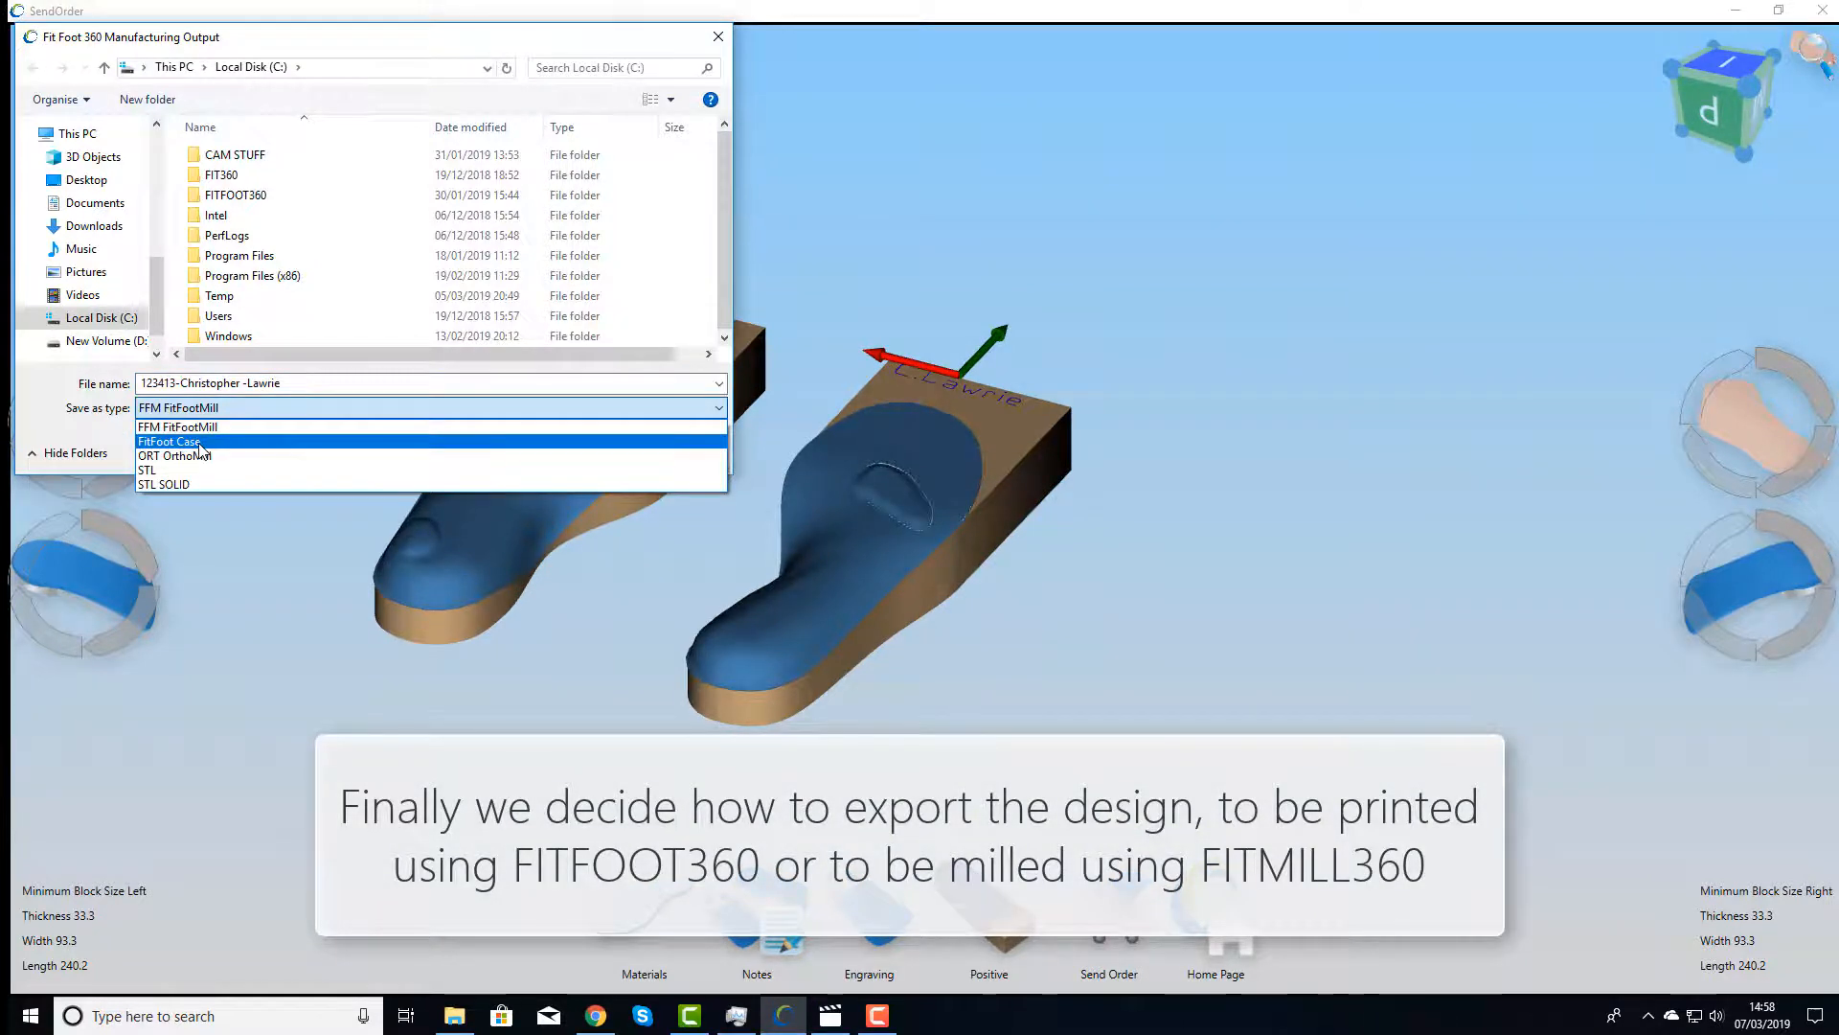